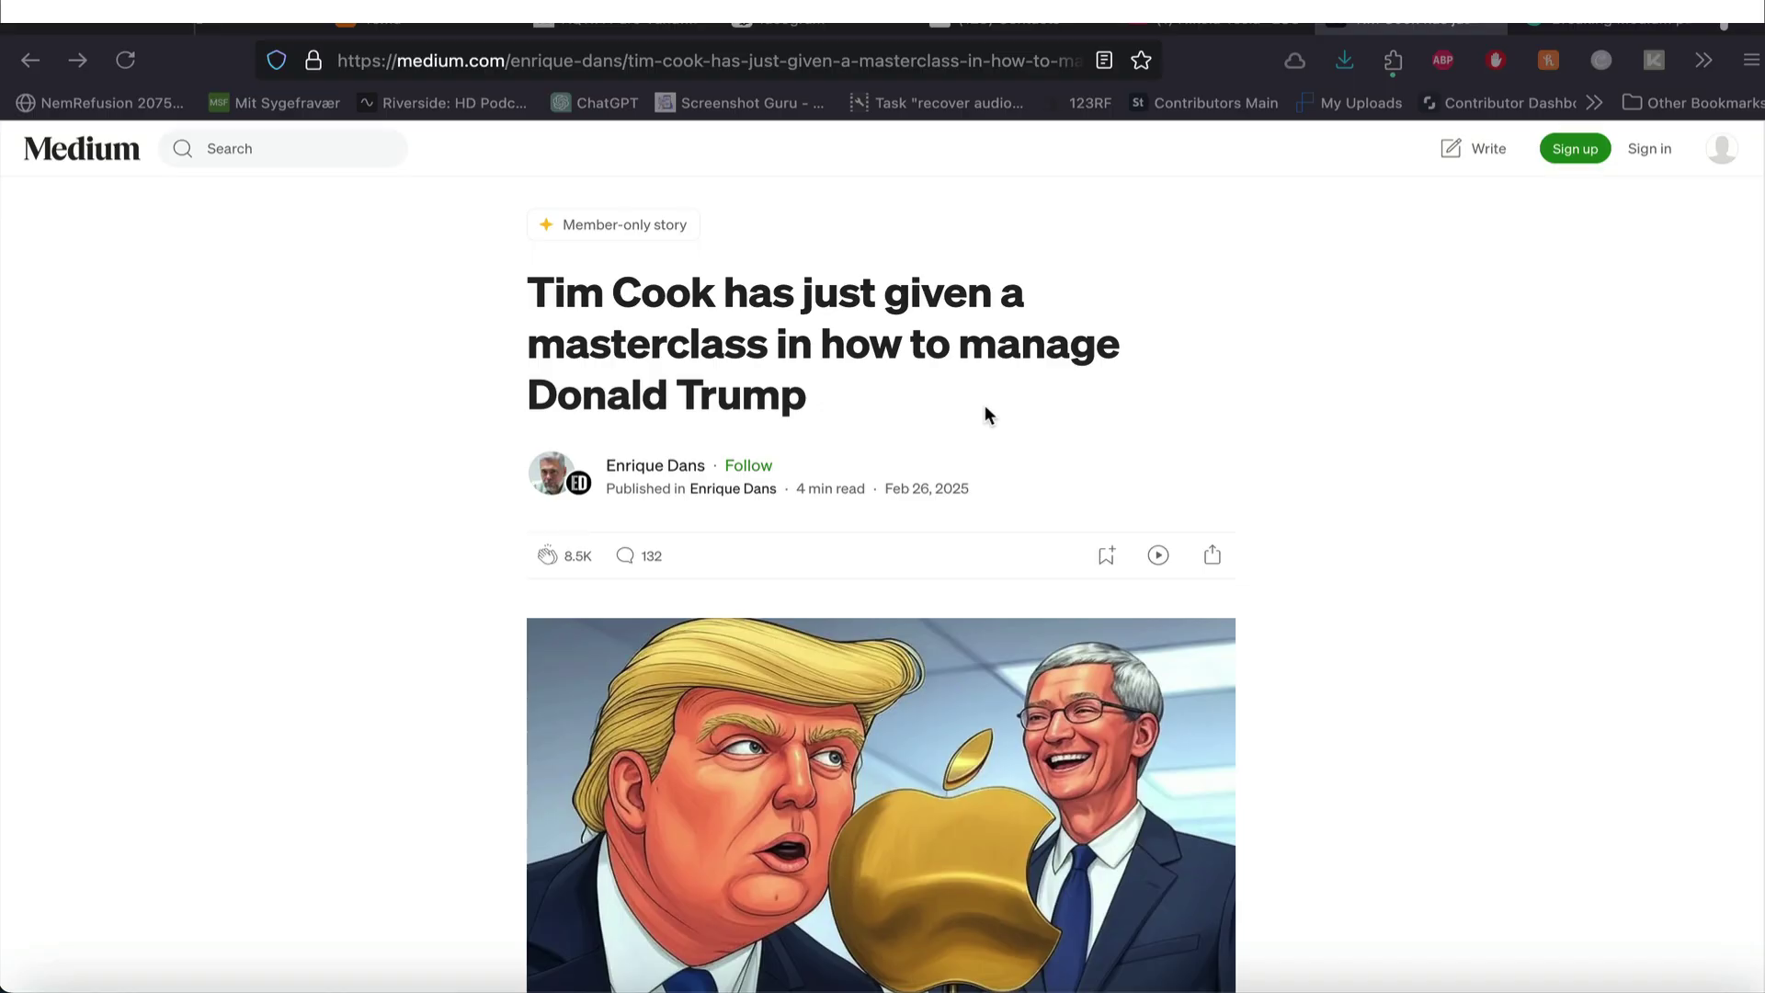
Step: Scroll through the paywalled Tim Cook Medium article and check the installed paywall-bypass extension
{"action": "scroll", "coordinate": [984, 414], "scroll_direction": "down", "scroll_amount": 10}
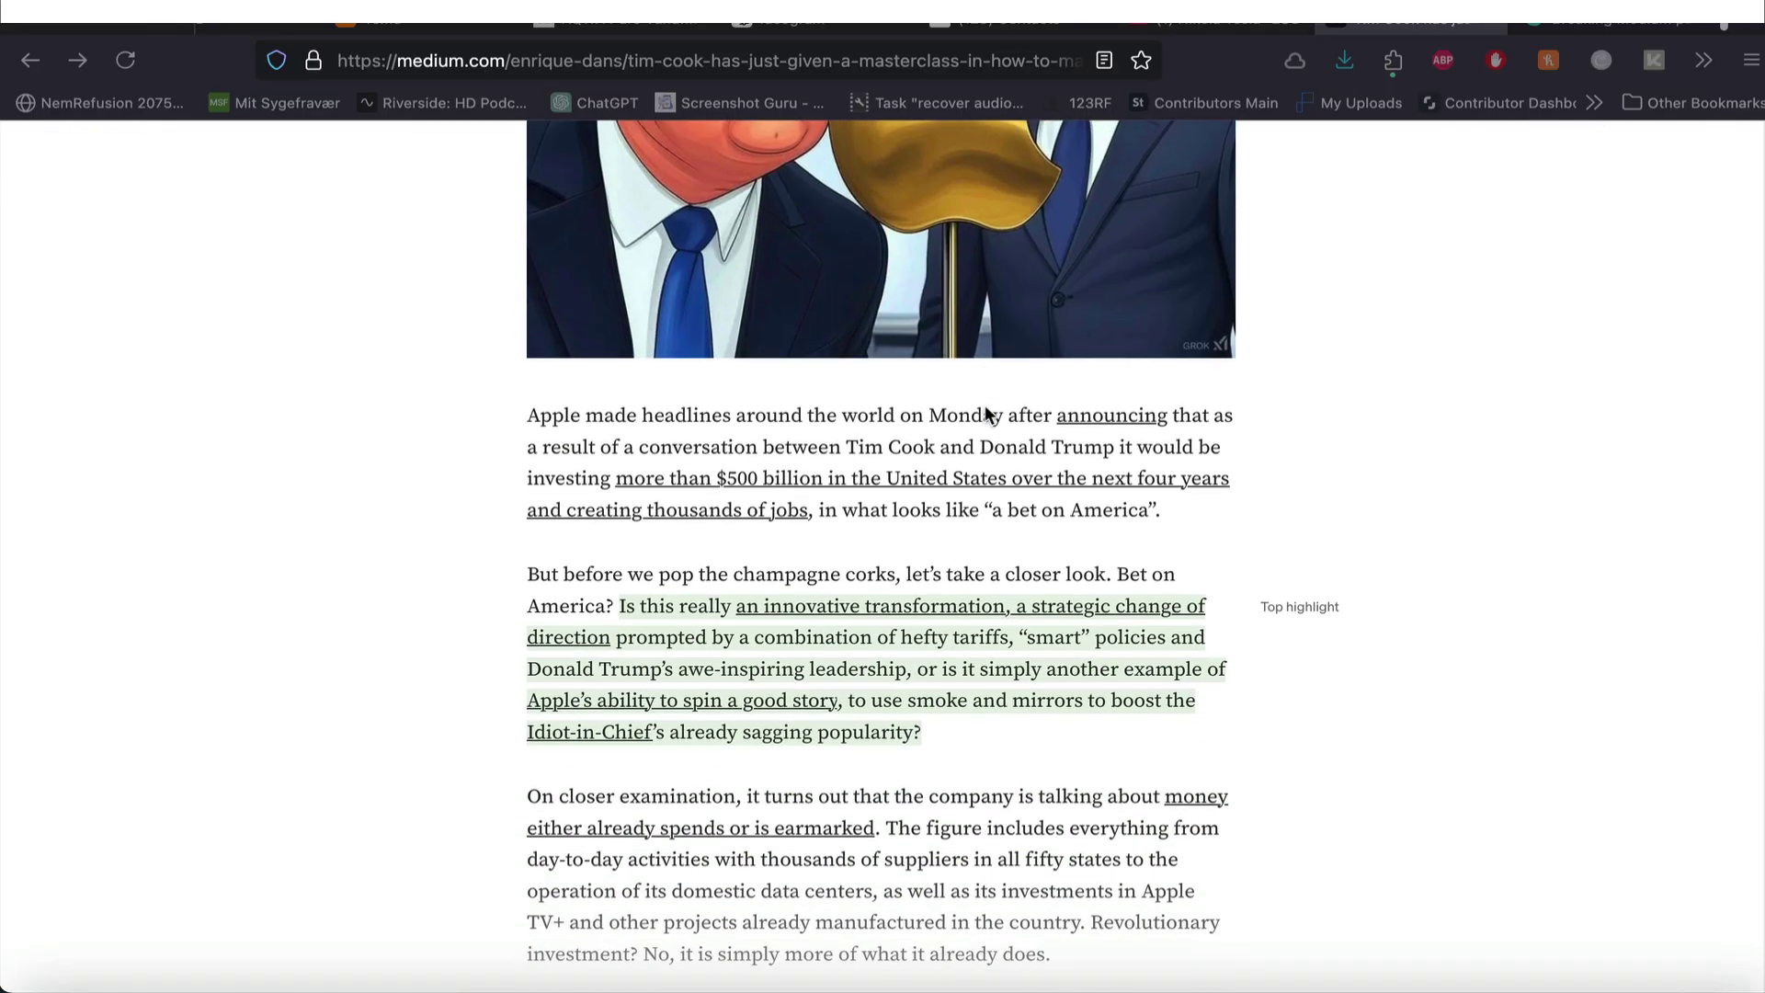
{"action": "scroll", "coordinate": [984, 404], "scroll_direction": "down", "scroll_amount": 5}
{"action": "key", "text": "Home"}
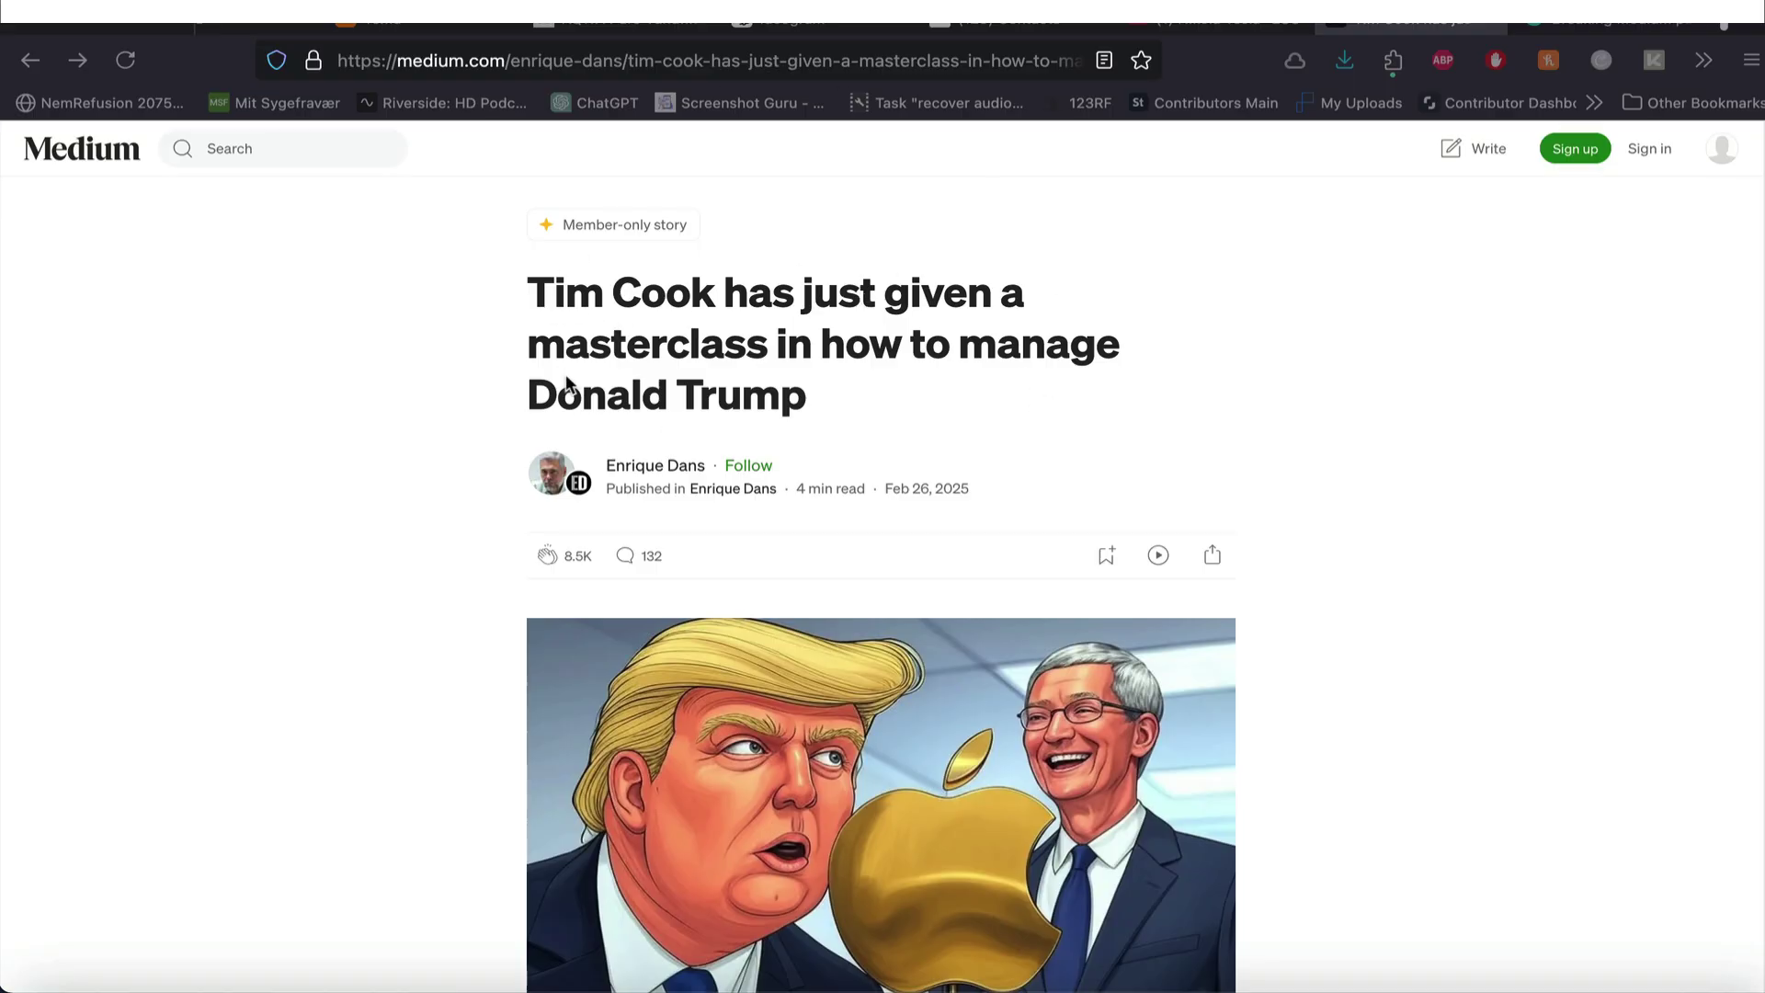
{"action": "scroll", "coordinate": [945, 439], "scroll_direction": "down", "scroll_amount": 10}
{"action": "scroll", "coordinate": [945, 439], "scroll_direction": "up", "scroll_amount": 3}
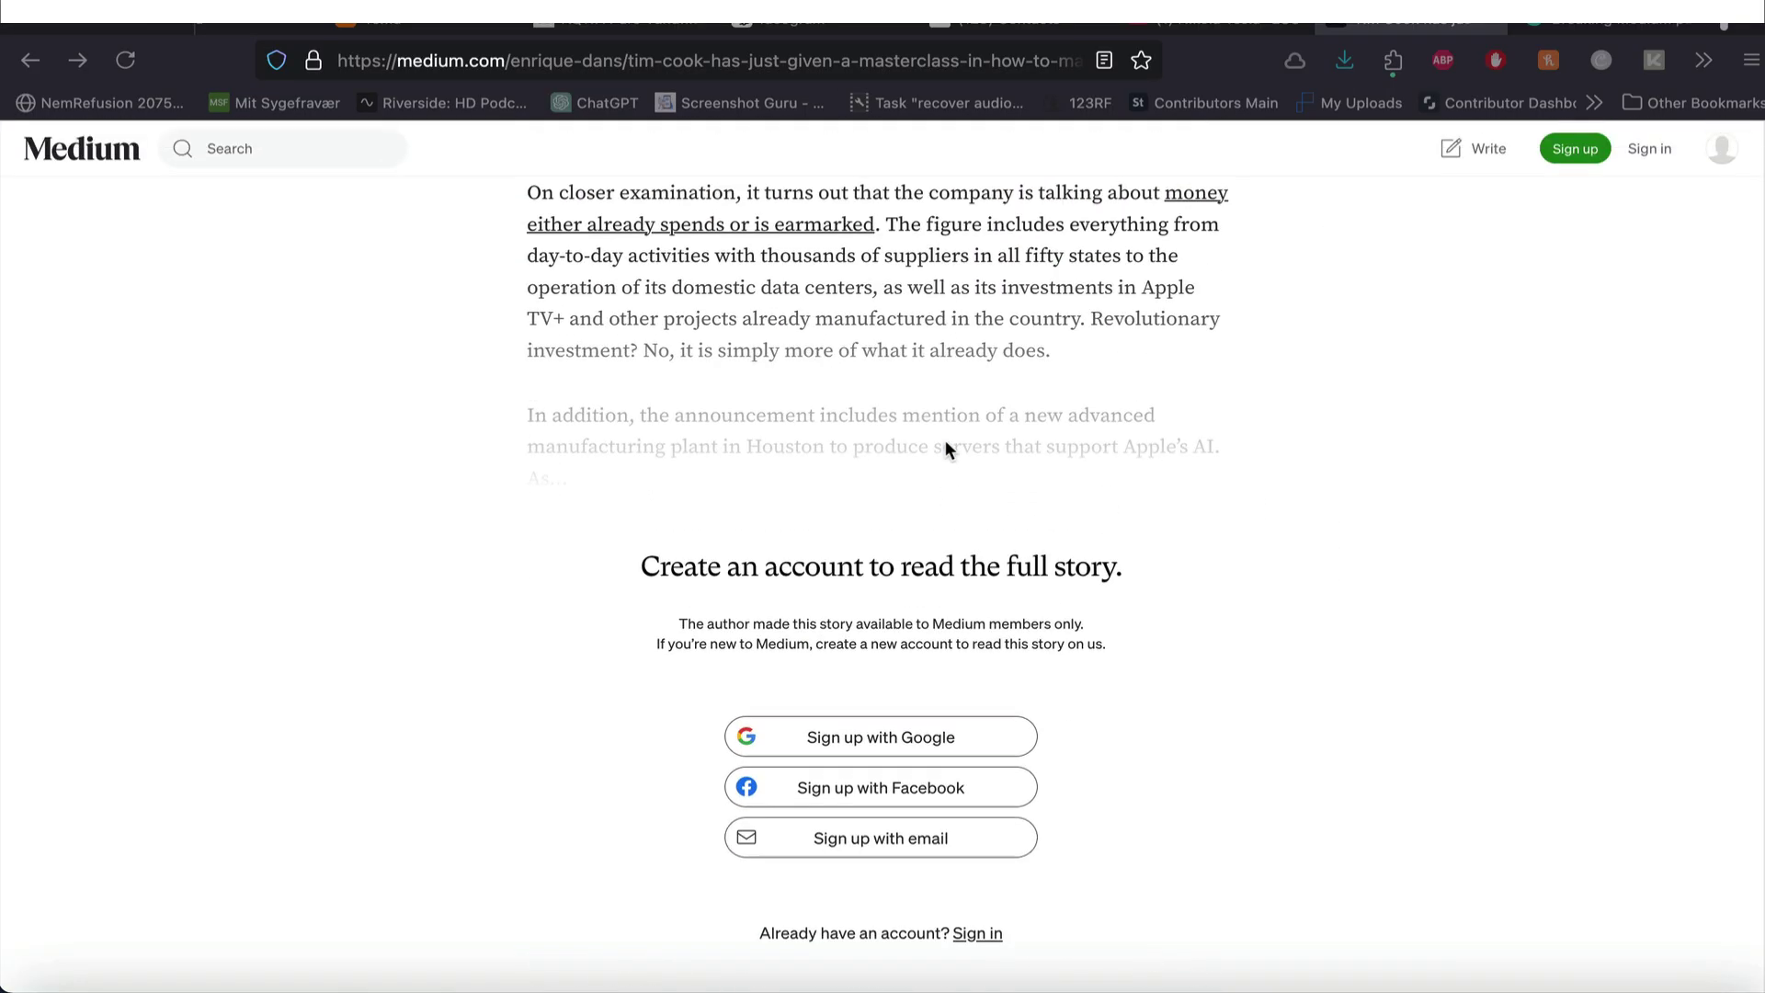
{"action": "scroll", "coordinate": [801, 486], "scroll_direction": "down", "scroll_amount": 5}
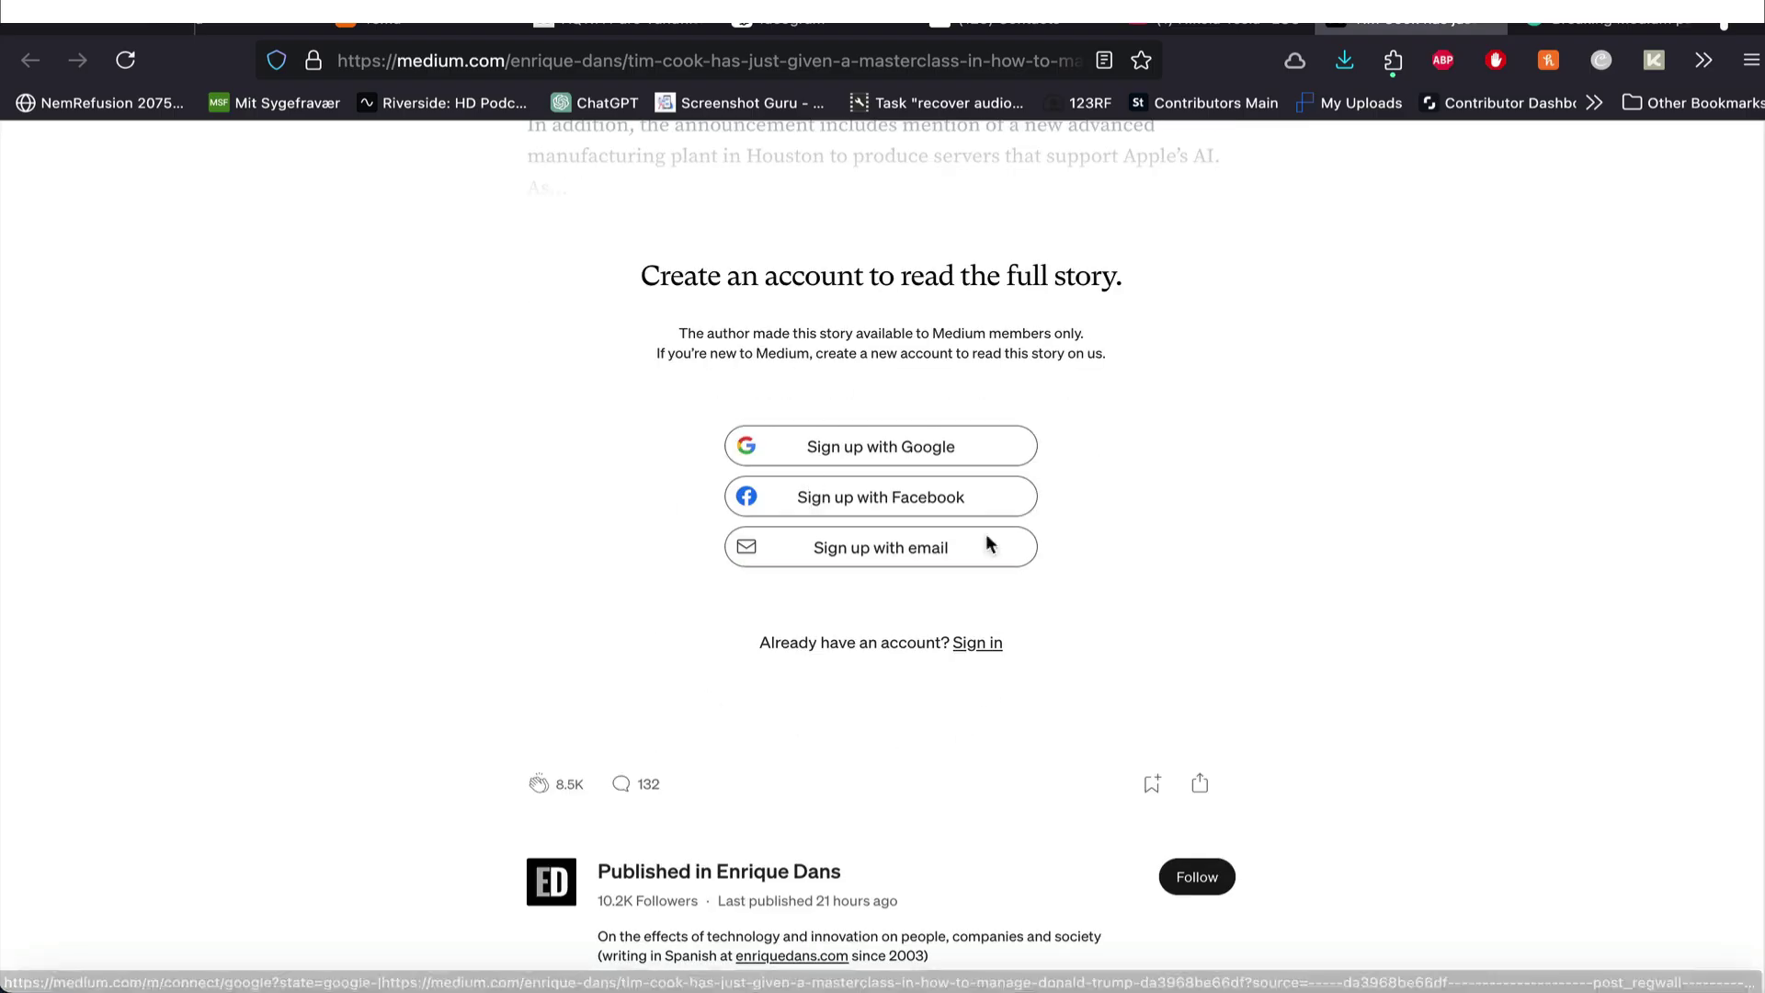
{"action": "scroll", "coordinate": [900, 287], "scroll_direction": "down", "scroll_amount": 6}
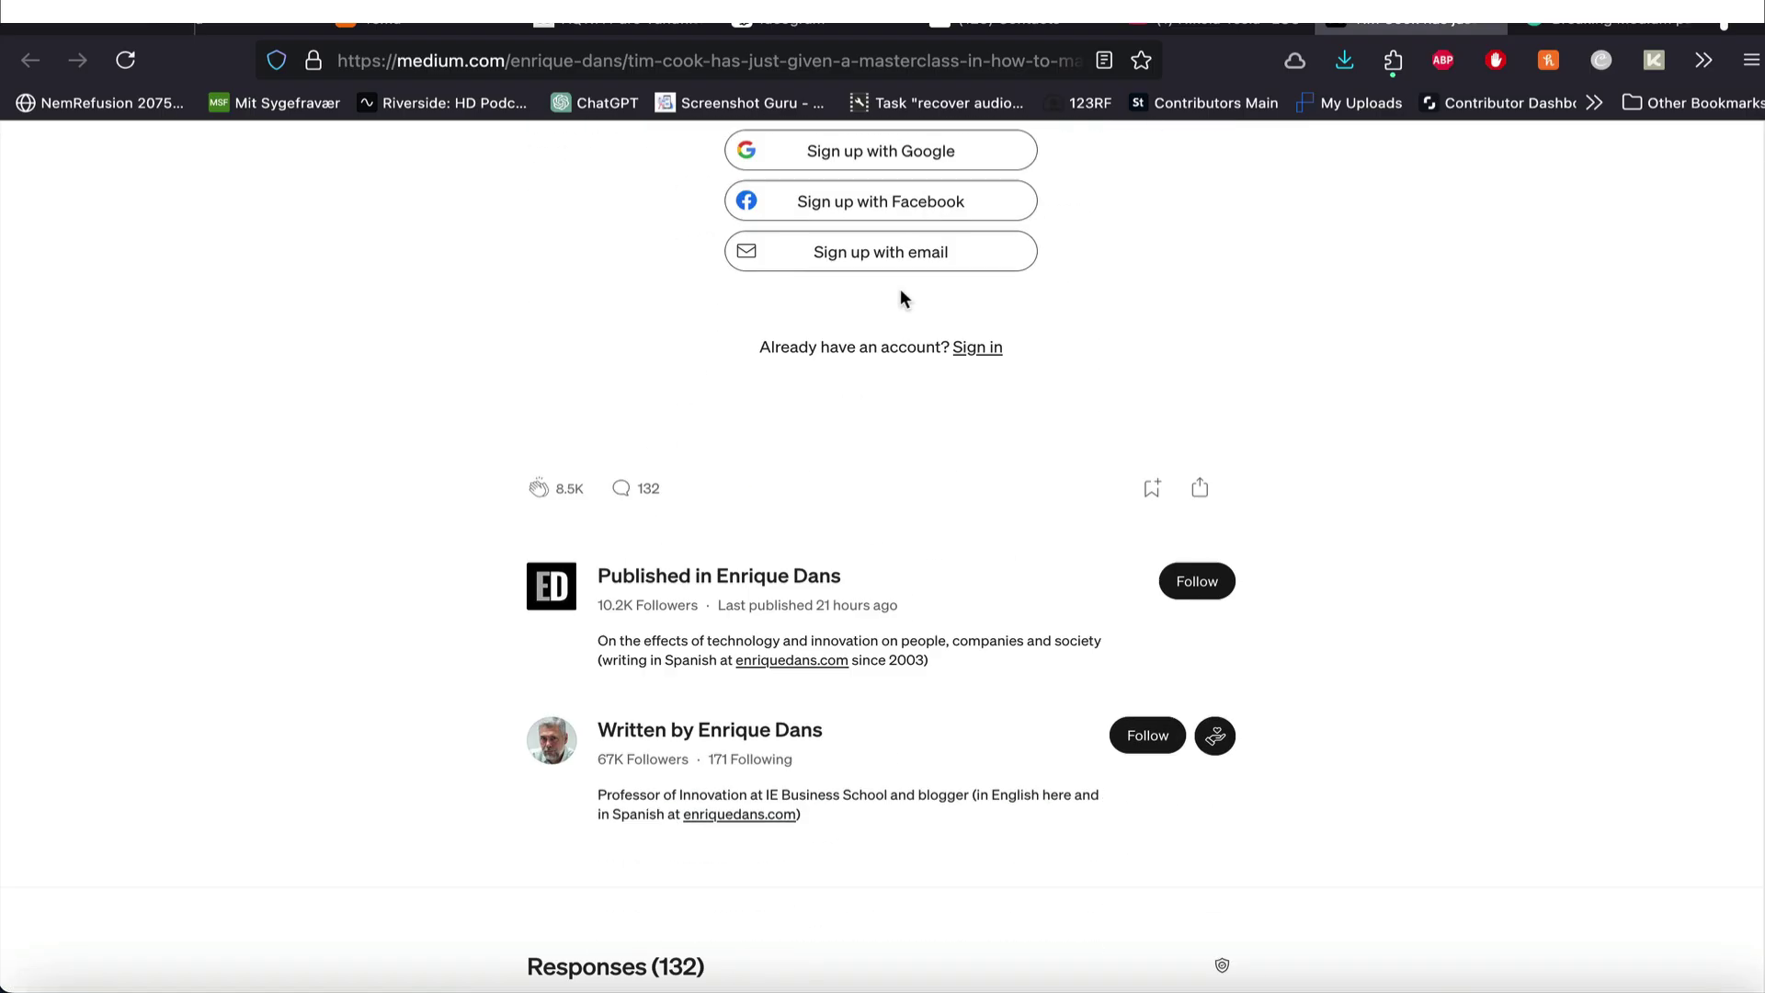
{"action": "scroll", "coordinate": [901, 294], "scroll_direction": "up", "scroll_amount": 15}
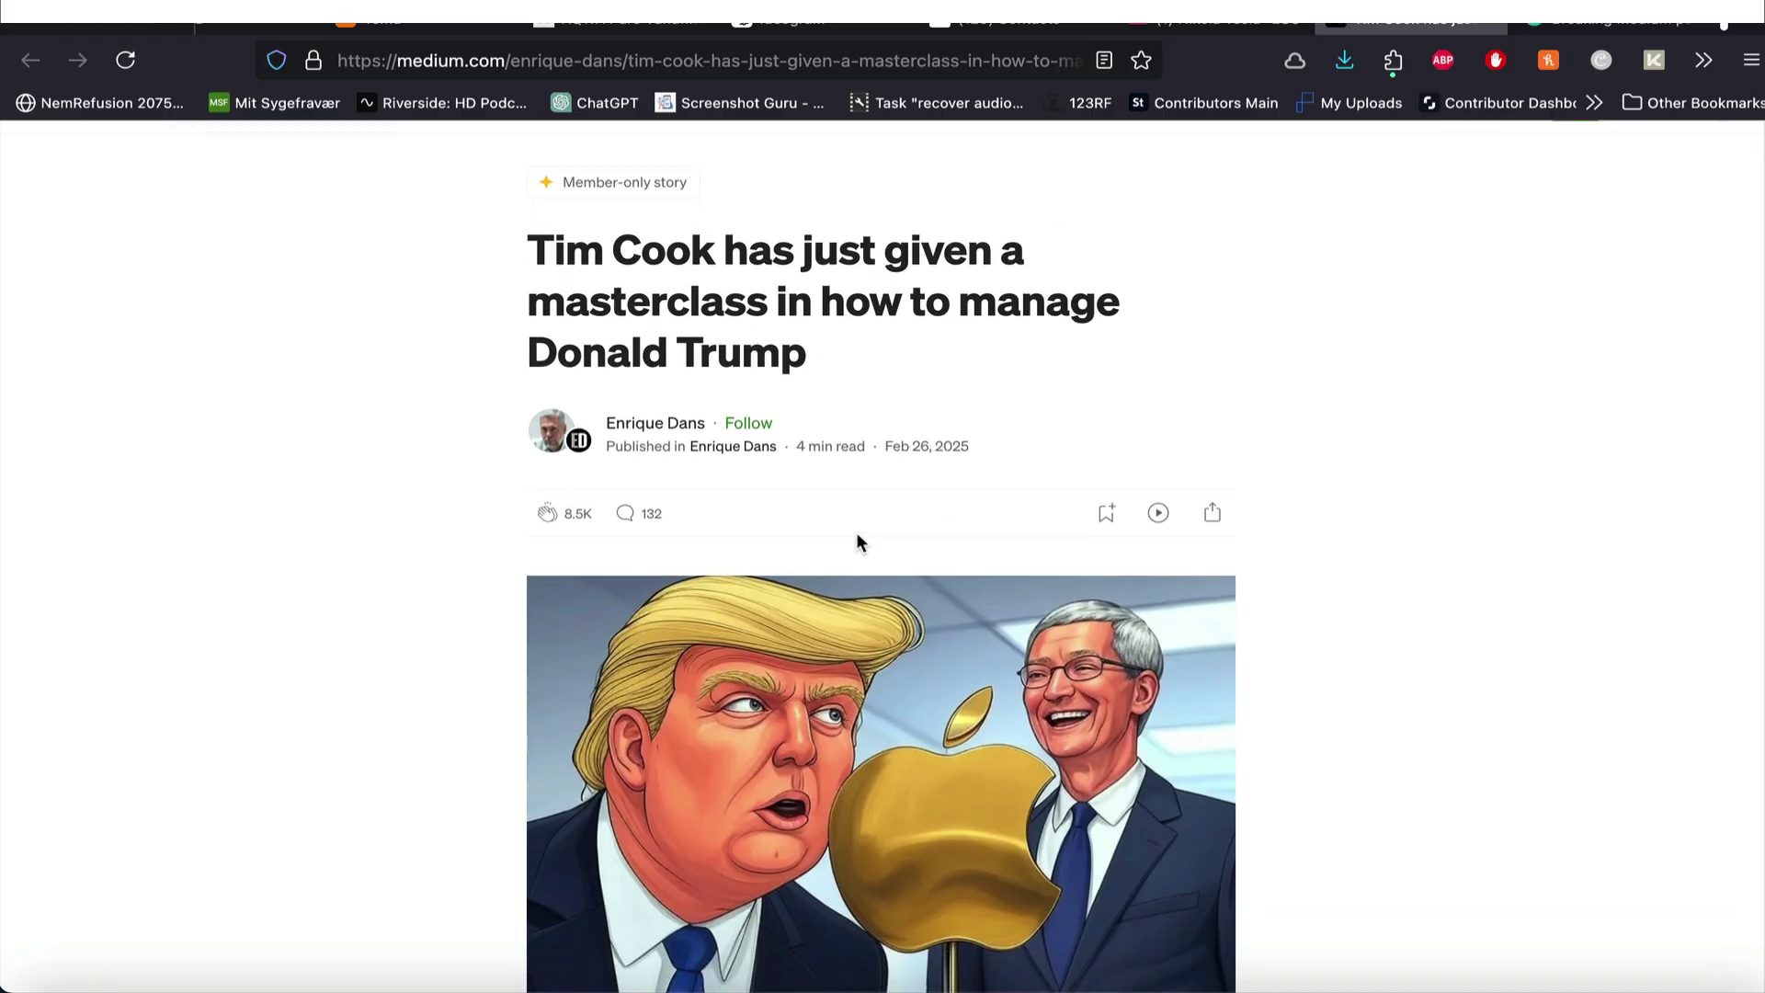
{"action": "scroll", "coordinate": [857, 532], "scroll_direction": "down", "scroll_amount": 10}
{"action": "scroll", "coordinate": [857, 533], "scroll_direction": "down", "scroll_amount": 9}
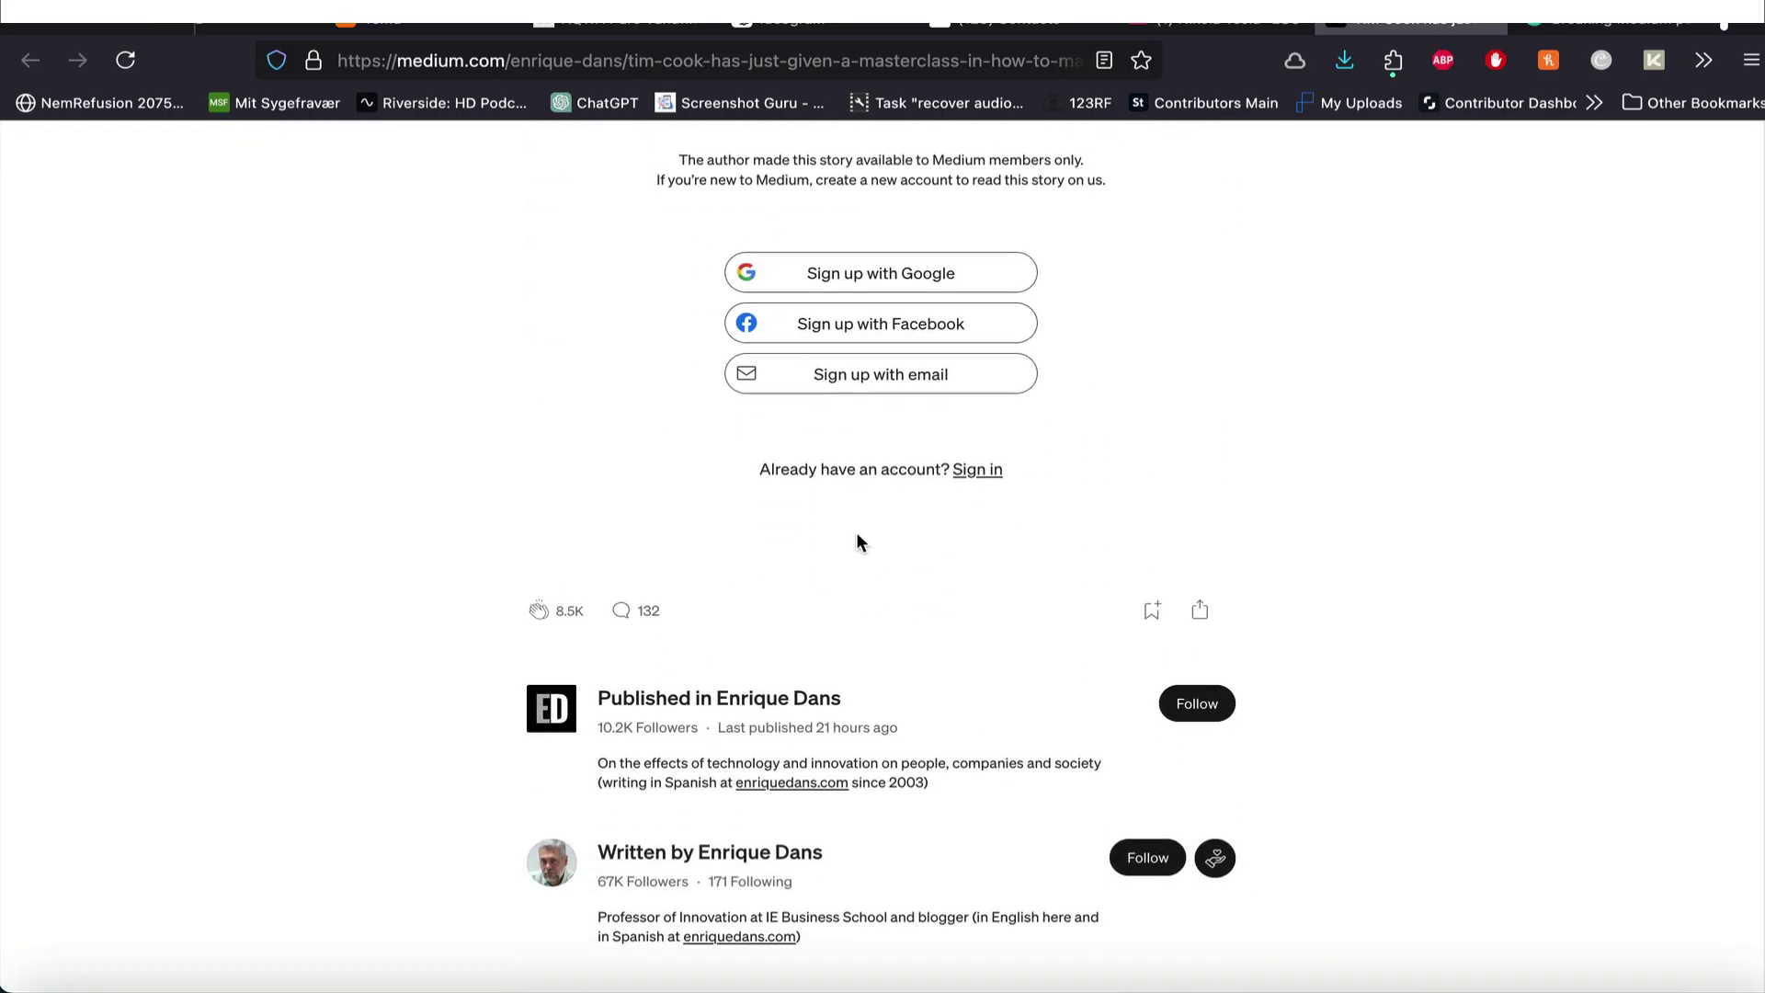
{"action": "scroll", "coordinate": [857, 533], "scroll_direction": "up", "scroll_amount": 20}
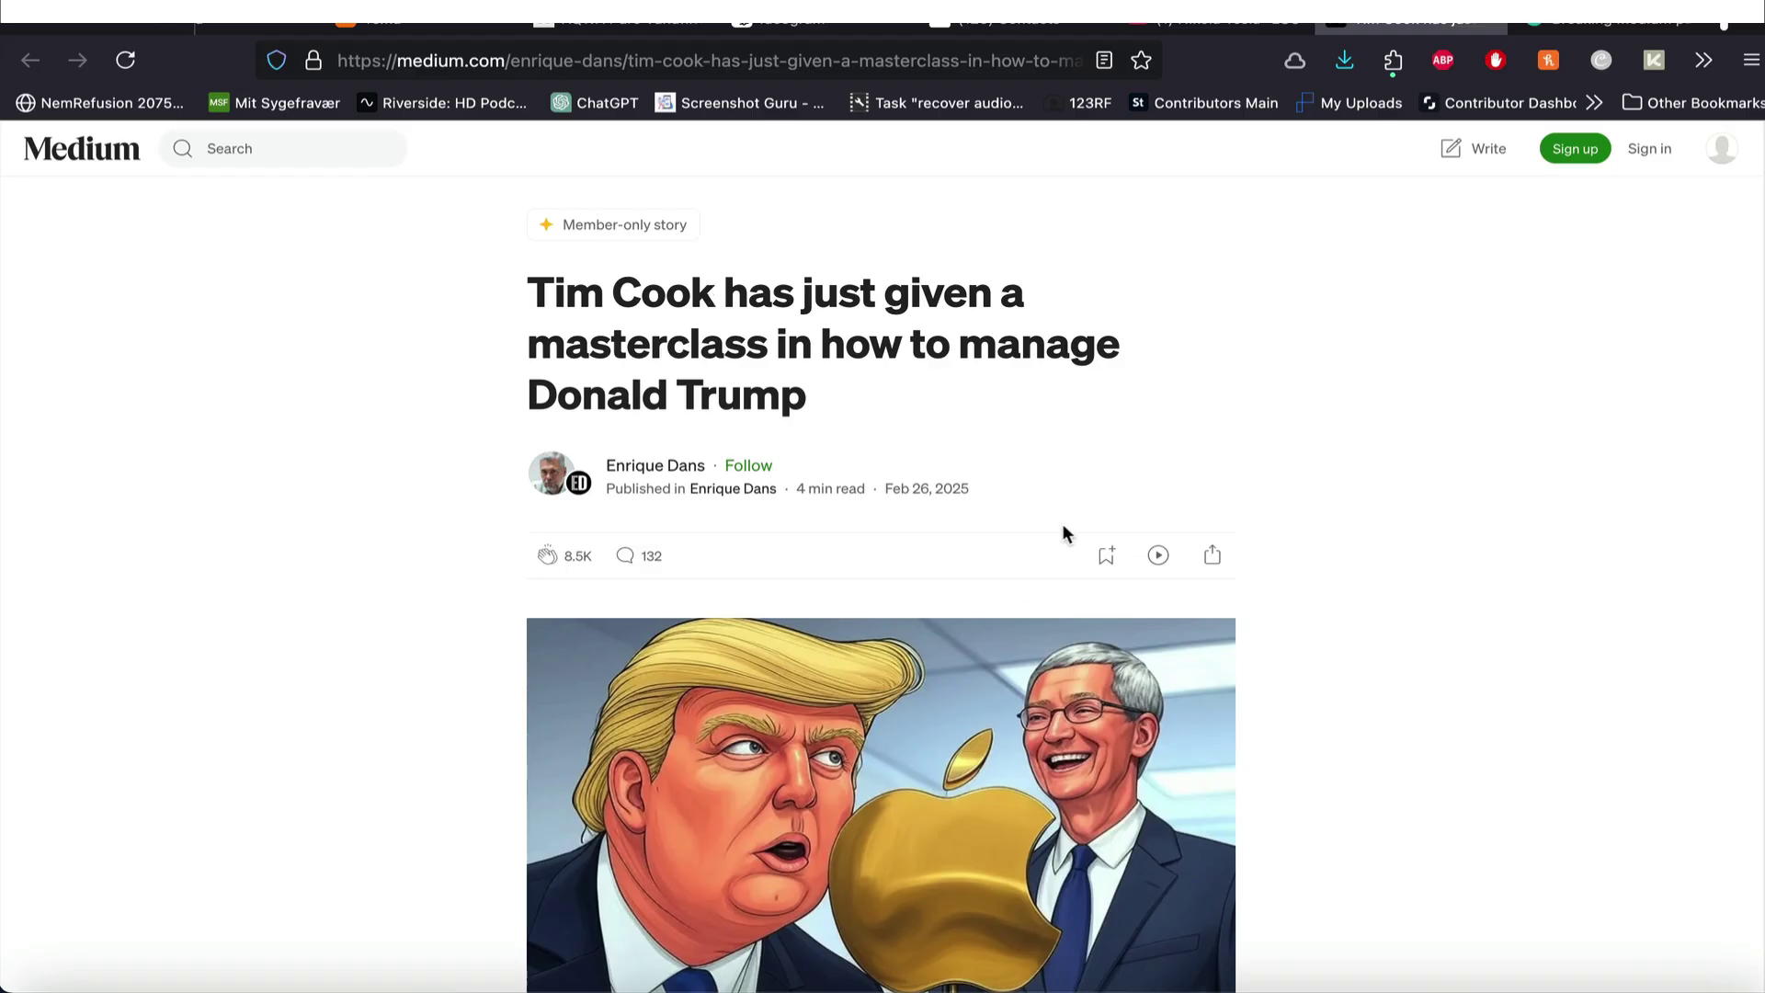
{"action": "scroll", "coordinate": [1062, 529], "scroll_direction": "down", "scroll_amount": 3}
{"action": "scroll", "coordinate": [1061, 529], "scroll_direction": "down", "scroll_amount": 15}
{"action": "scroll", "coordinate": [1061, 528], "scroll_direction": "up", "scroll_amount": 20}
{"action": "scroll", "coordinate": [788, 369], "scroll_direction": "down", "scroll_amount": 15}
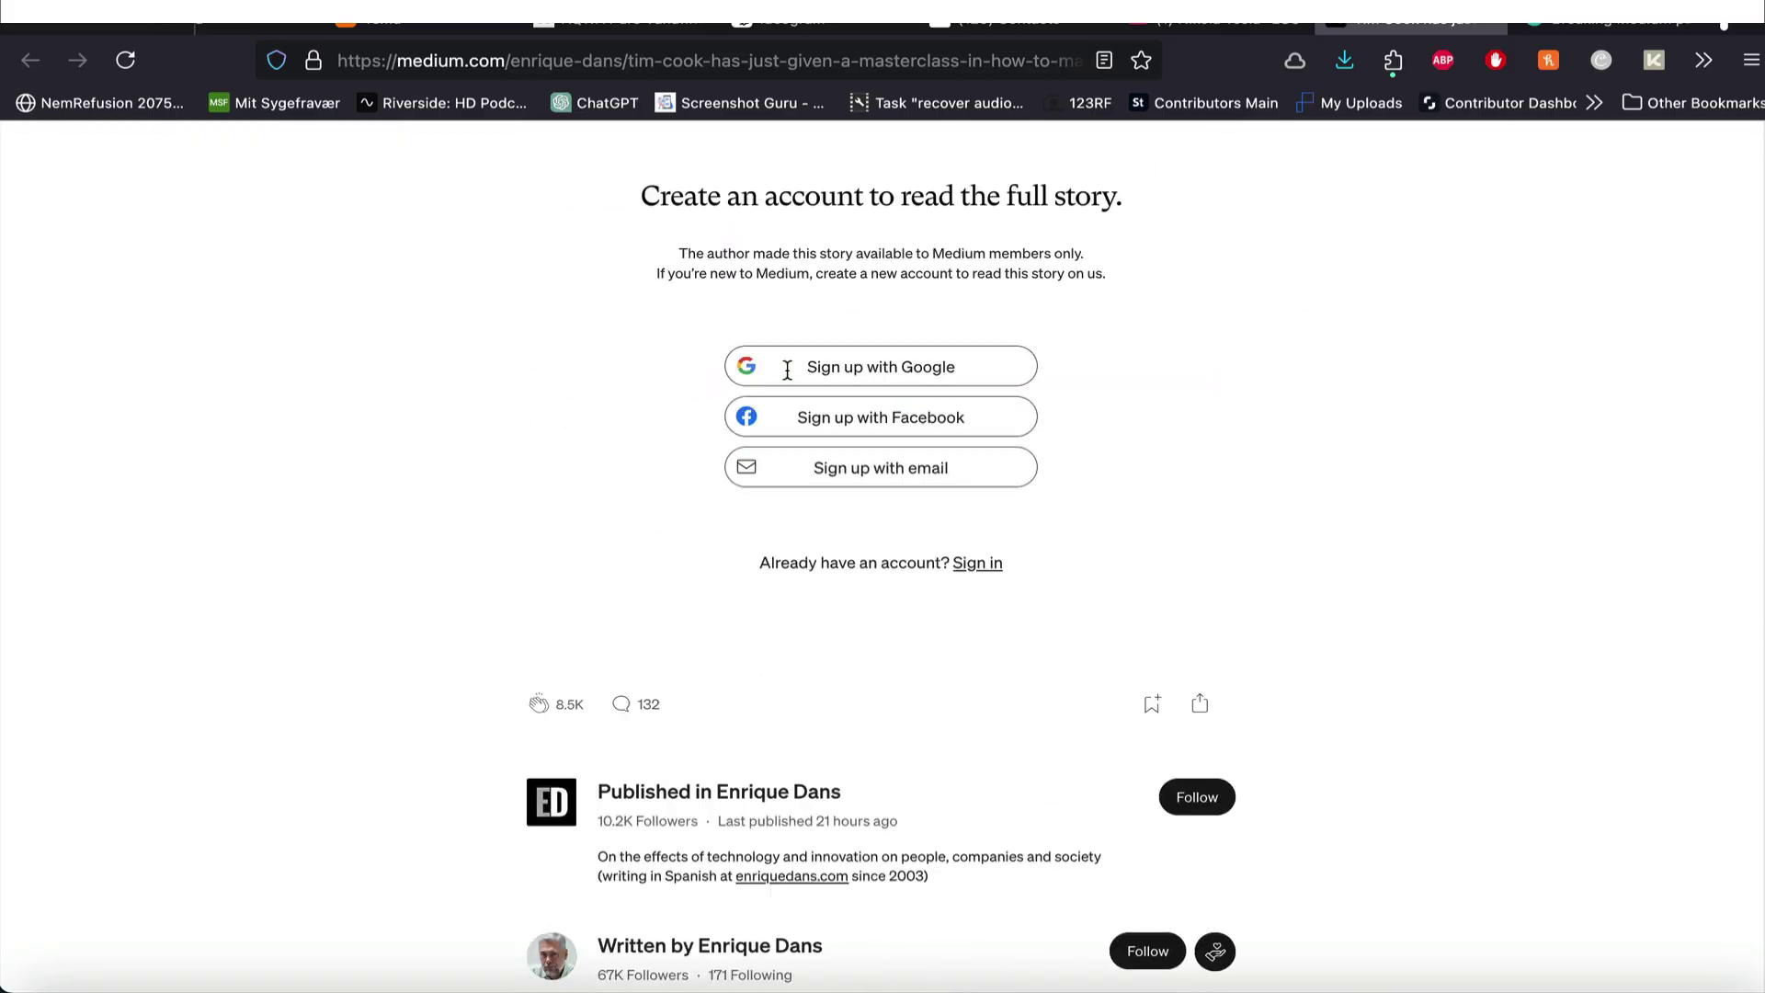
{"action": "scroll", "coordinate": [788, 370], "scroll_direction": "up", "scroll_amount": 15}
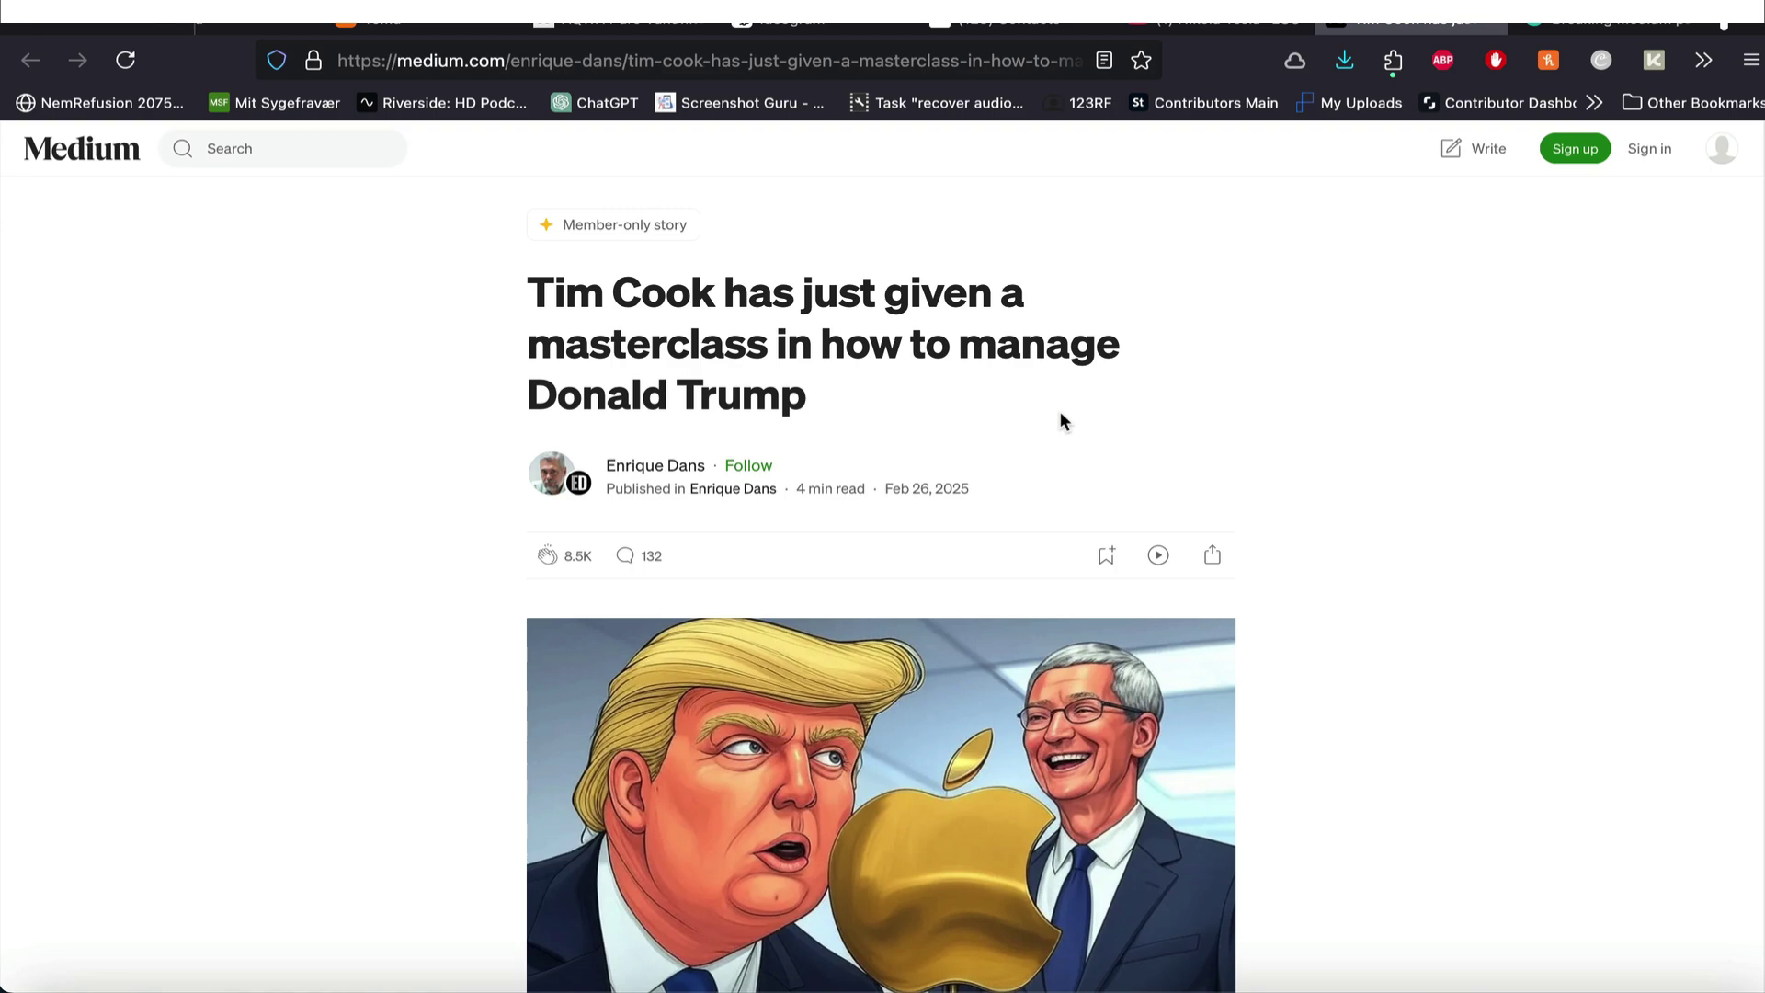
{"action": "left_click", "coordinate": [1548, 60]}
Step: Copy the Tim Cook article's URL and paste it into Freedium's cleared post-link field
{"action": "left_click", "coordinate": [709, 60]}
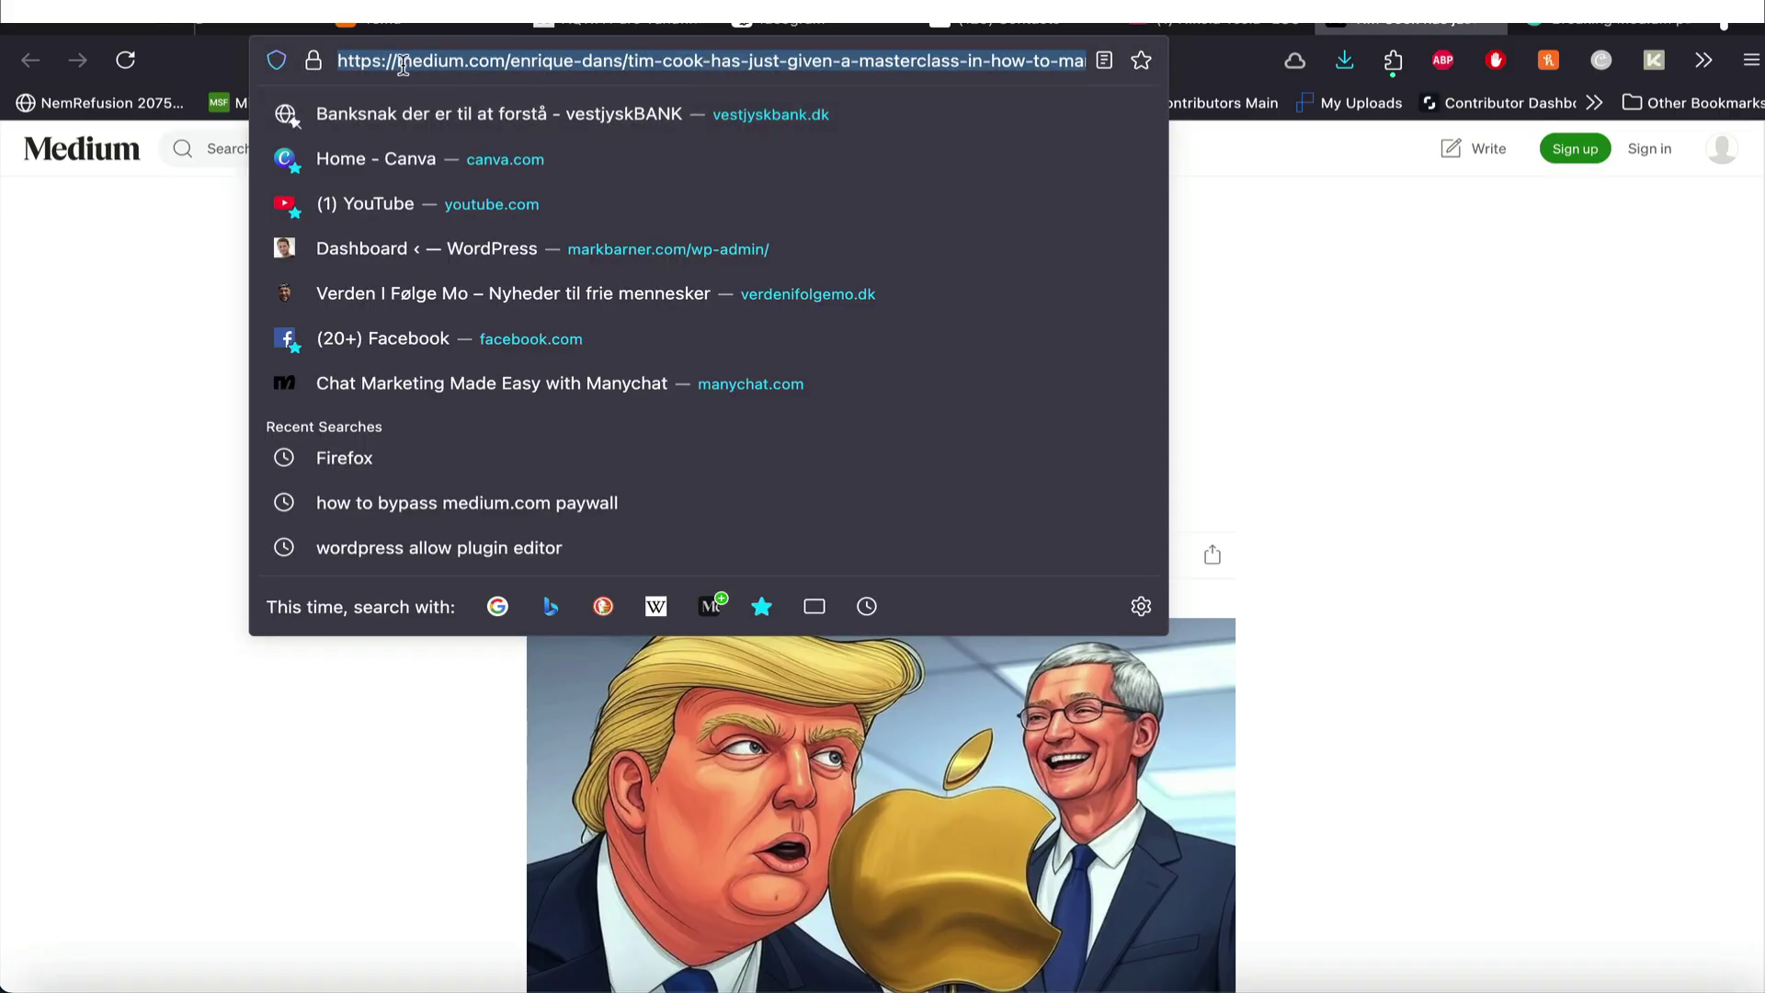
{"action": "right_click", "coordinate": [495, 66]}
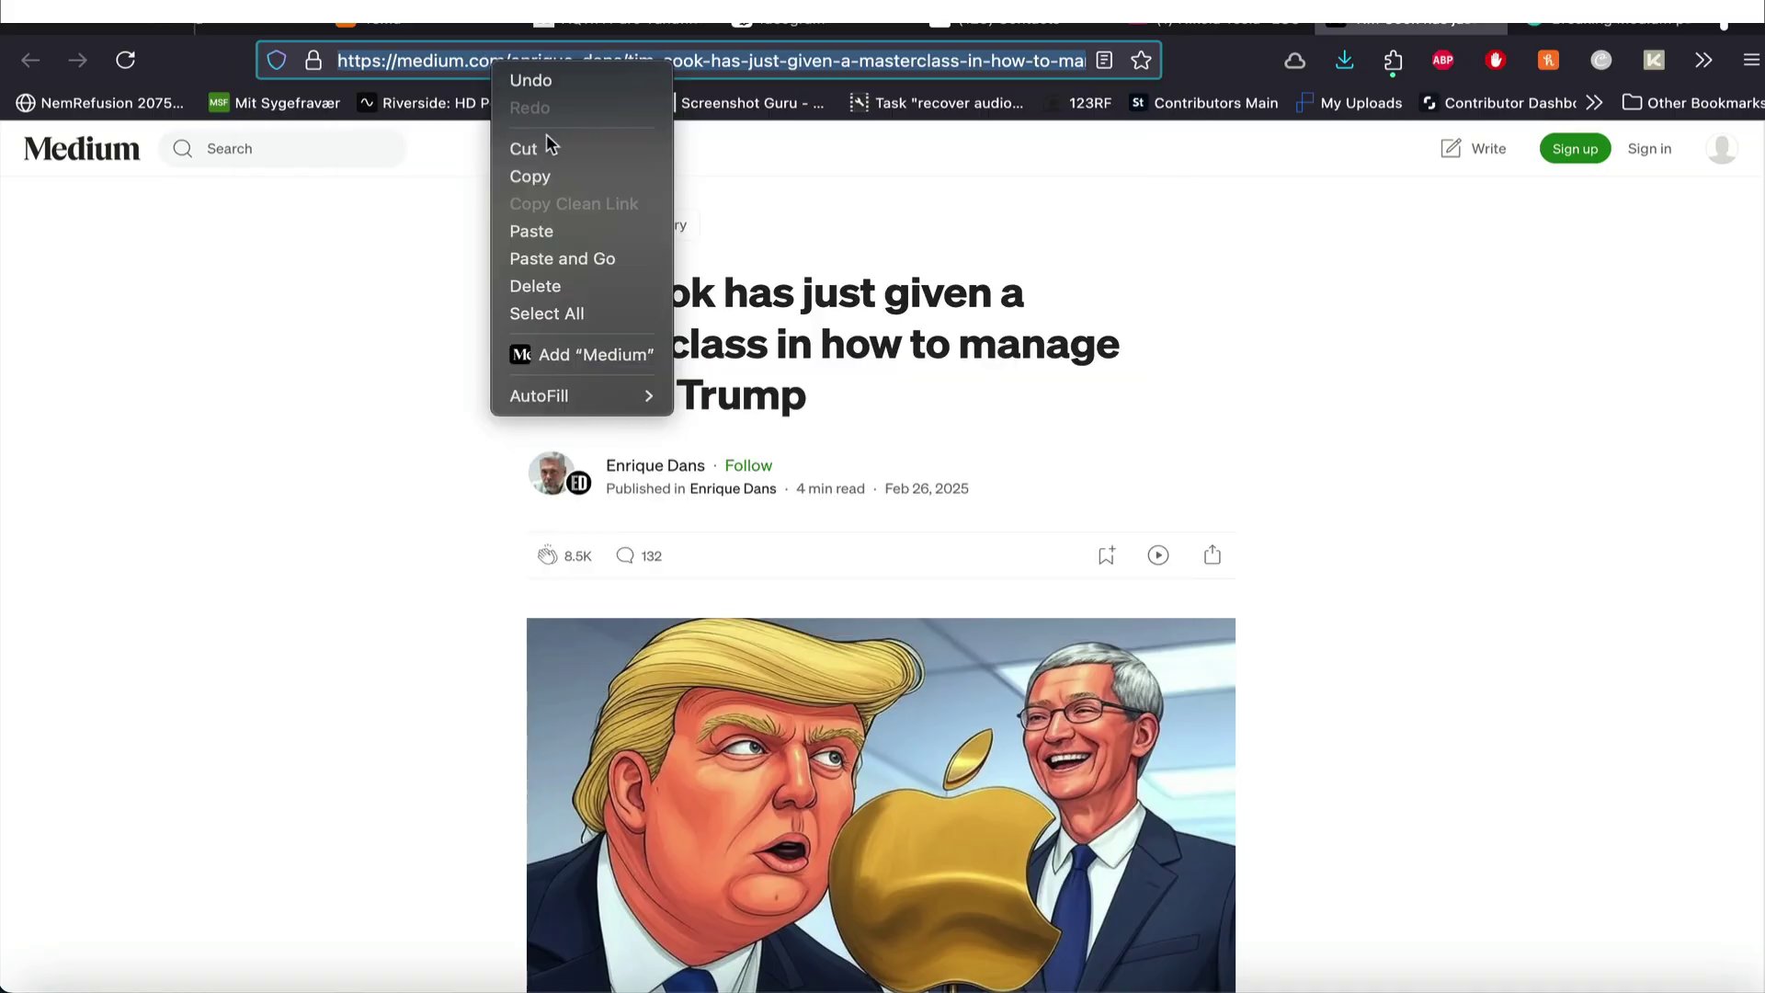
{"action": "left_click", "coordinate": [554, 176]}
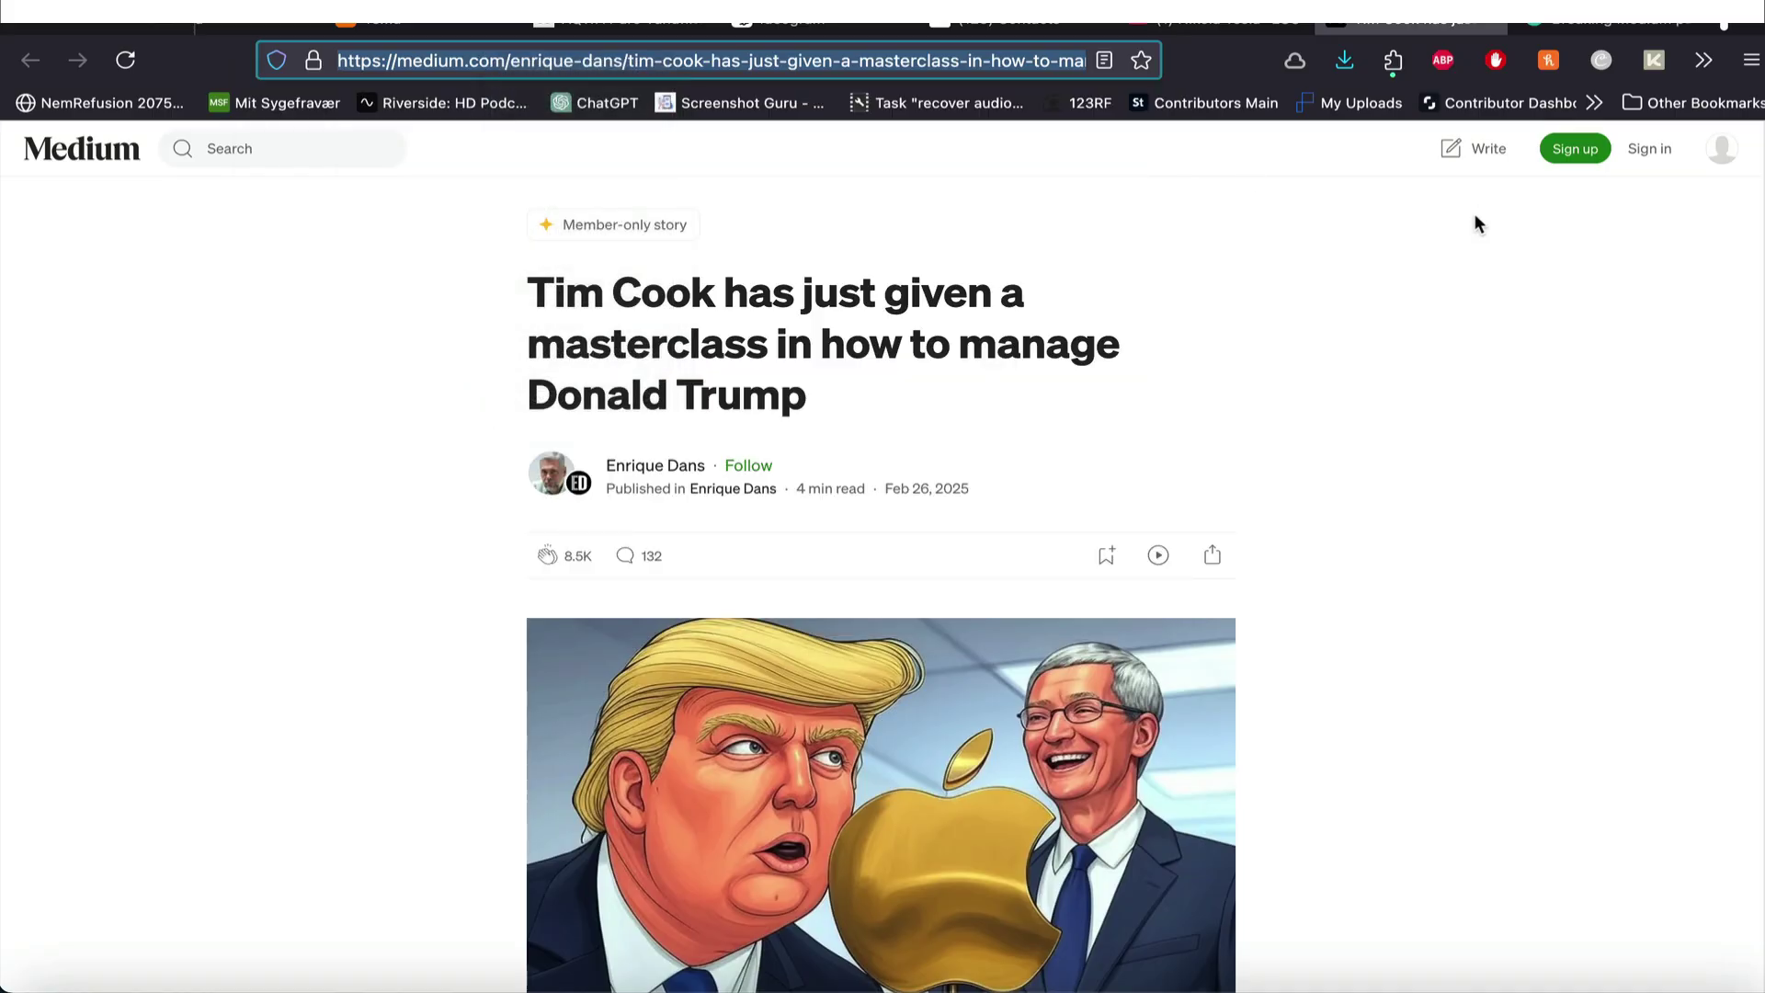
{"action": "left_click", "coordinate": [1617, 33]}
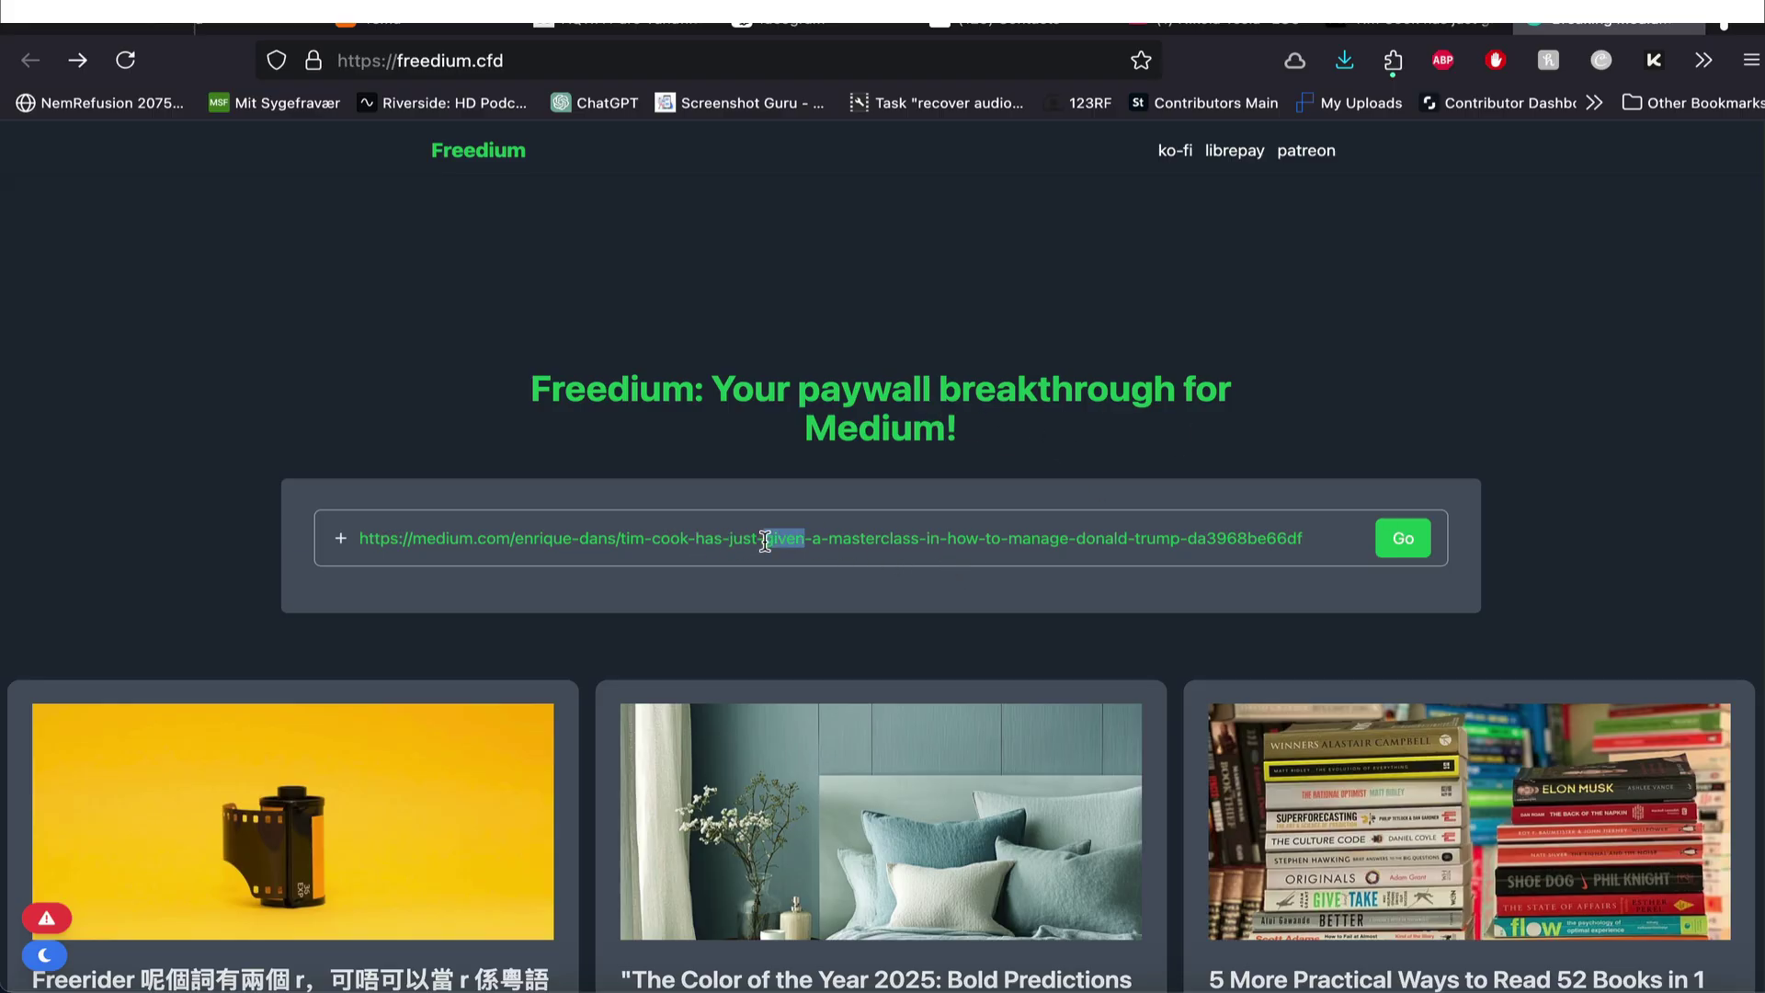
{"action": "triple_click", "coordinate": [764, 540]}
{"action": "key", "text": "BackSpace"}
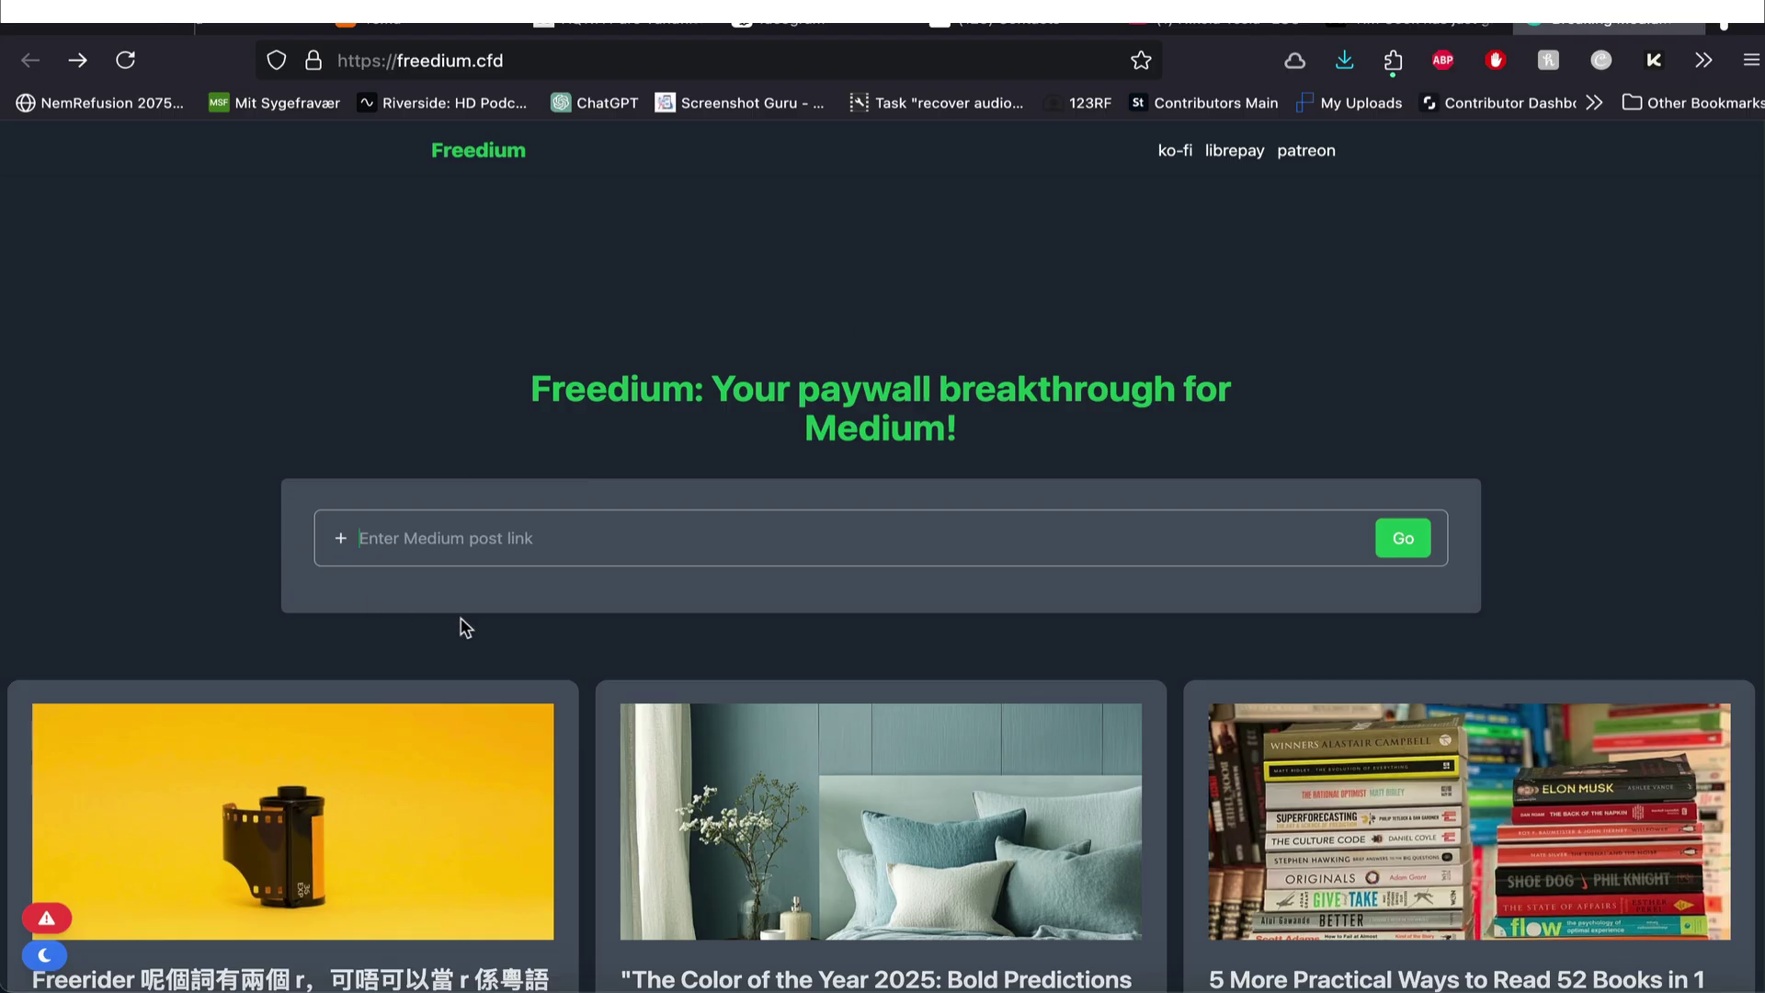
{"action": "key", "text": "super+v"}
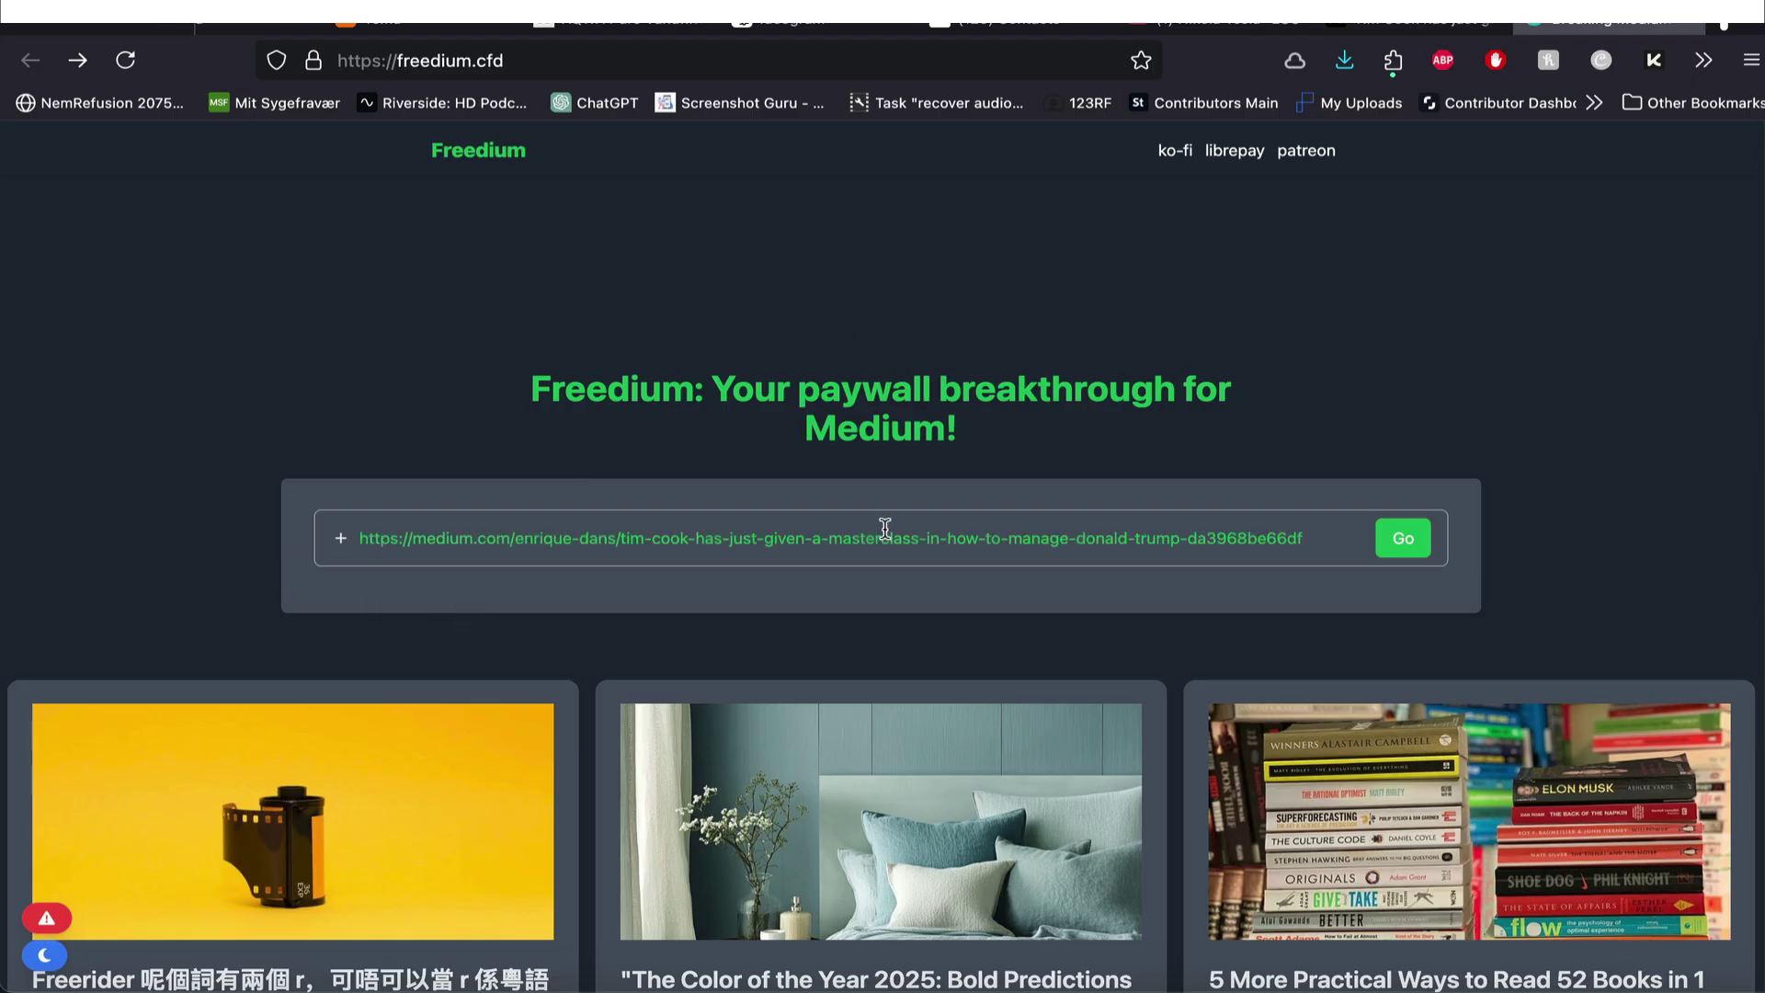
Step: Load the Tim Cook article through Freedium and scroll through its unlocked full text
{"action": "left_click", "coordinate": [1404, 552]}
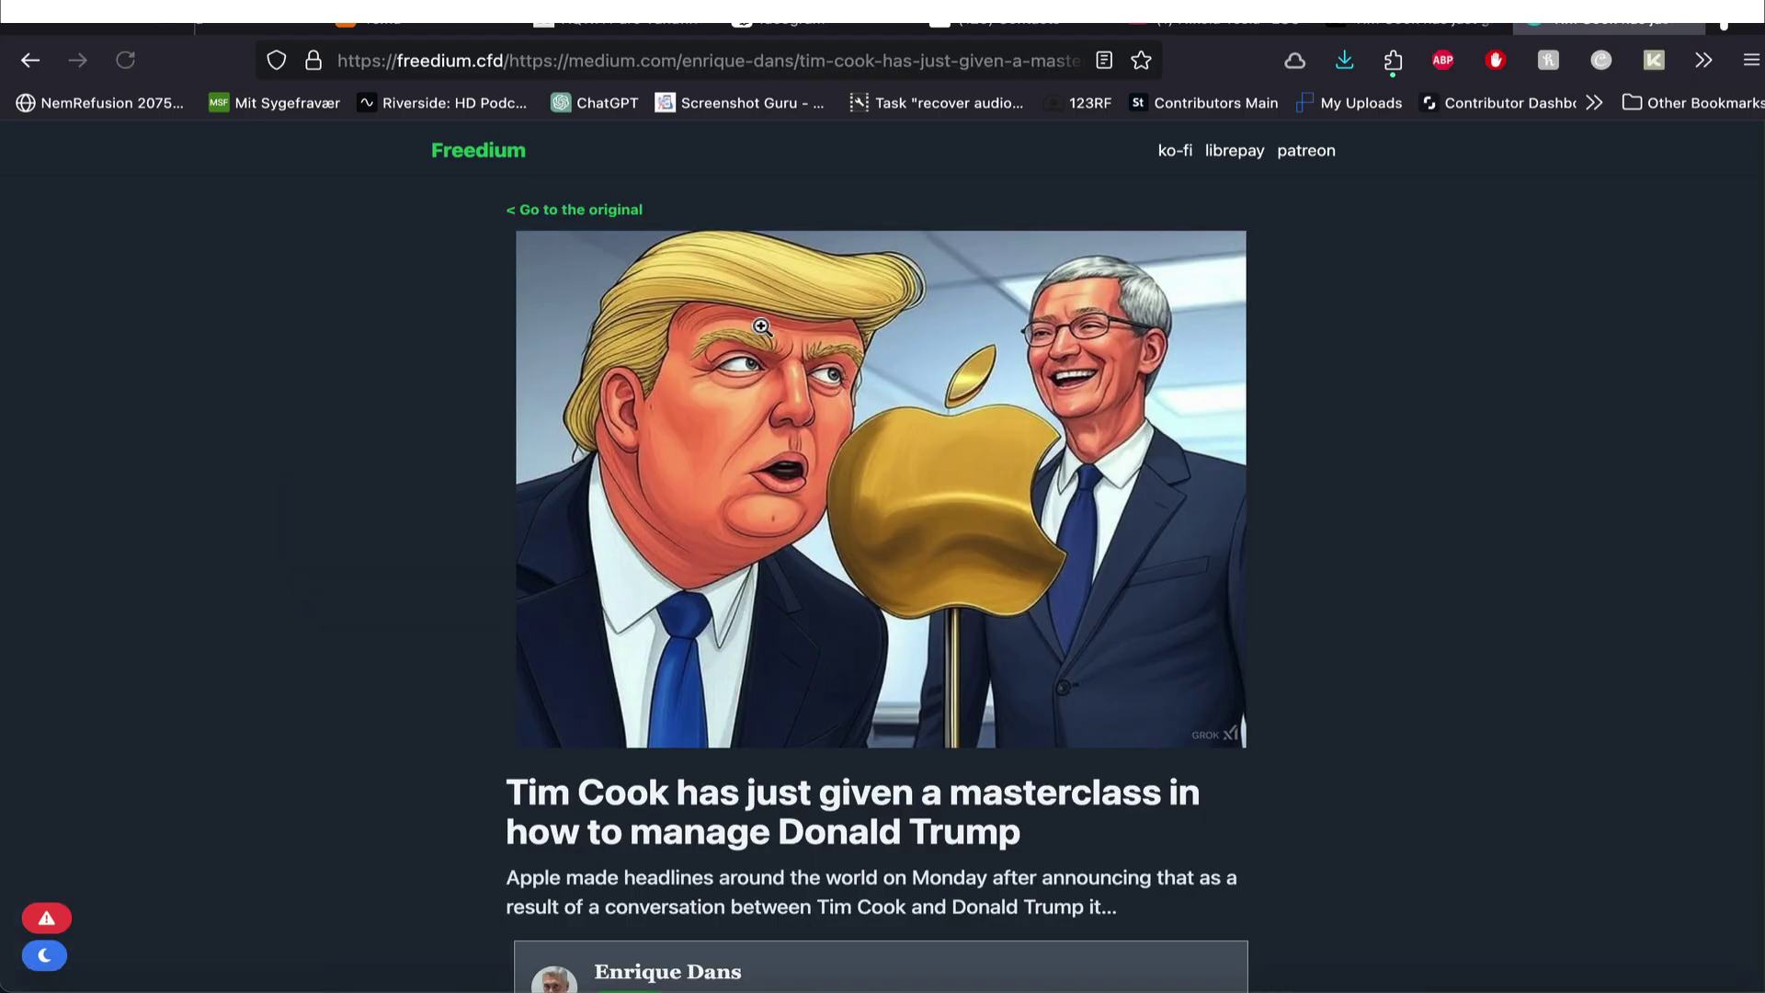
{"action": "scroll", "coordinate": [772, 574], "scroll_direction": "down", "scroll_amount": 15}
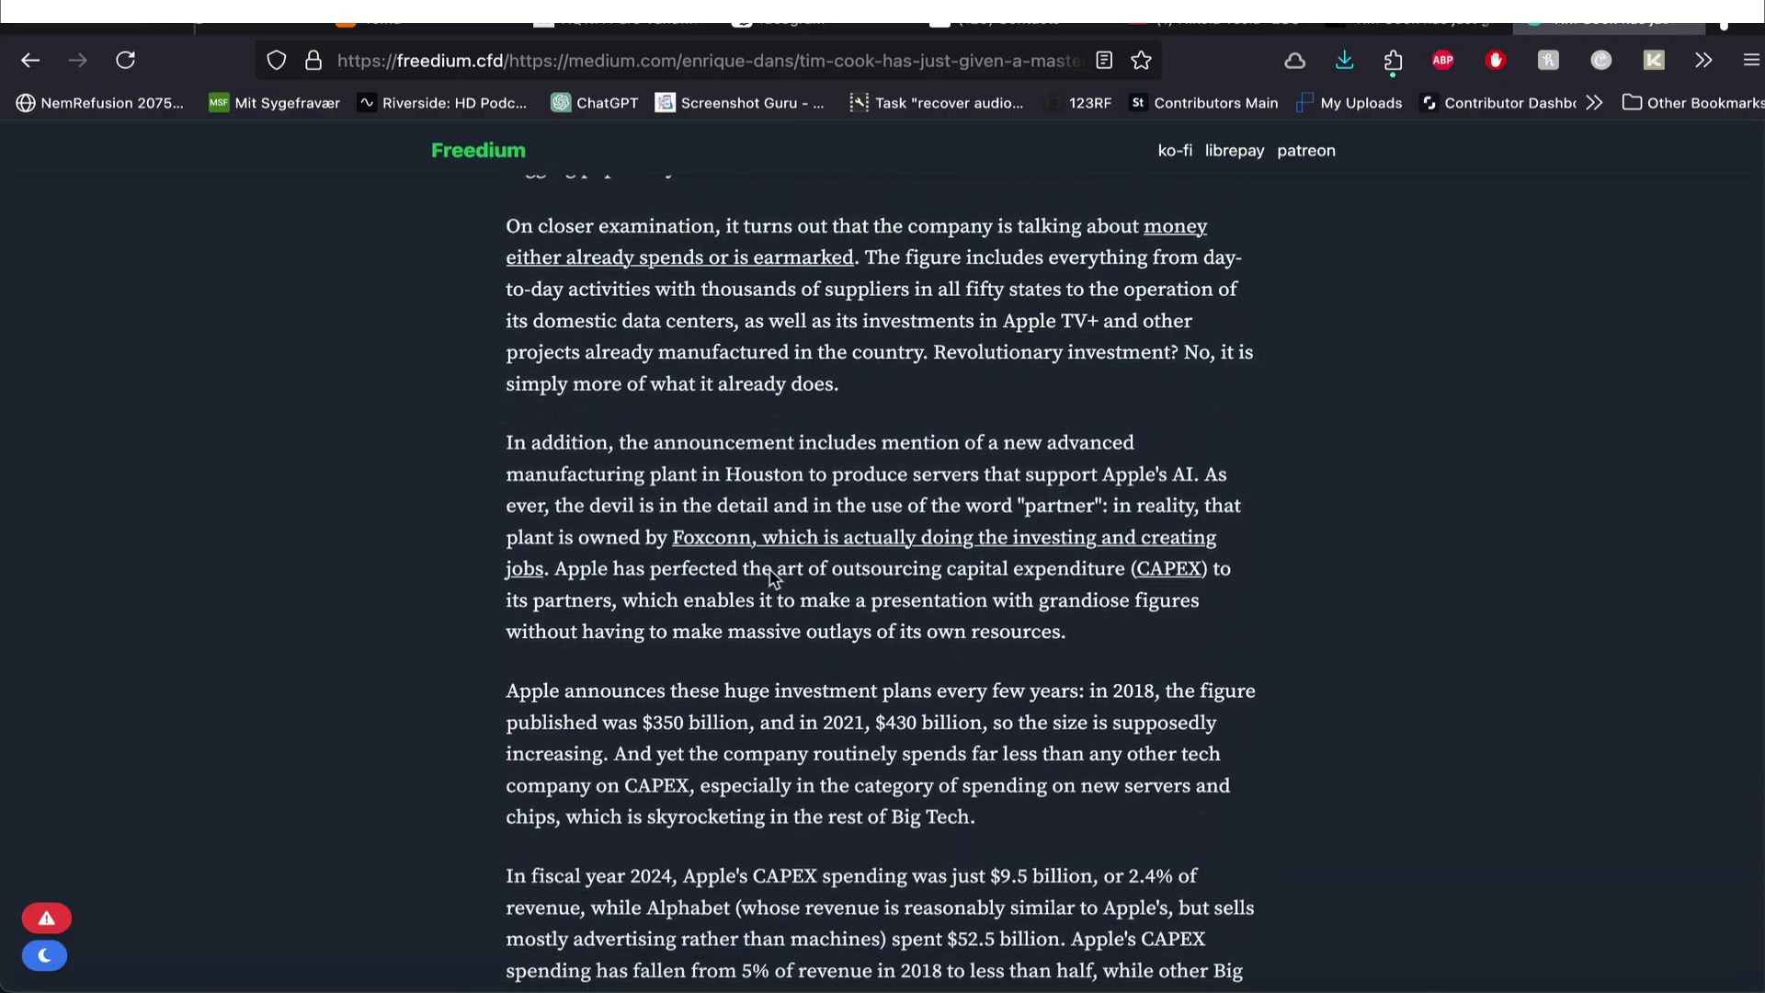
{"action": "scroll", "coordinate": [772, 575], "scroll_direction": "down", "scroll_amount": 10}
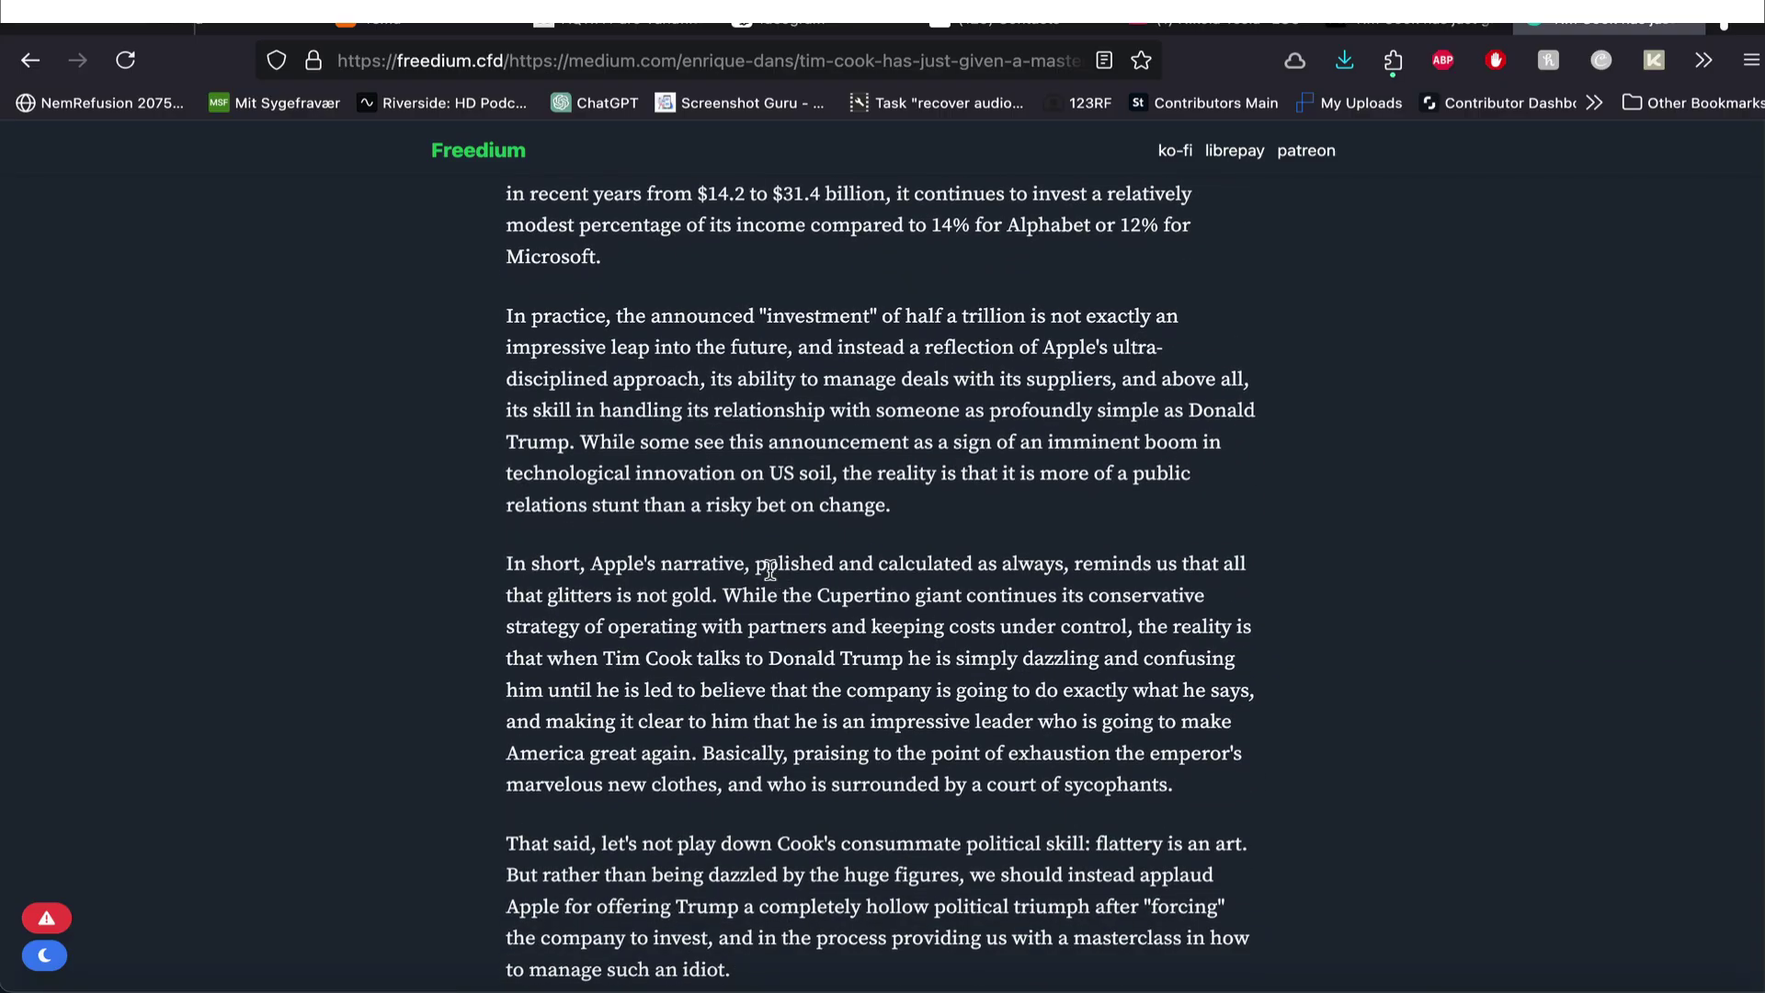
{"action": "scroll", "coordinate": [771, 569], "scroll_direction": "down", "scroll_amount": 2}
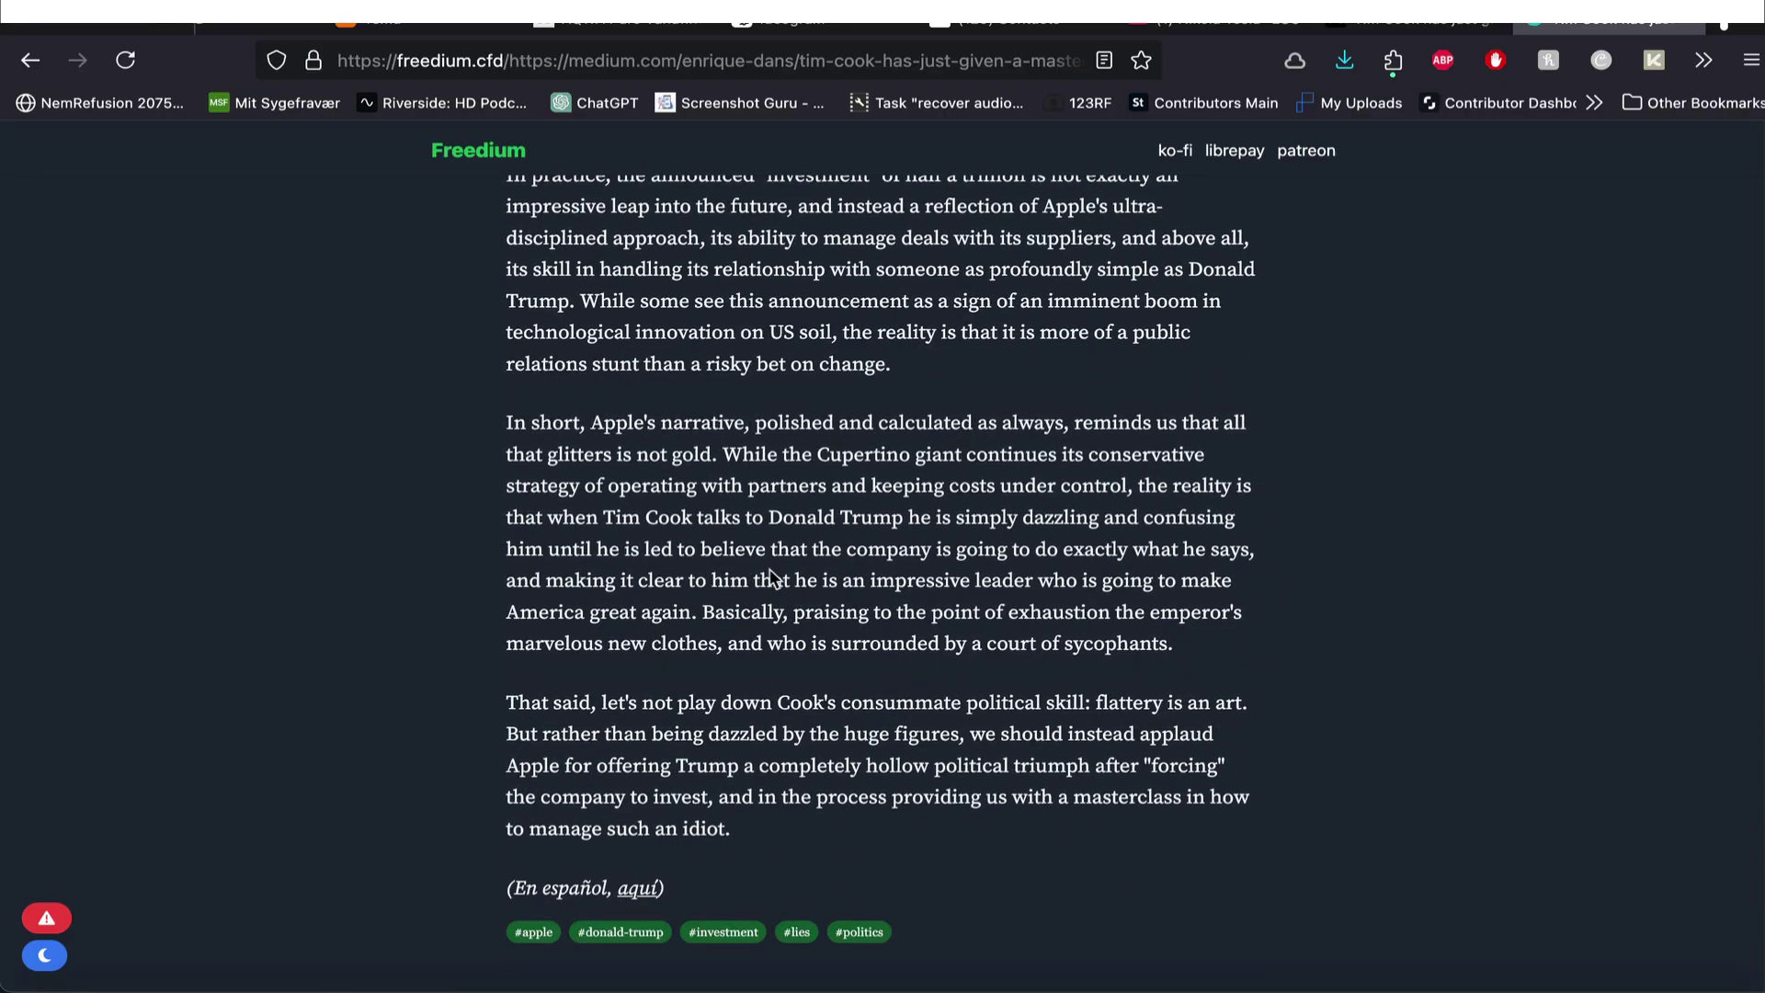
{"action": "scroll", "coordinate": [771, 569], "scroll_direction": "up", "scroll_amount": 20}
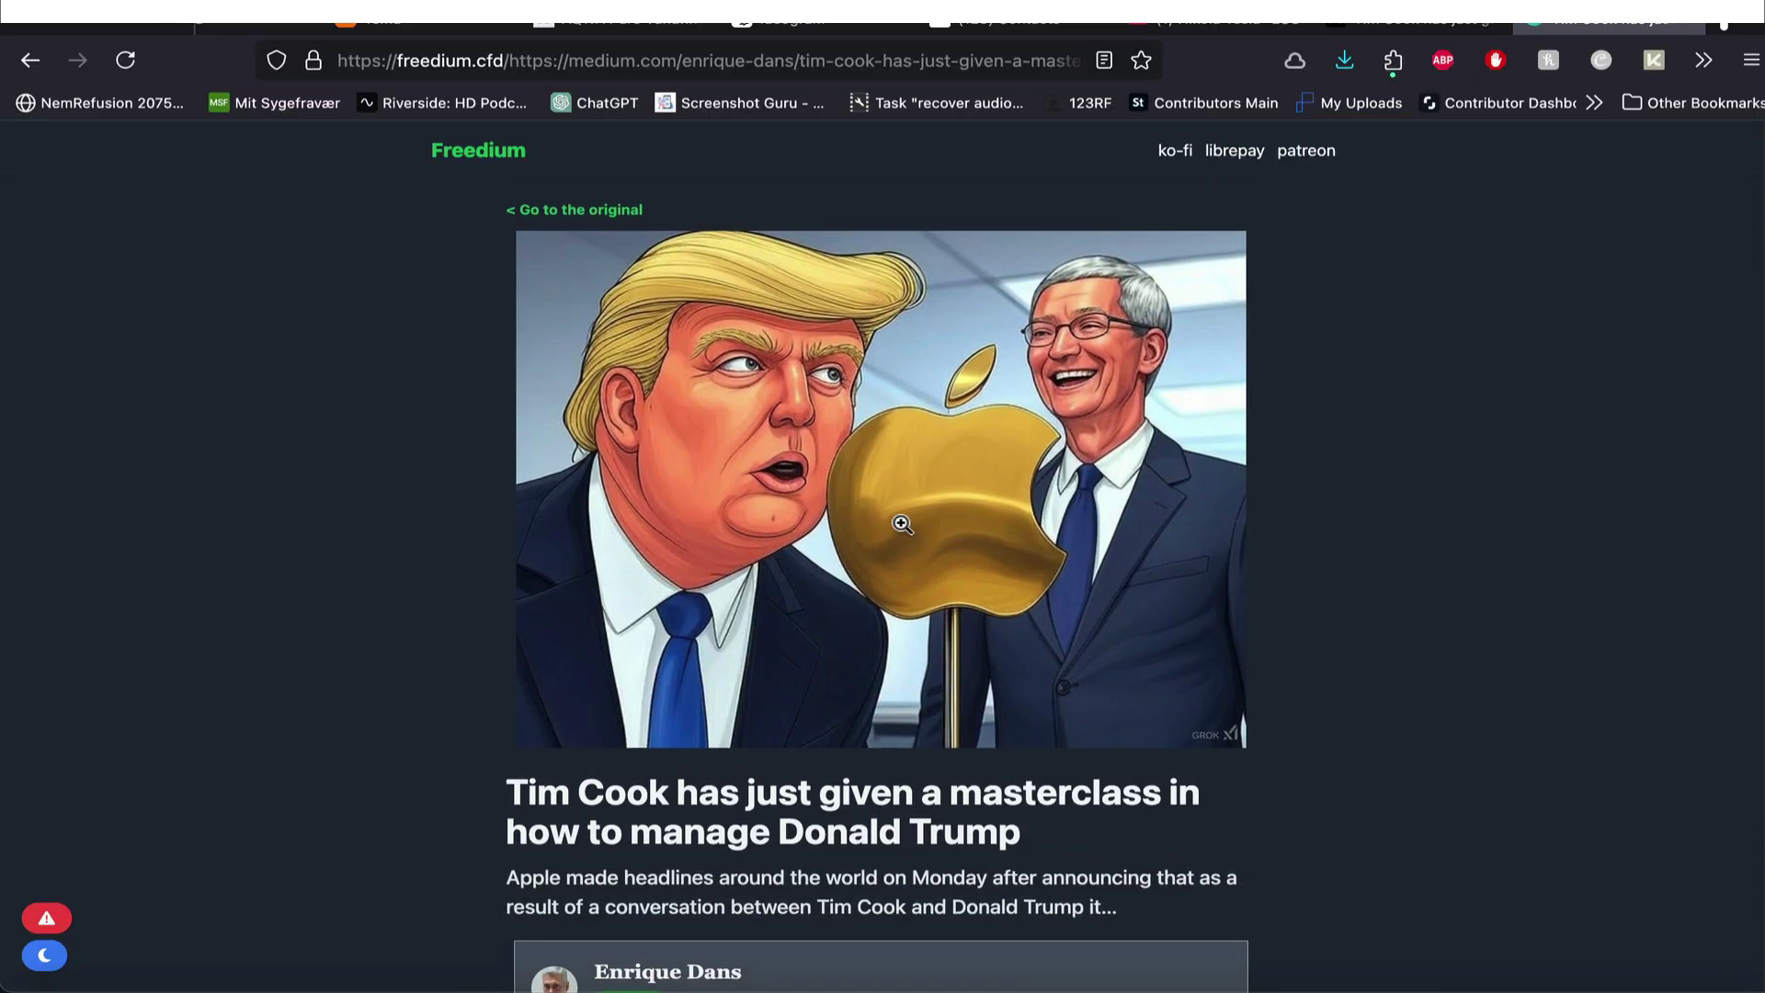
{"action": "scroll", "coordinate": [1011, 579], "scroll_direction": "down", "scroll_amount": 4}
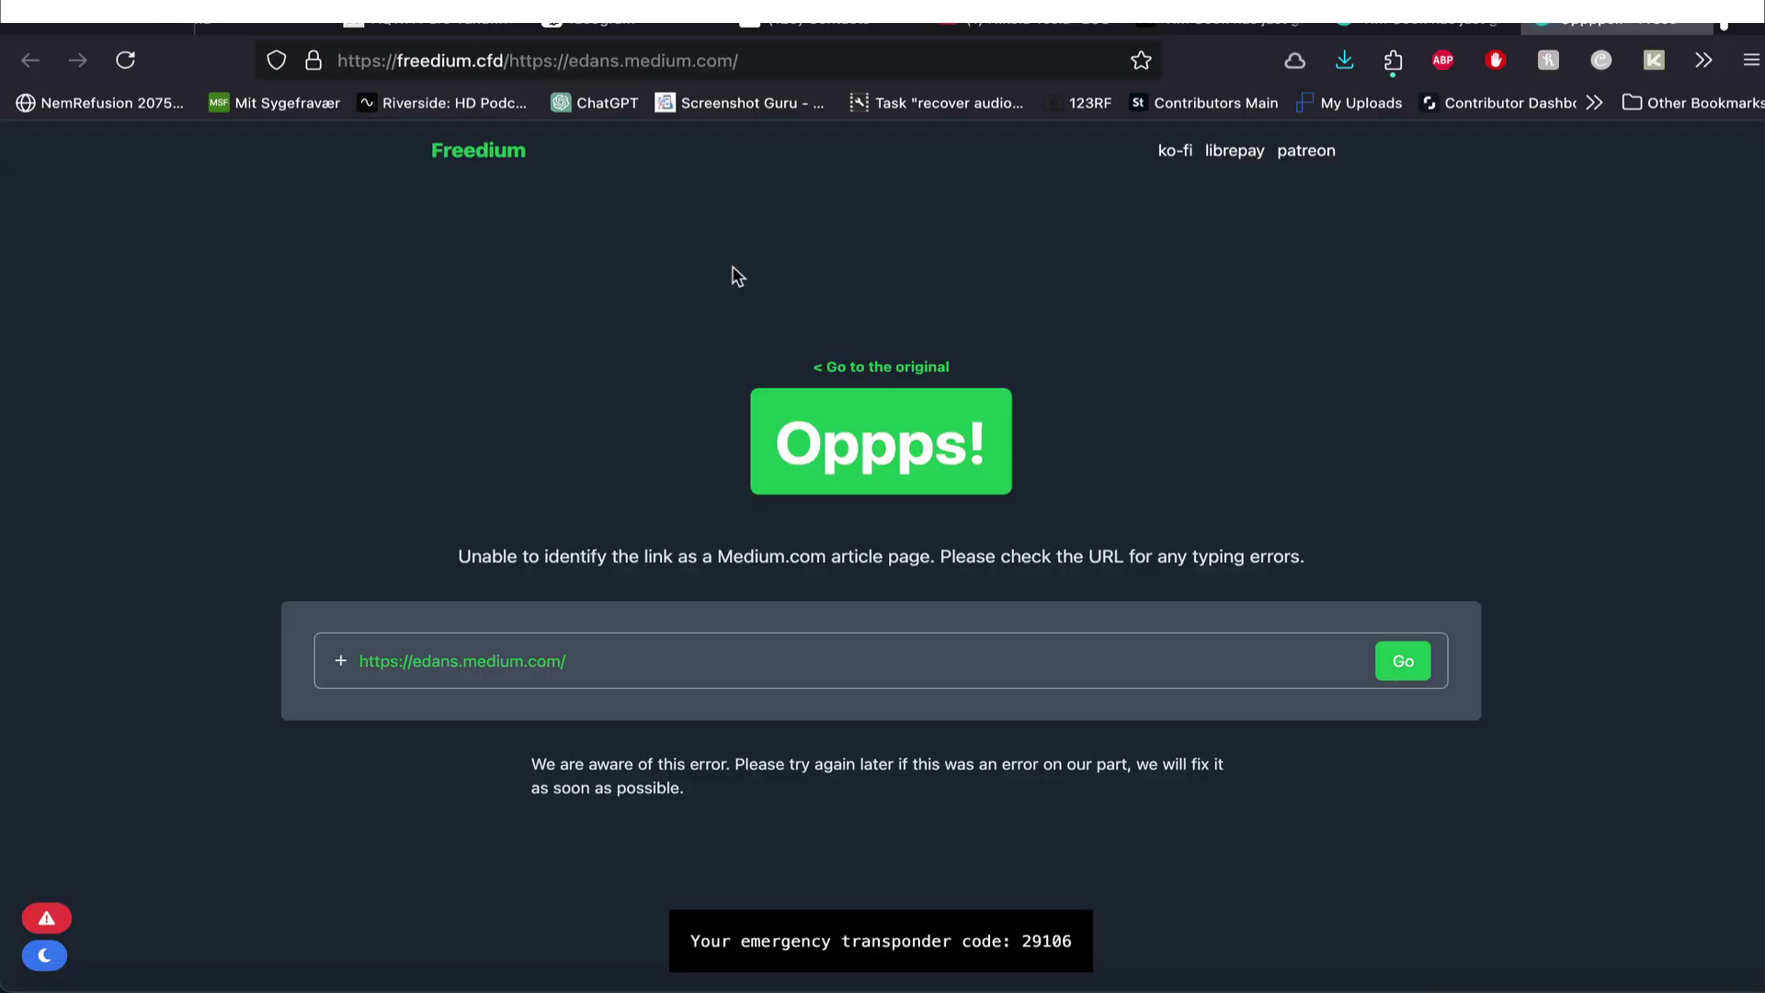
{"action": "scroll", "coordinate": [1232, 566], "scroll_direction": "up", "scroll_amount": 5}
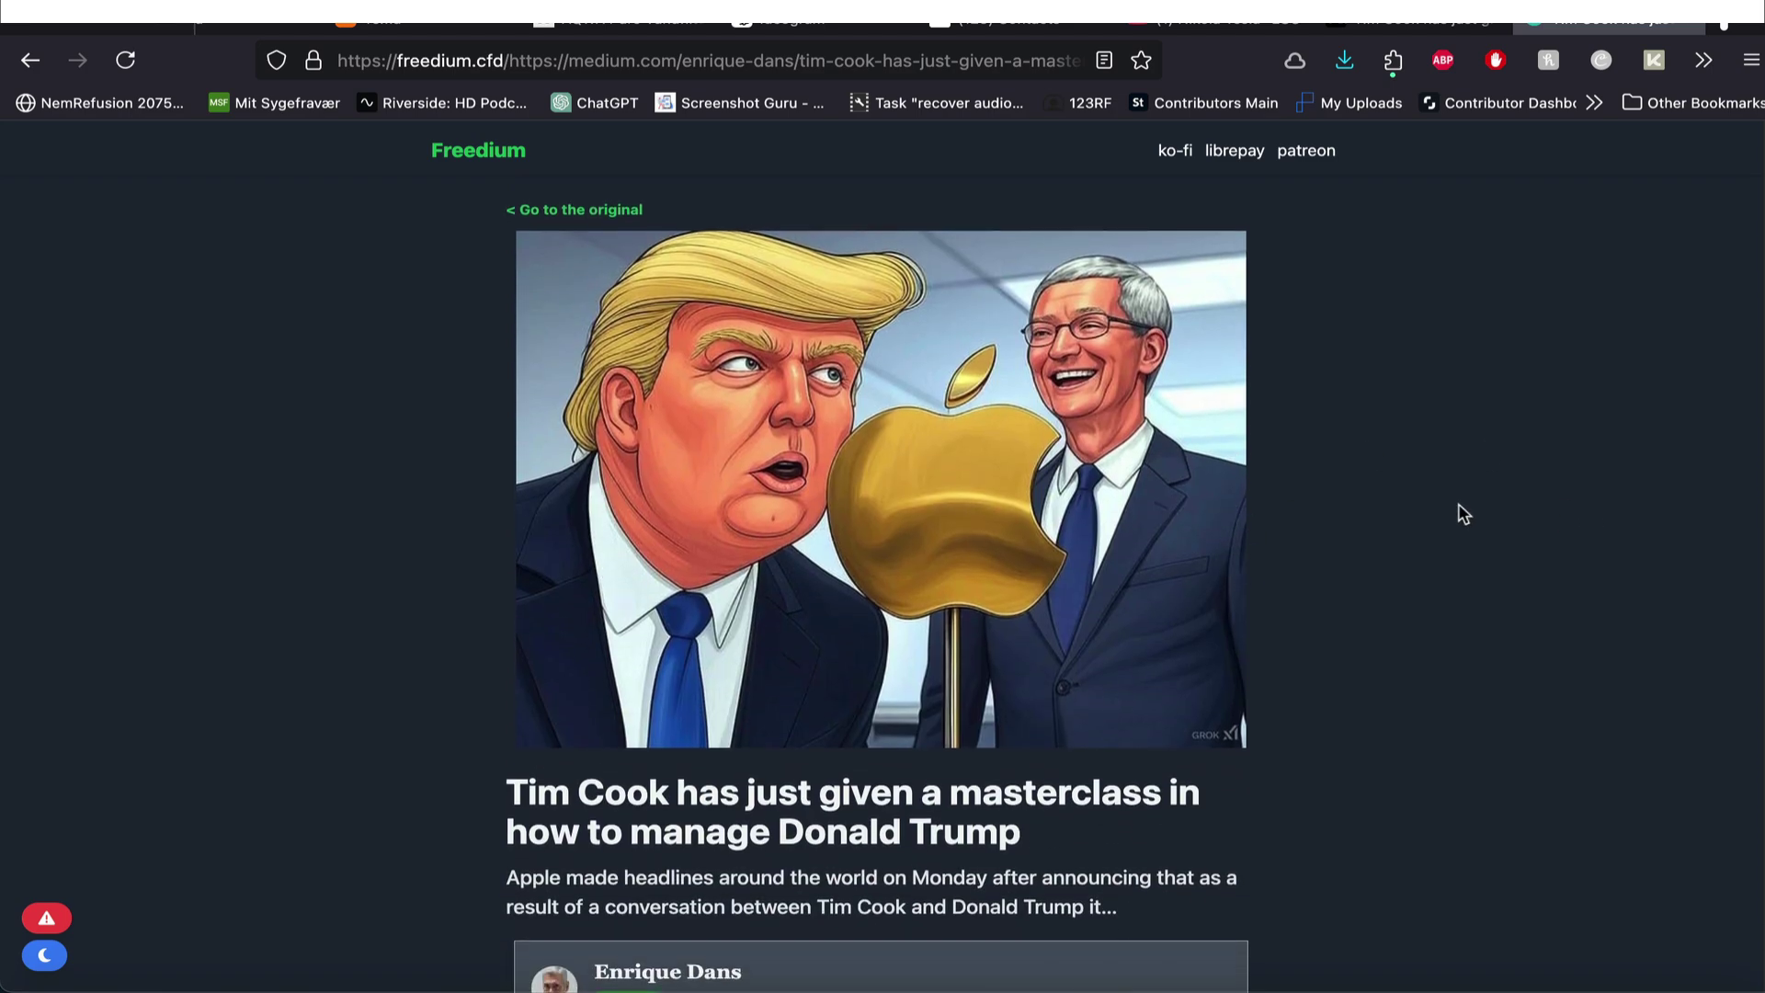
Step: Search 'tampermonkey firefox' in a new tab and open Tampermonkey's Firefox add-on page
{"action": "left_click", "coordinate": [1394, 62]}
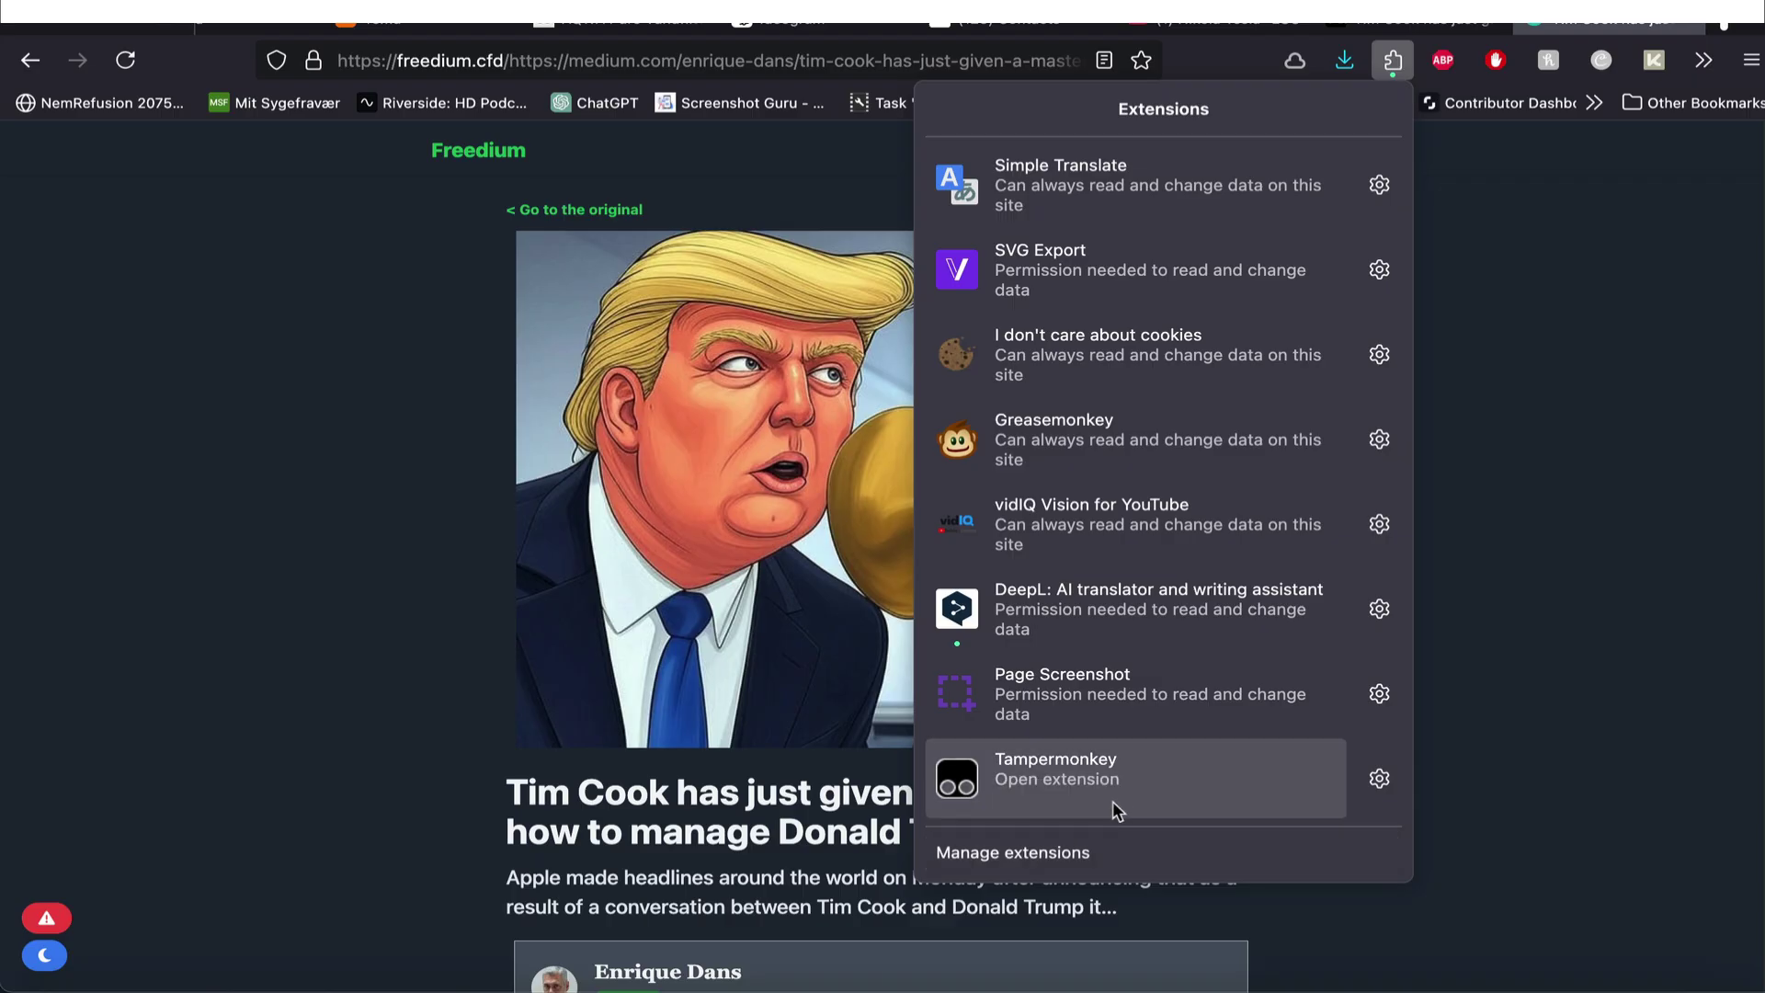
{"action": "left_click", "coordinate": [1514, 761]}
{"action": "key", "text": "ctrl+t"}
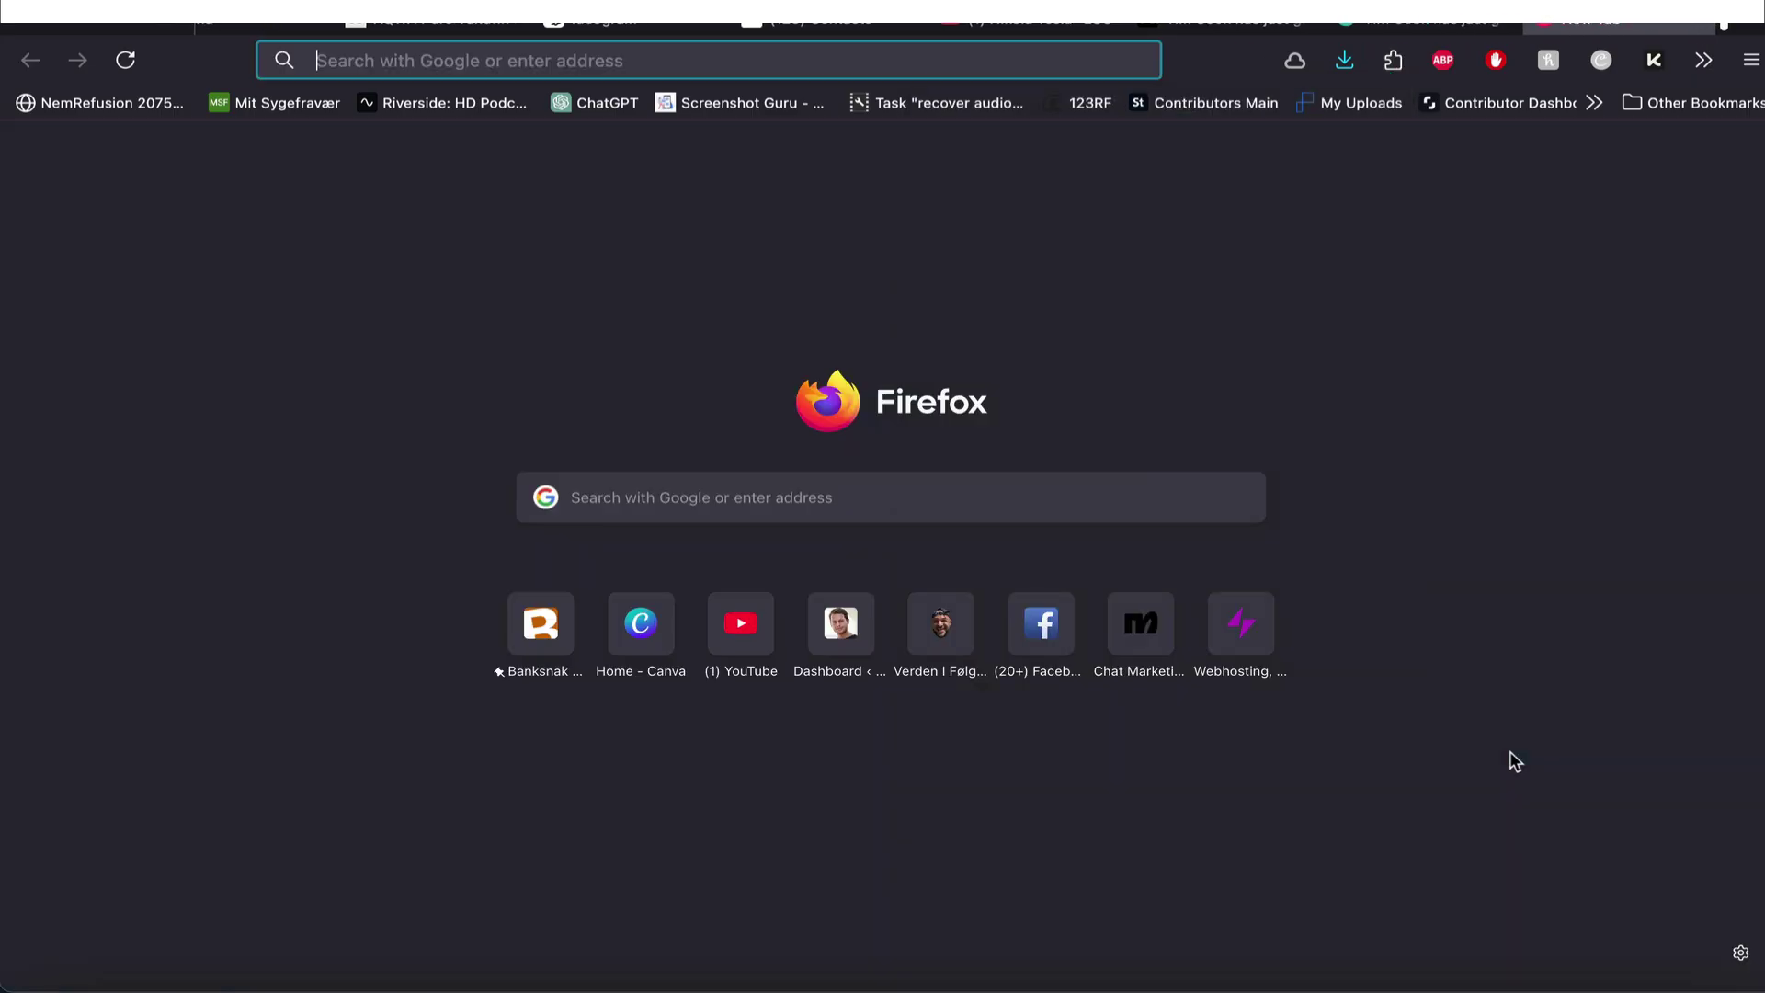
{"action": "type", "text": "tampermonkey firefox"}
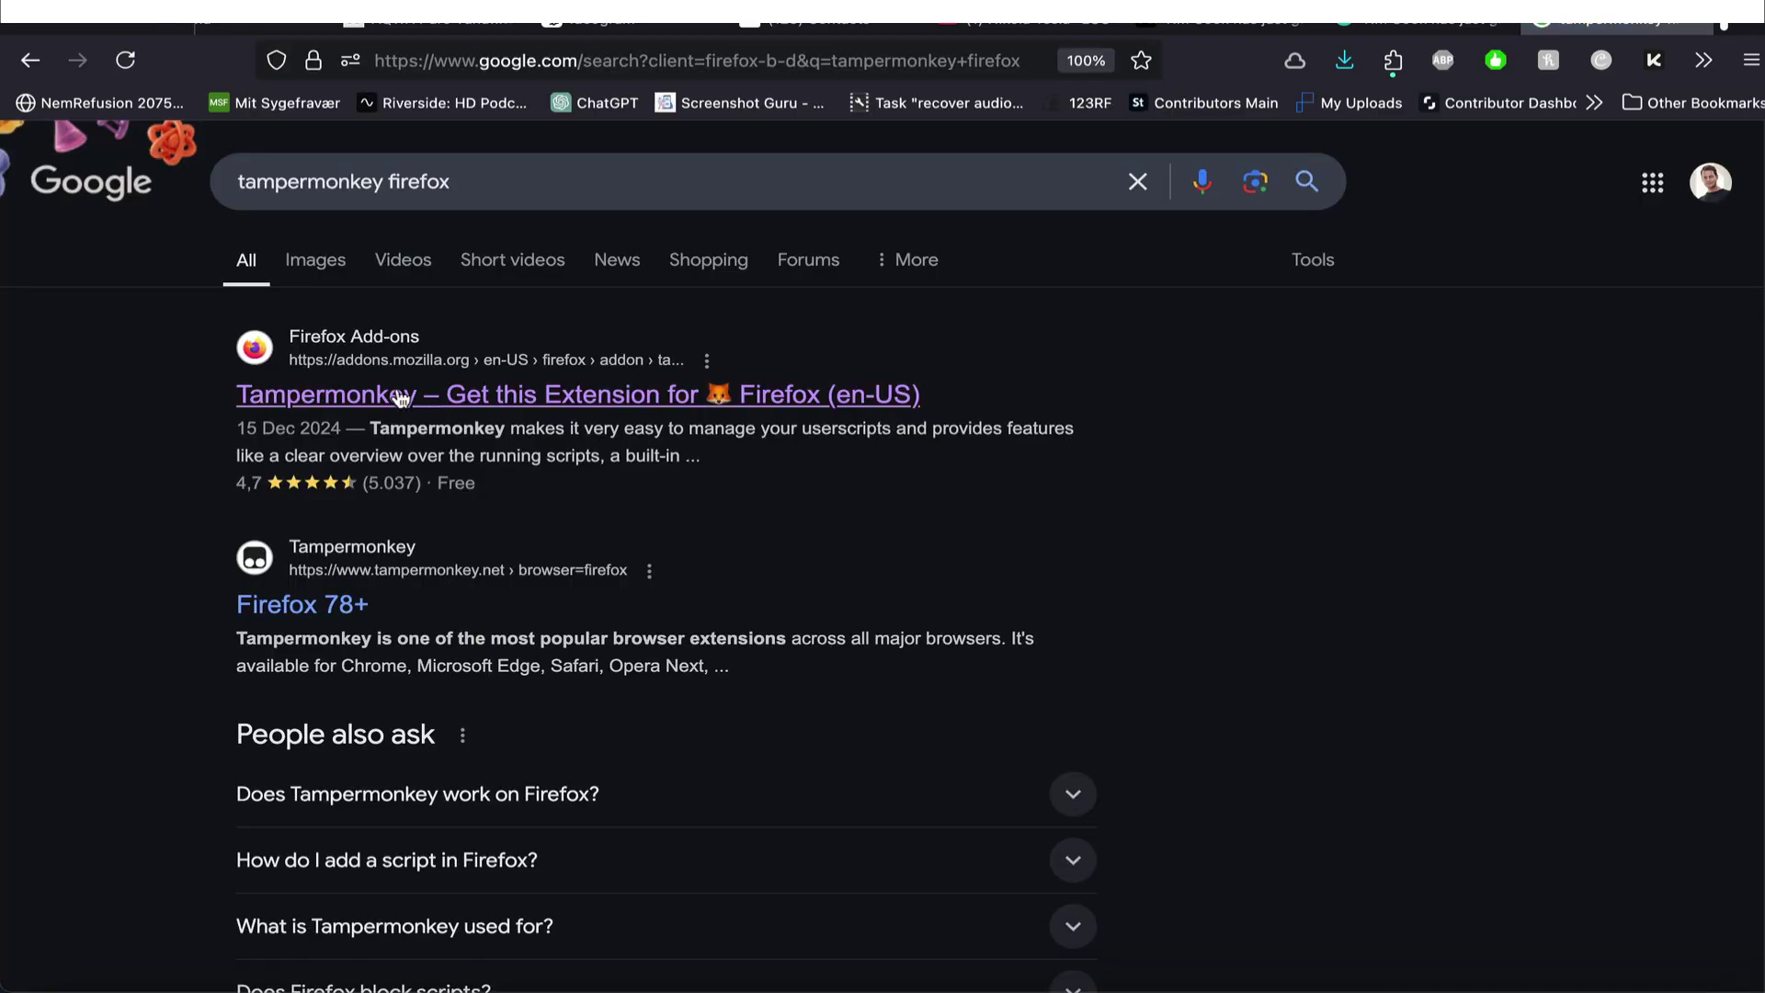
{"action": "left_click", "coordinate": [400, 397]}
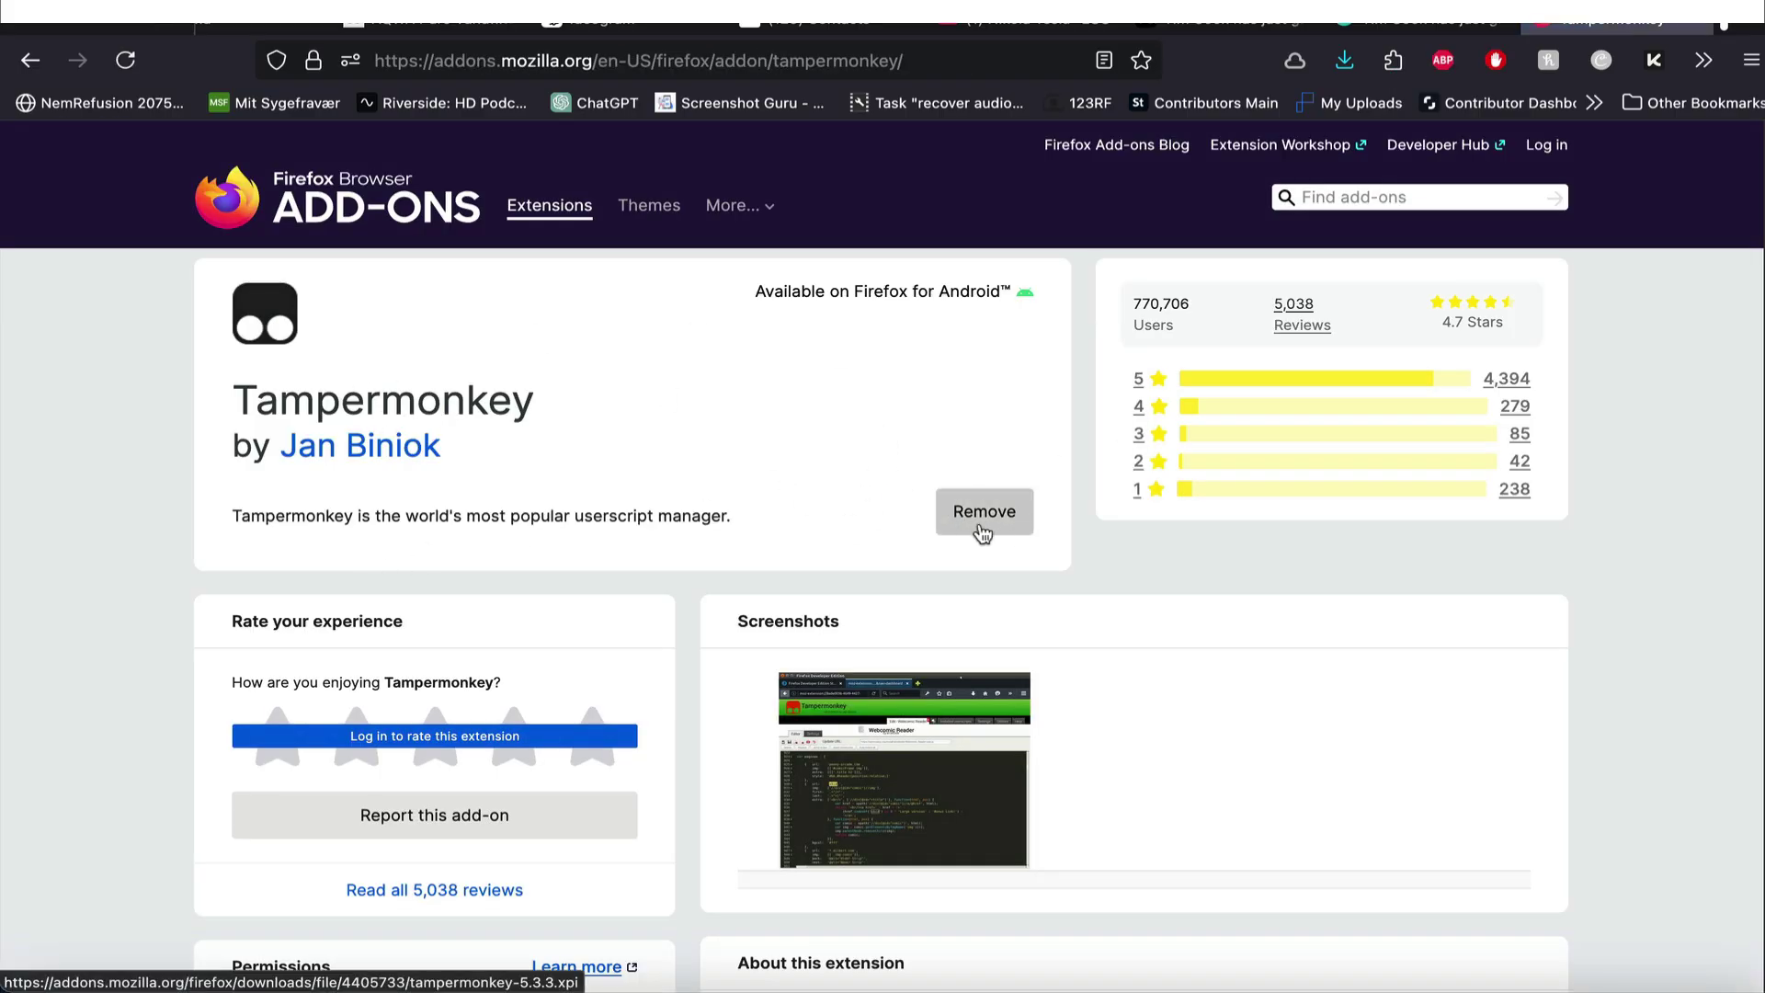
Step: Create a new userscript from Tampermonkey's entry in the Extensions list
{"action": "left_click", "coordinate": [1393, 60]}
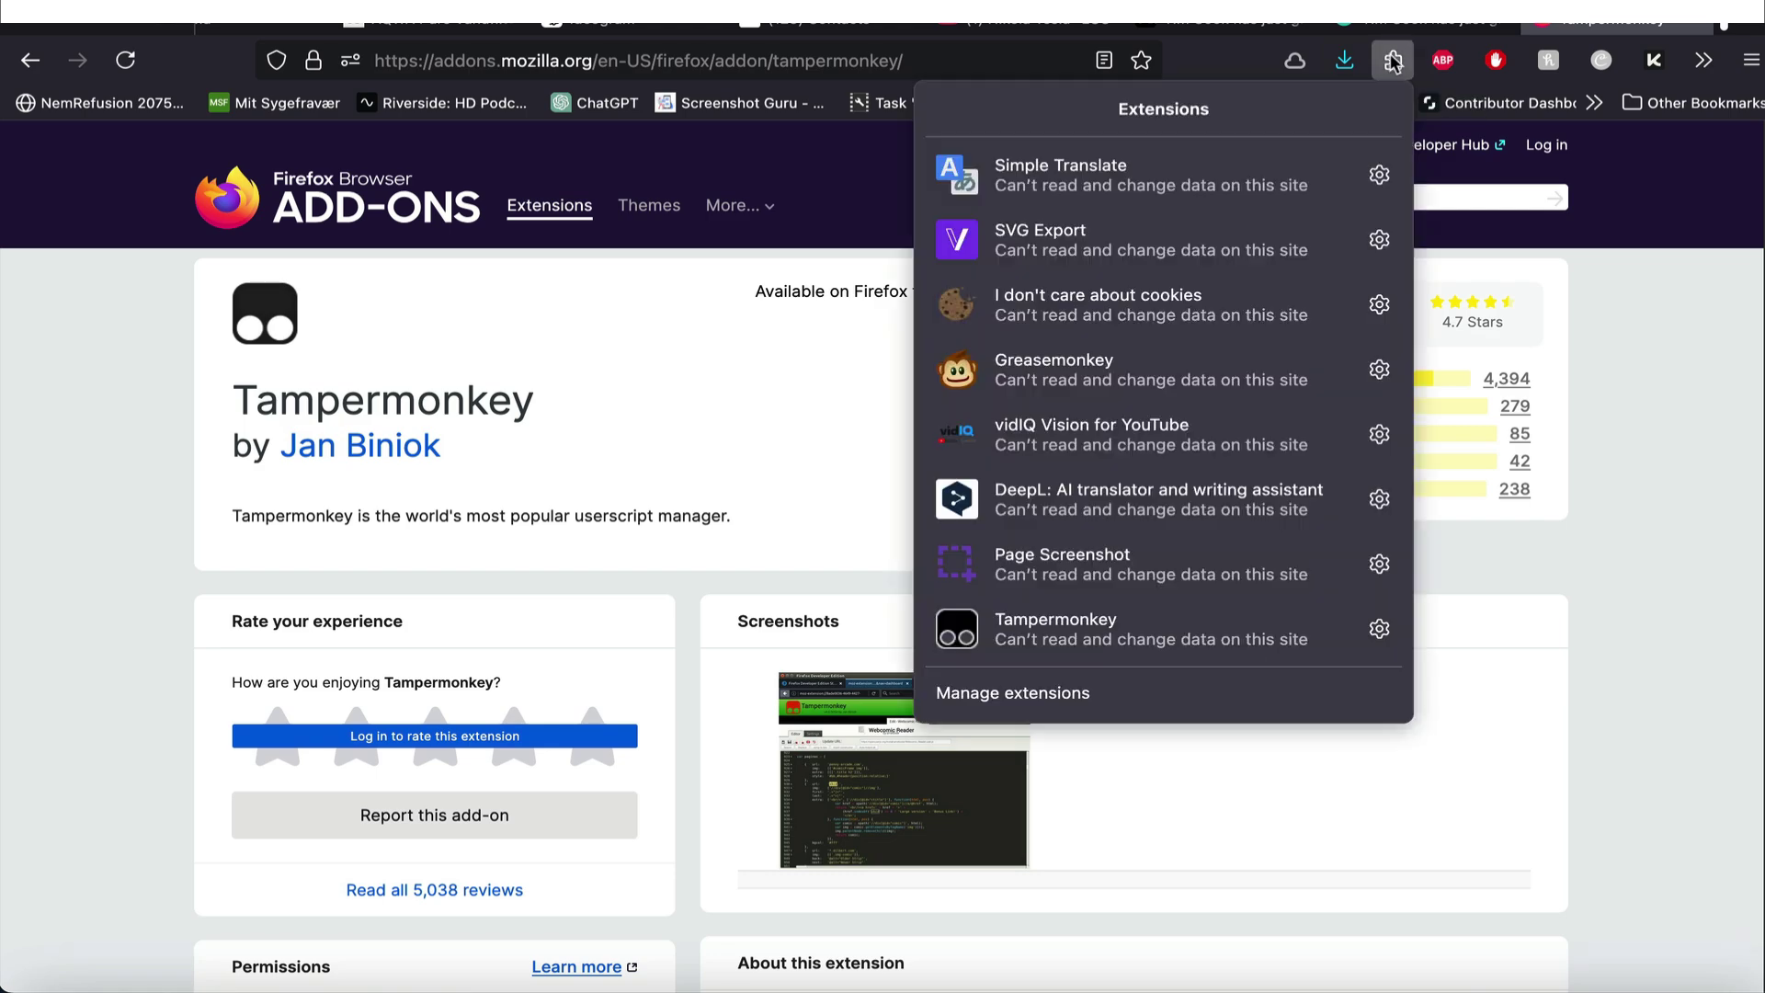
{"action": "left_click", "coordinate": [1044, 643]}
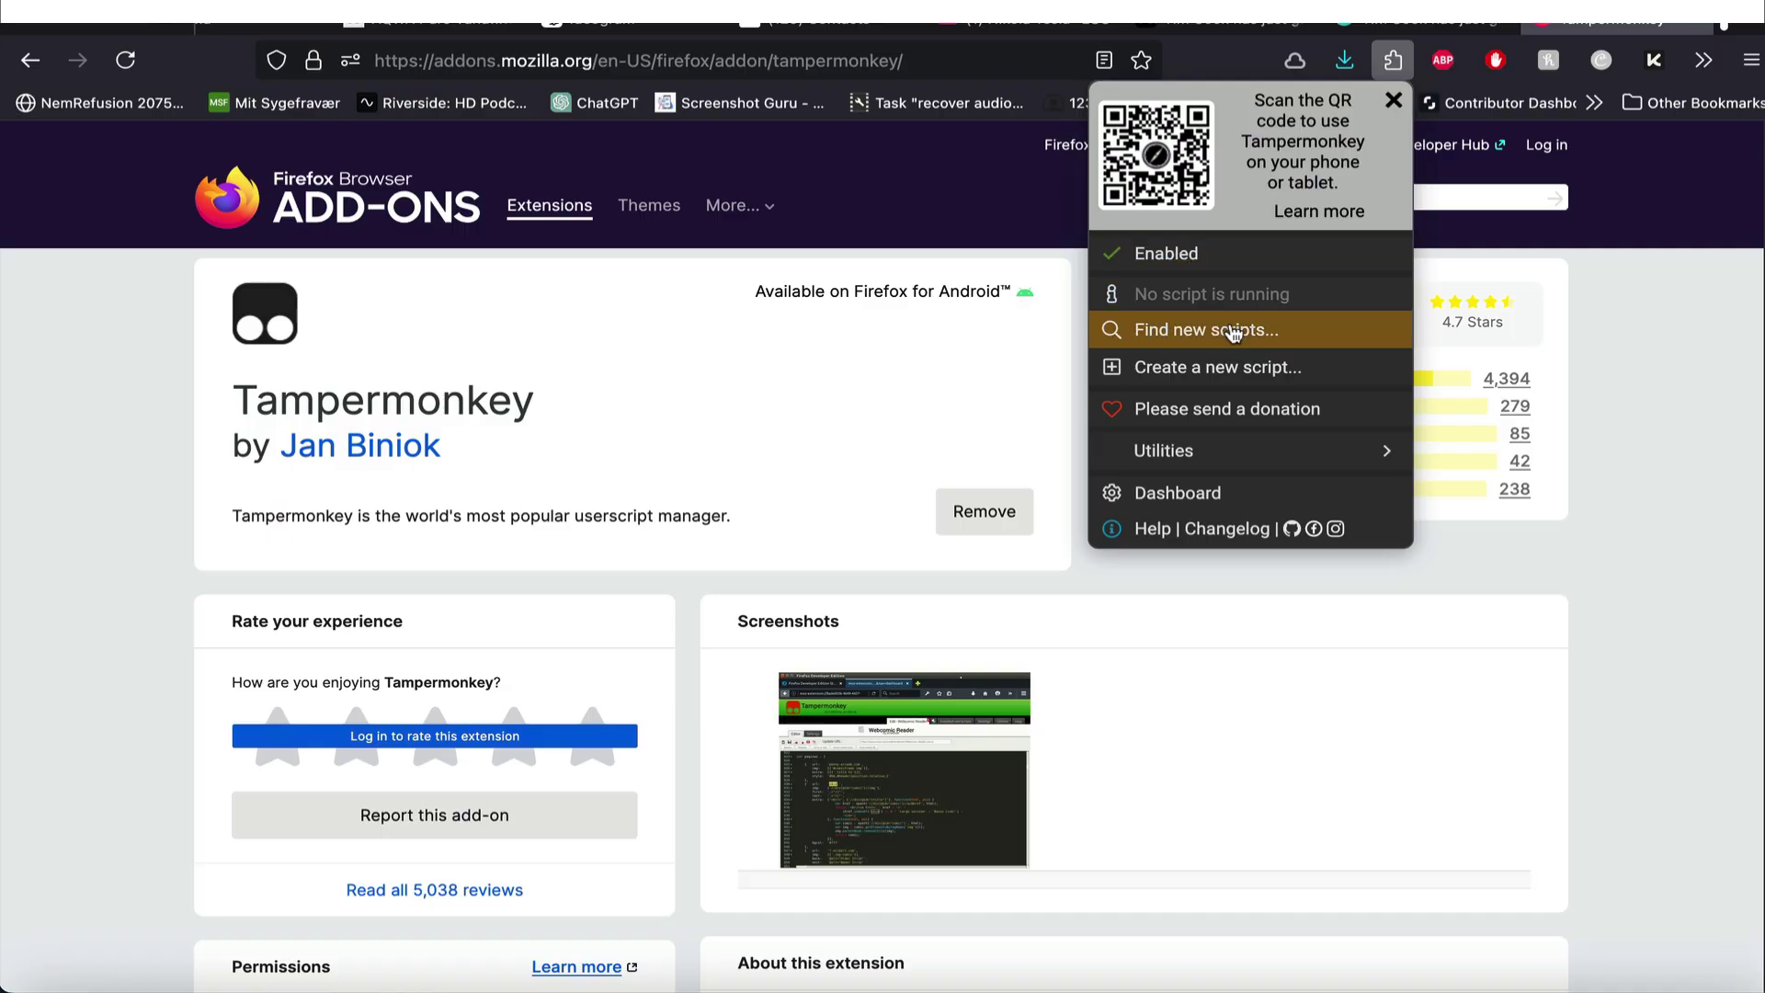
{"action": "left_click", "coordinate": [1213, 367]}
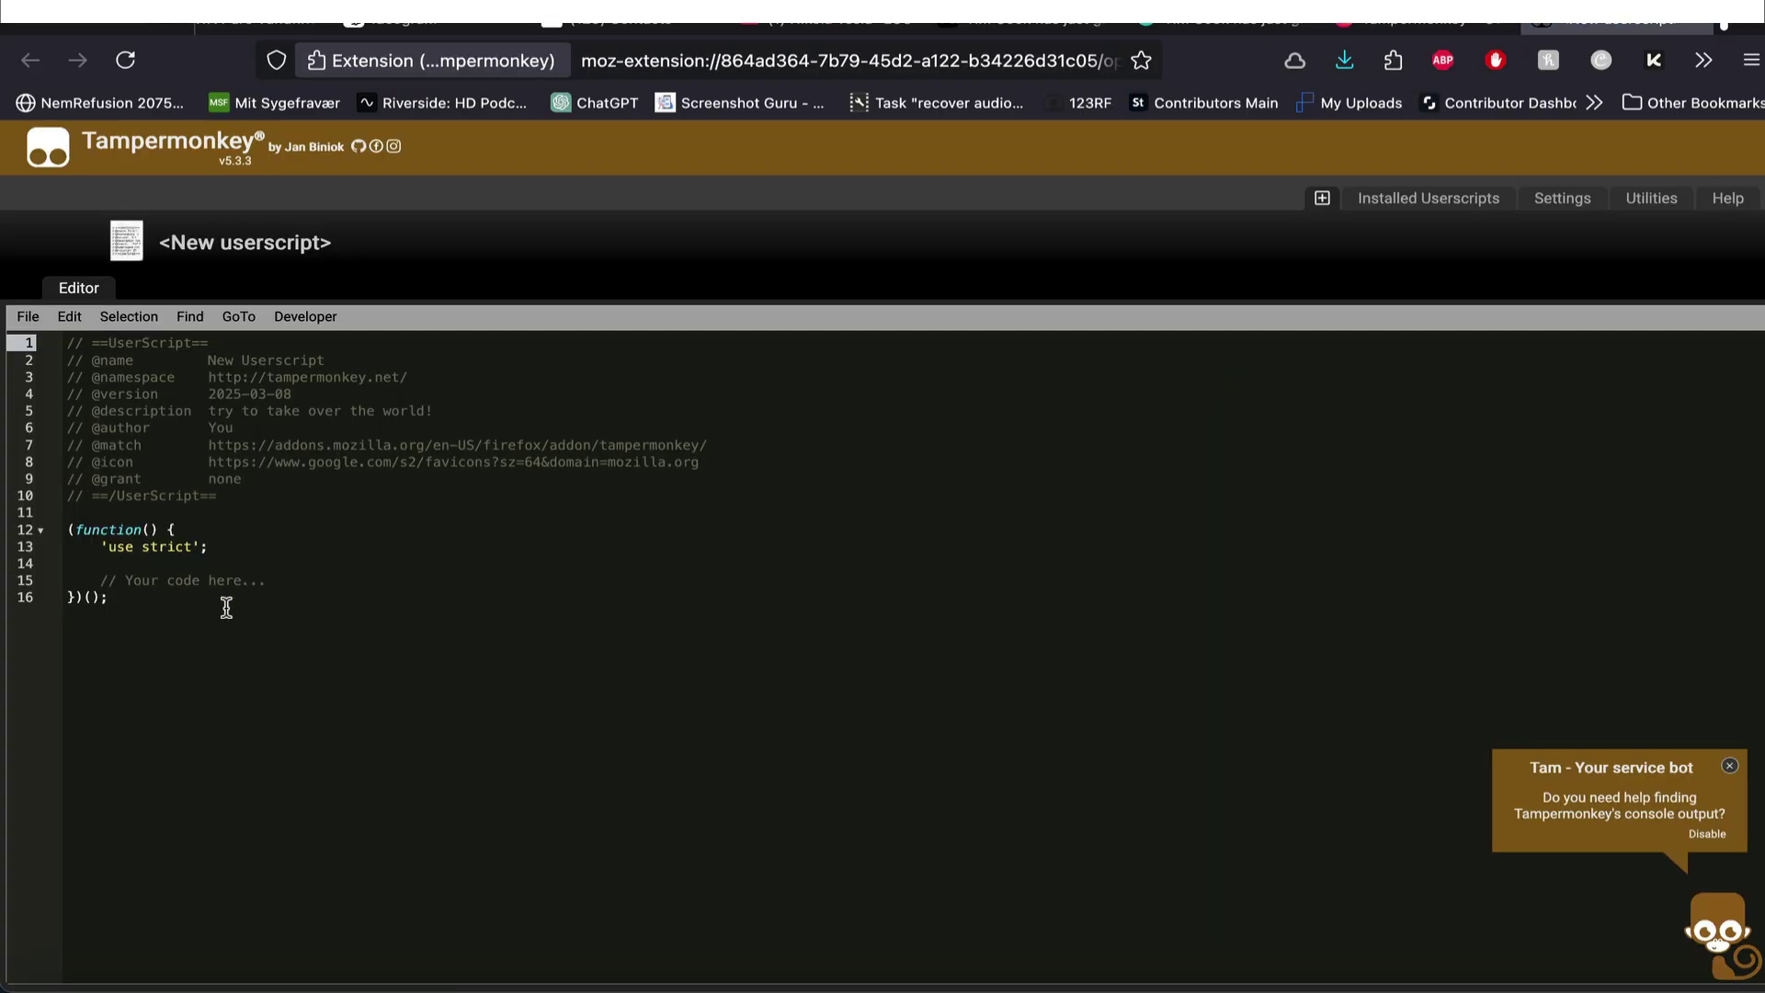
Step: Look up the copied Medium → Freedium userscript in the clipboard history, without pasting it
{"action": "key", "text": "alt+space"}
{"action": "type", "text": "cli"}
{"action": "key", "text": "Return"}
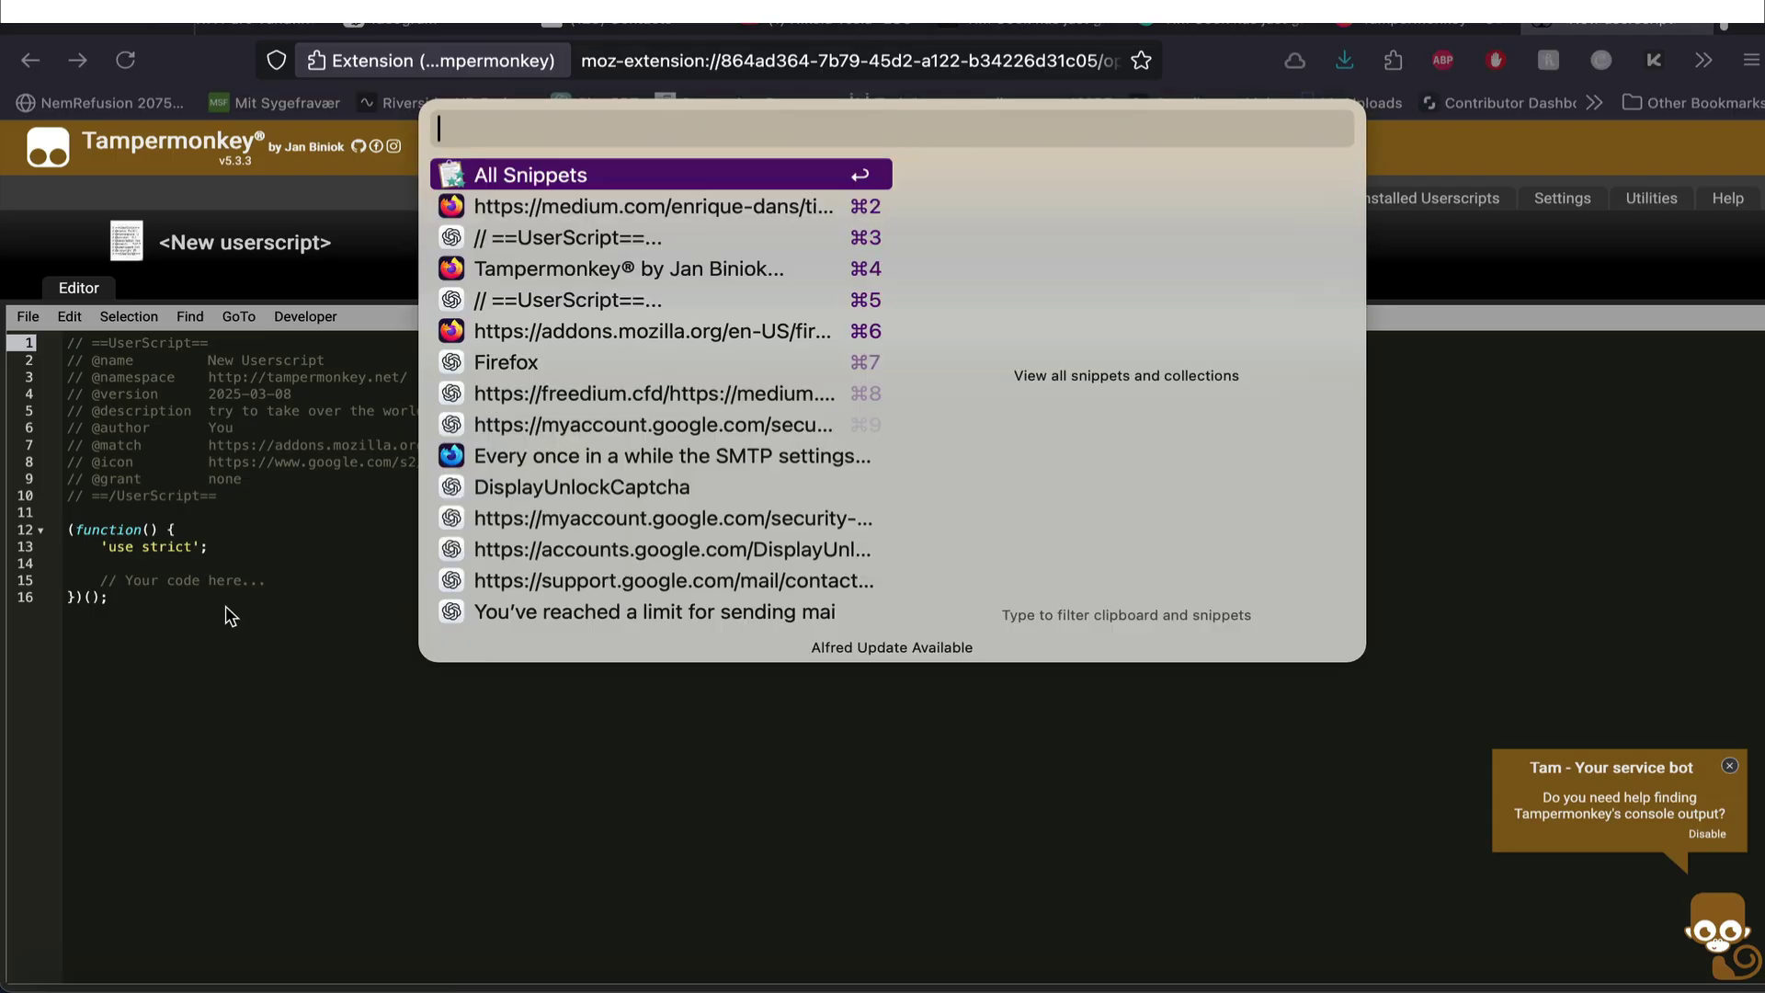
{"action": "key", "text": "Down"}
{"action": "key", "text": "Down"}
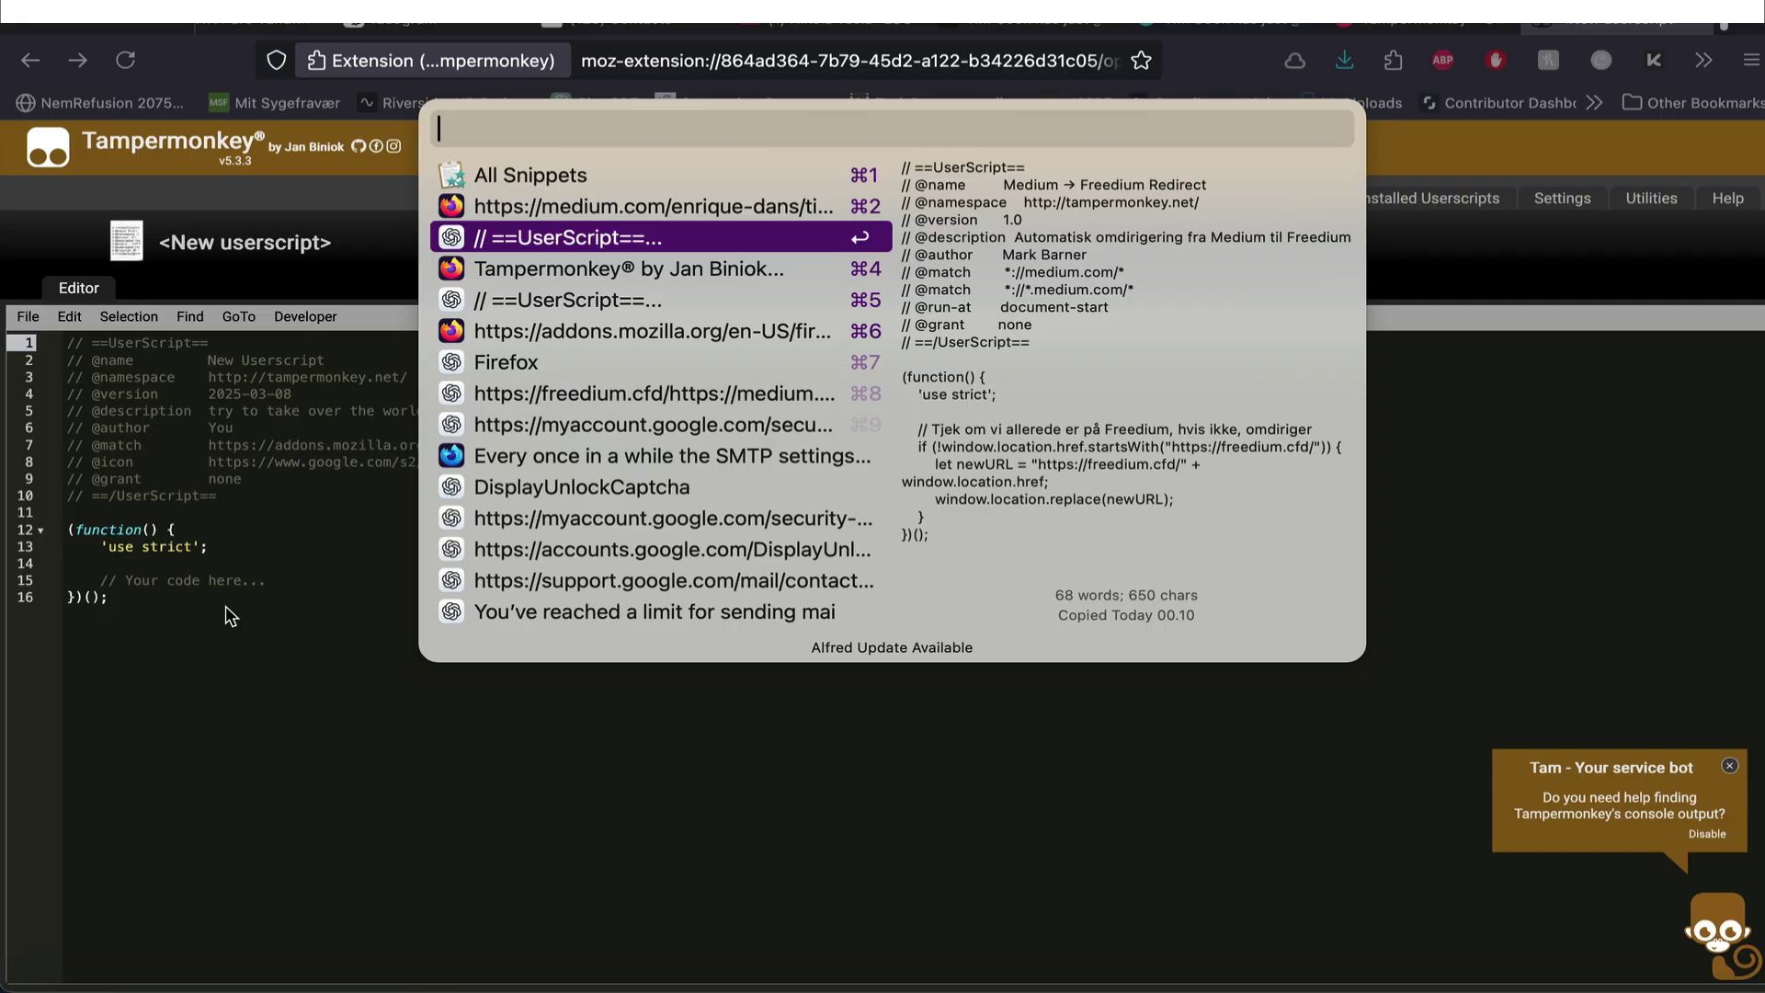
{"action": "key", "text": "Escape"}
Step: Replace the template code with the pasted Medium → Freedium redirect script
{"action": "left_click", "coordinate": [325, 510]}
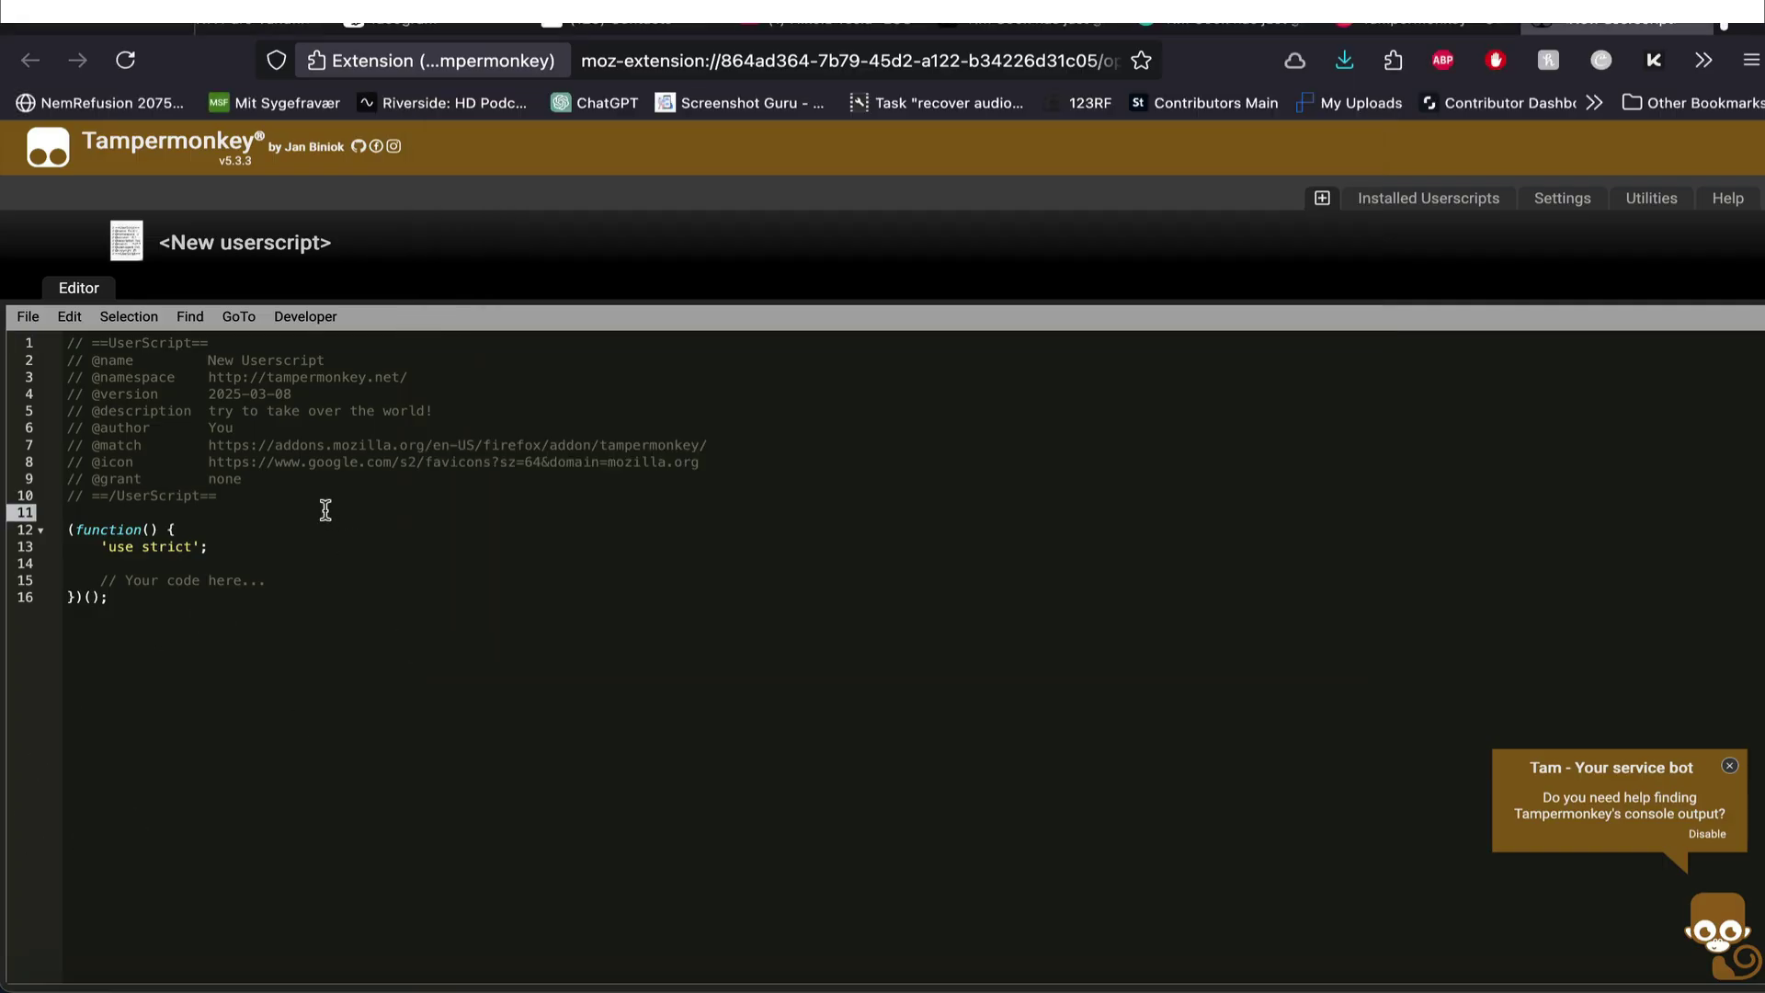
{"action": "key", "text": "super+a"}
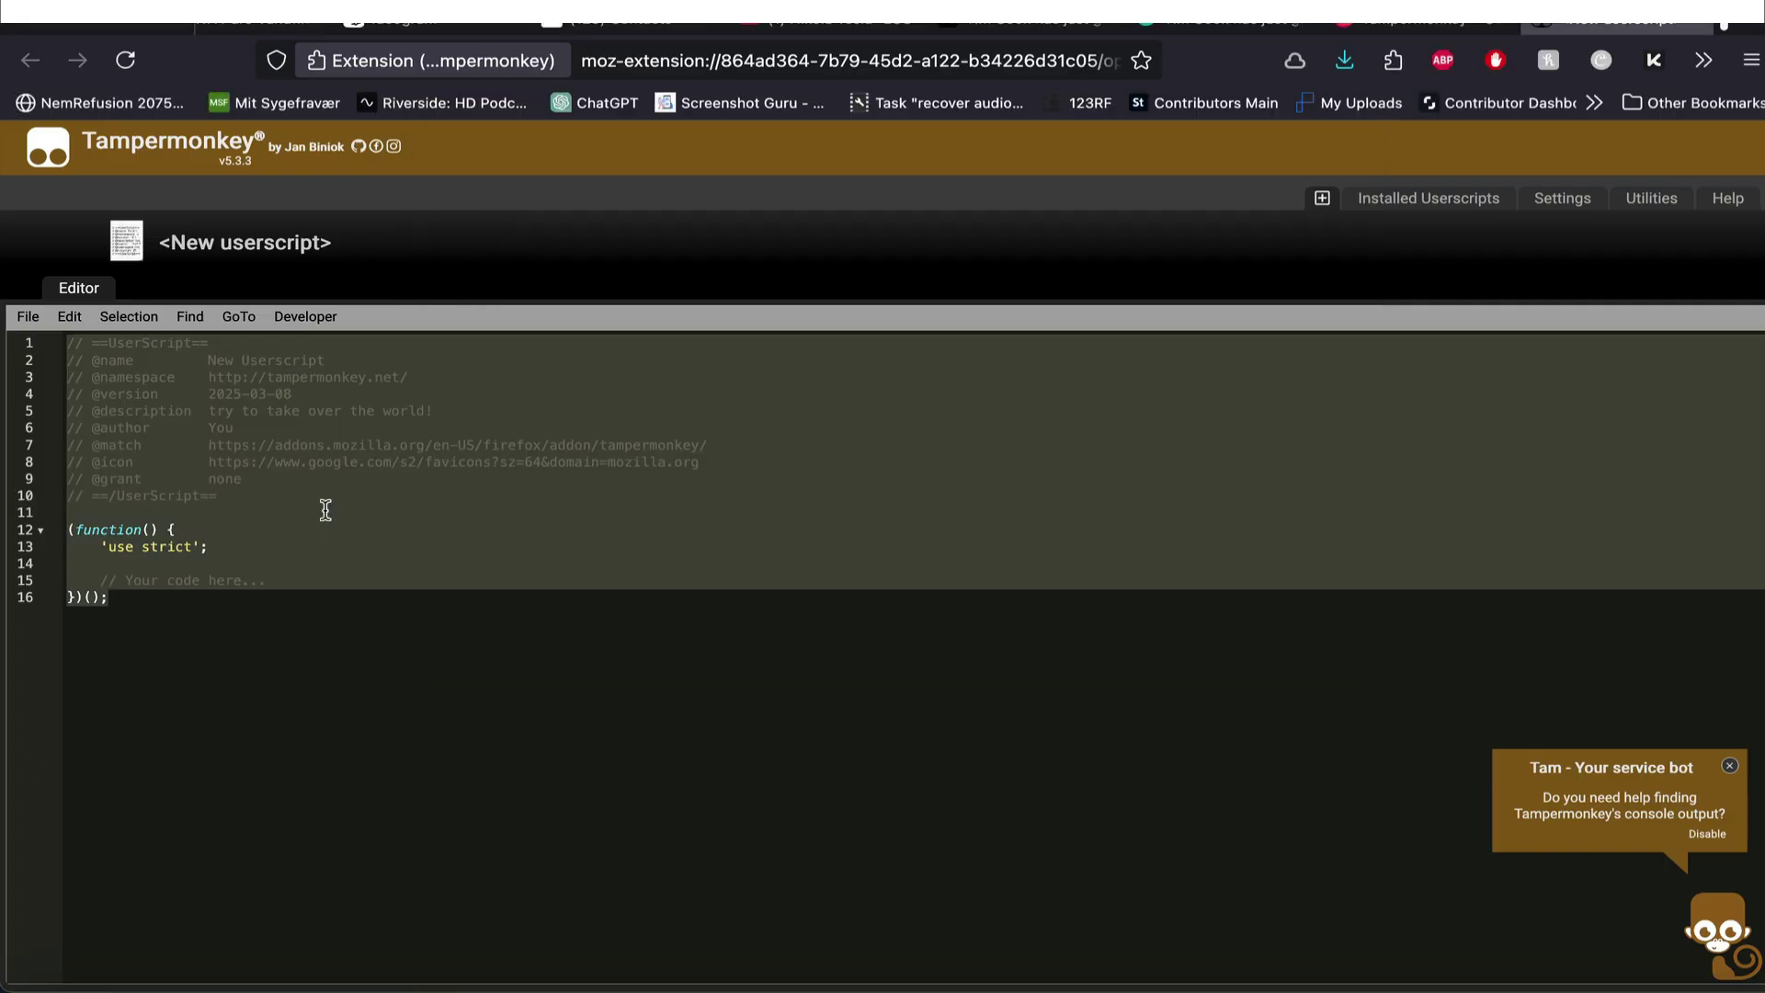
{"action": "key", "text": "BackSpace"}
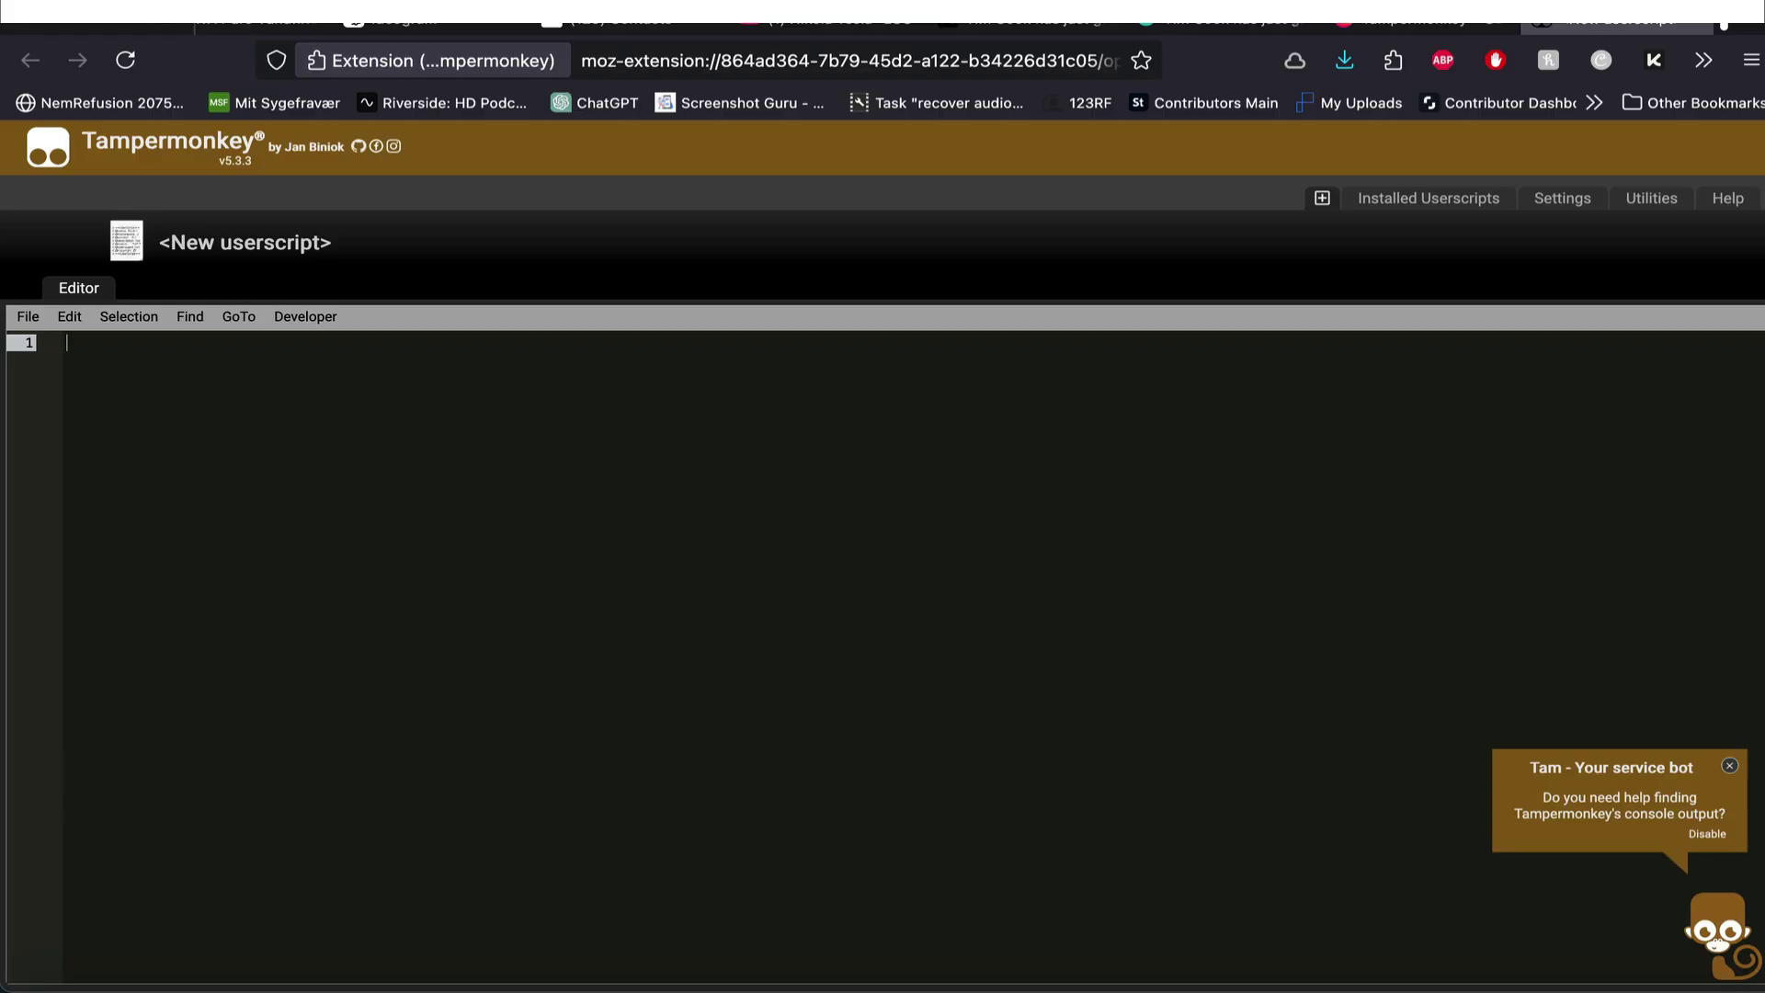
{"action": "type", "text": "// ==UserScript== // @name         Medium → Freedium Redirect // @namespace    http://tampermonkey.net/ // @version      1.0 // @description  Automatisk omdirigering fra Medium til Freedium // @author       Mark Barner // @match        *://medium.com/* // @match        *://*.medium.com/* // @run-at       document-start // @grant        none // ==/UserScript==  (function() {     'use strict';      // Tjek om vi allerede er på Freedium, hvis ikke, omdiriger     if (!window.location.href.startsWith(\"https://freedium.cfd/\")) {         let newURL = \"https://freedium.cfd/\" + window.location.href;         window.location.replace(newURL);     } })();"}
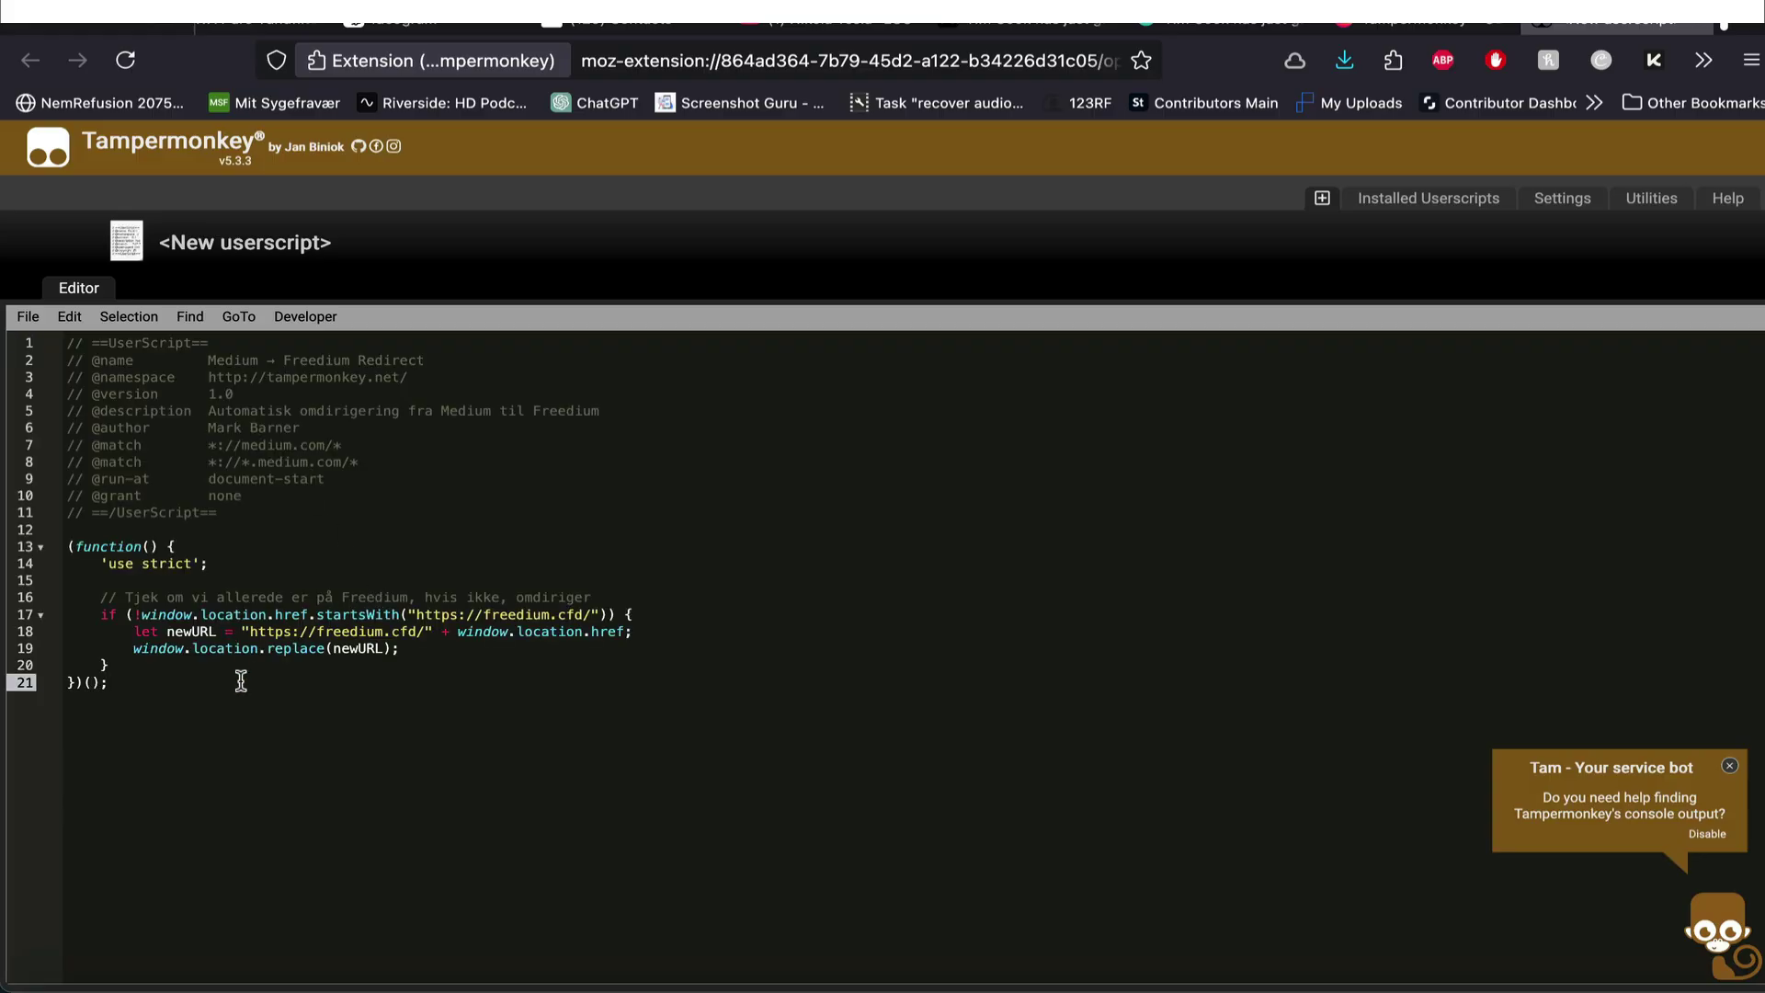
{"action": "left_click_drag", "start_coordinate": [233, 688], "coordinate": [46, 364]}
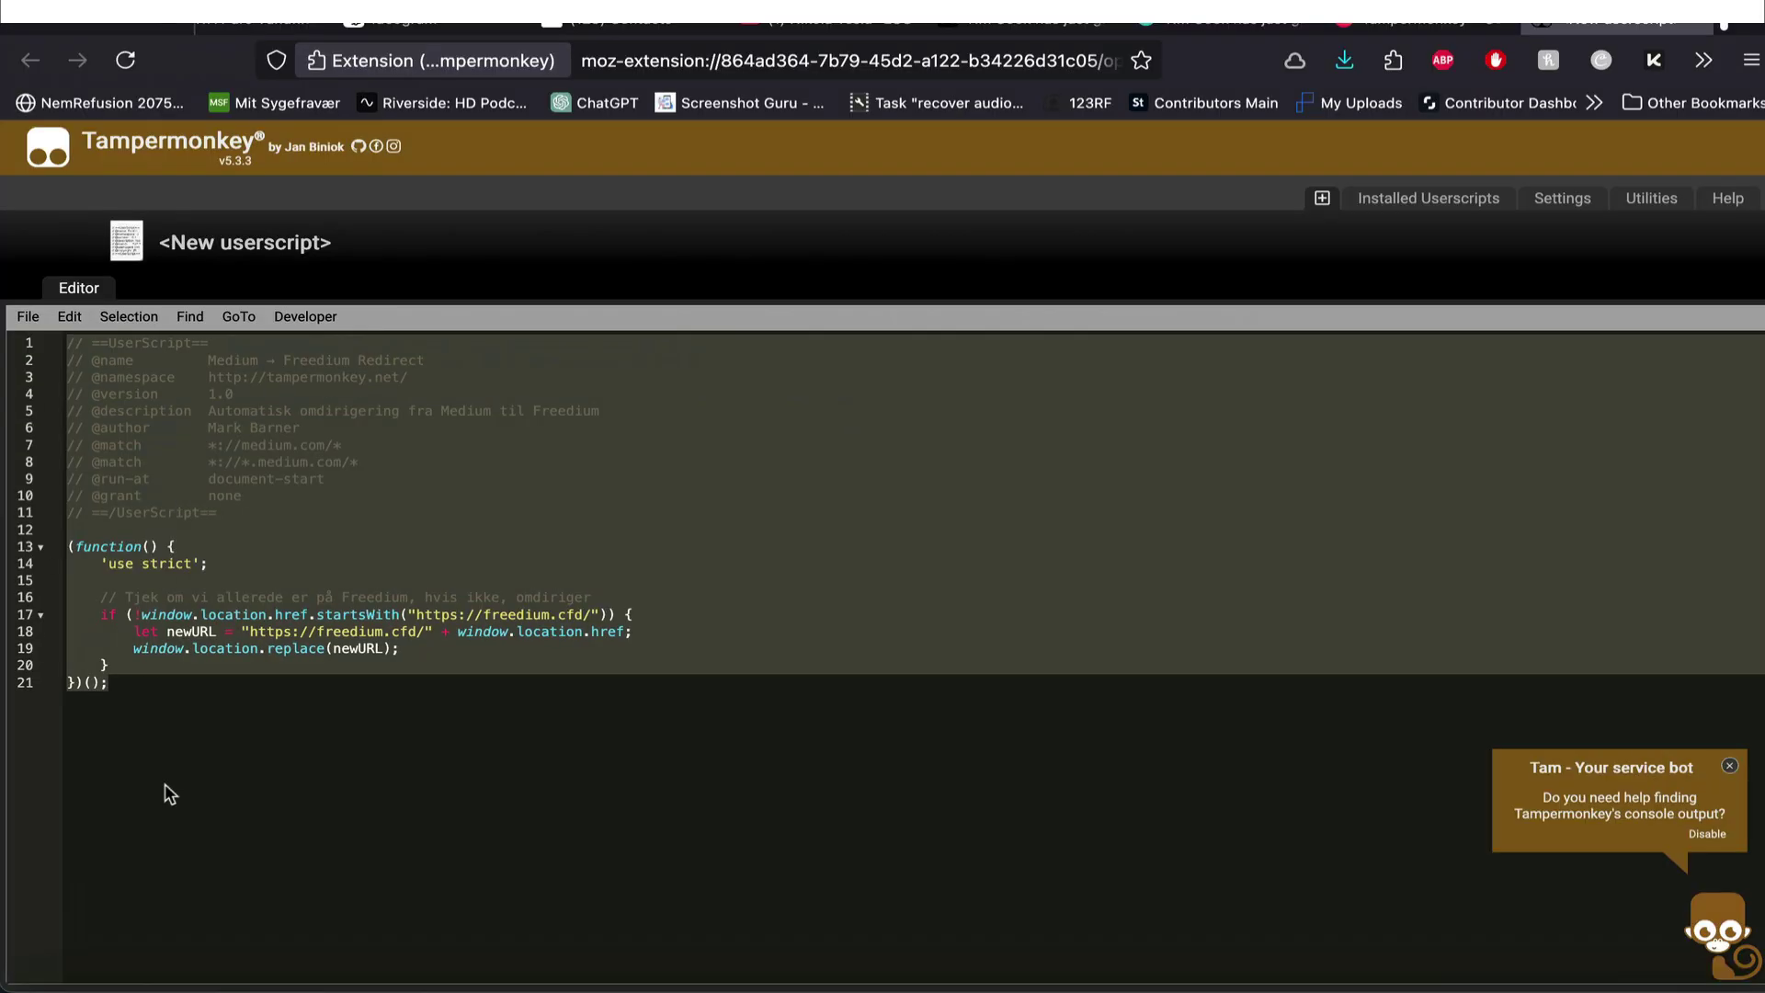
{"action": "scroll", "coordinate": [164, 783], "scroll_direction": "up", "scroll_amount": 5}
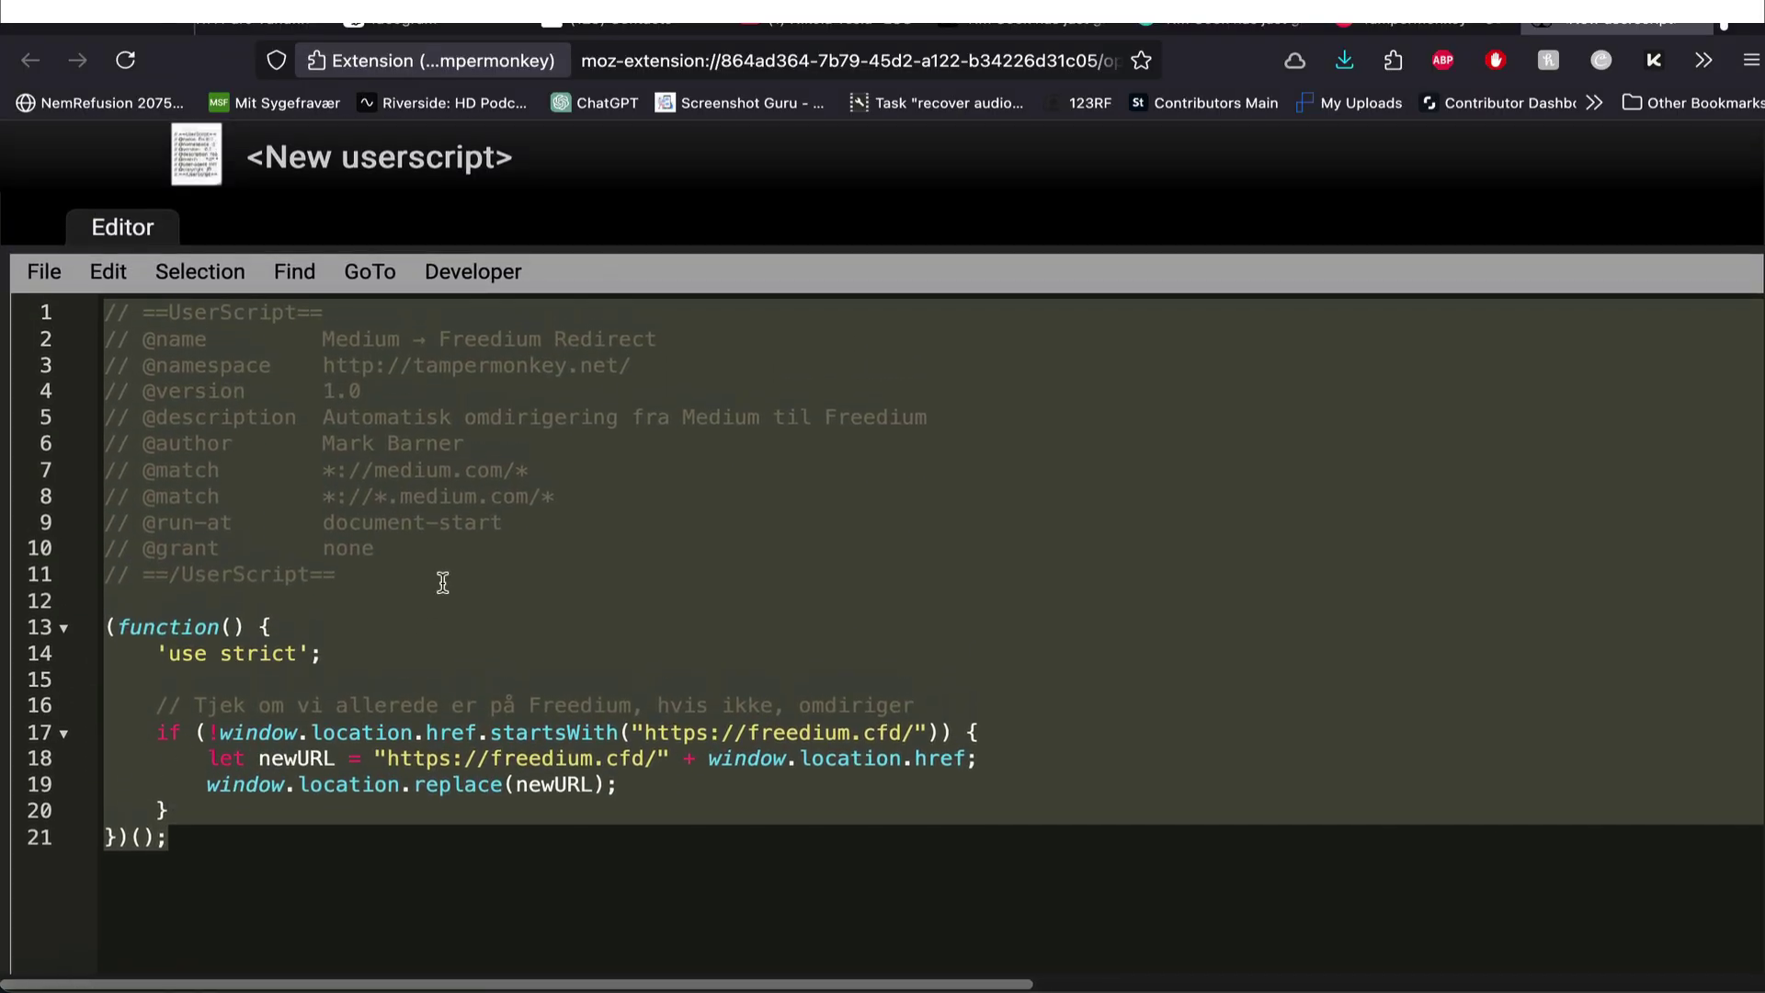
{"action": "scroll", "coordinate": [504, 456], "scroll_direction": "down", "scroll_amount": 5}
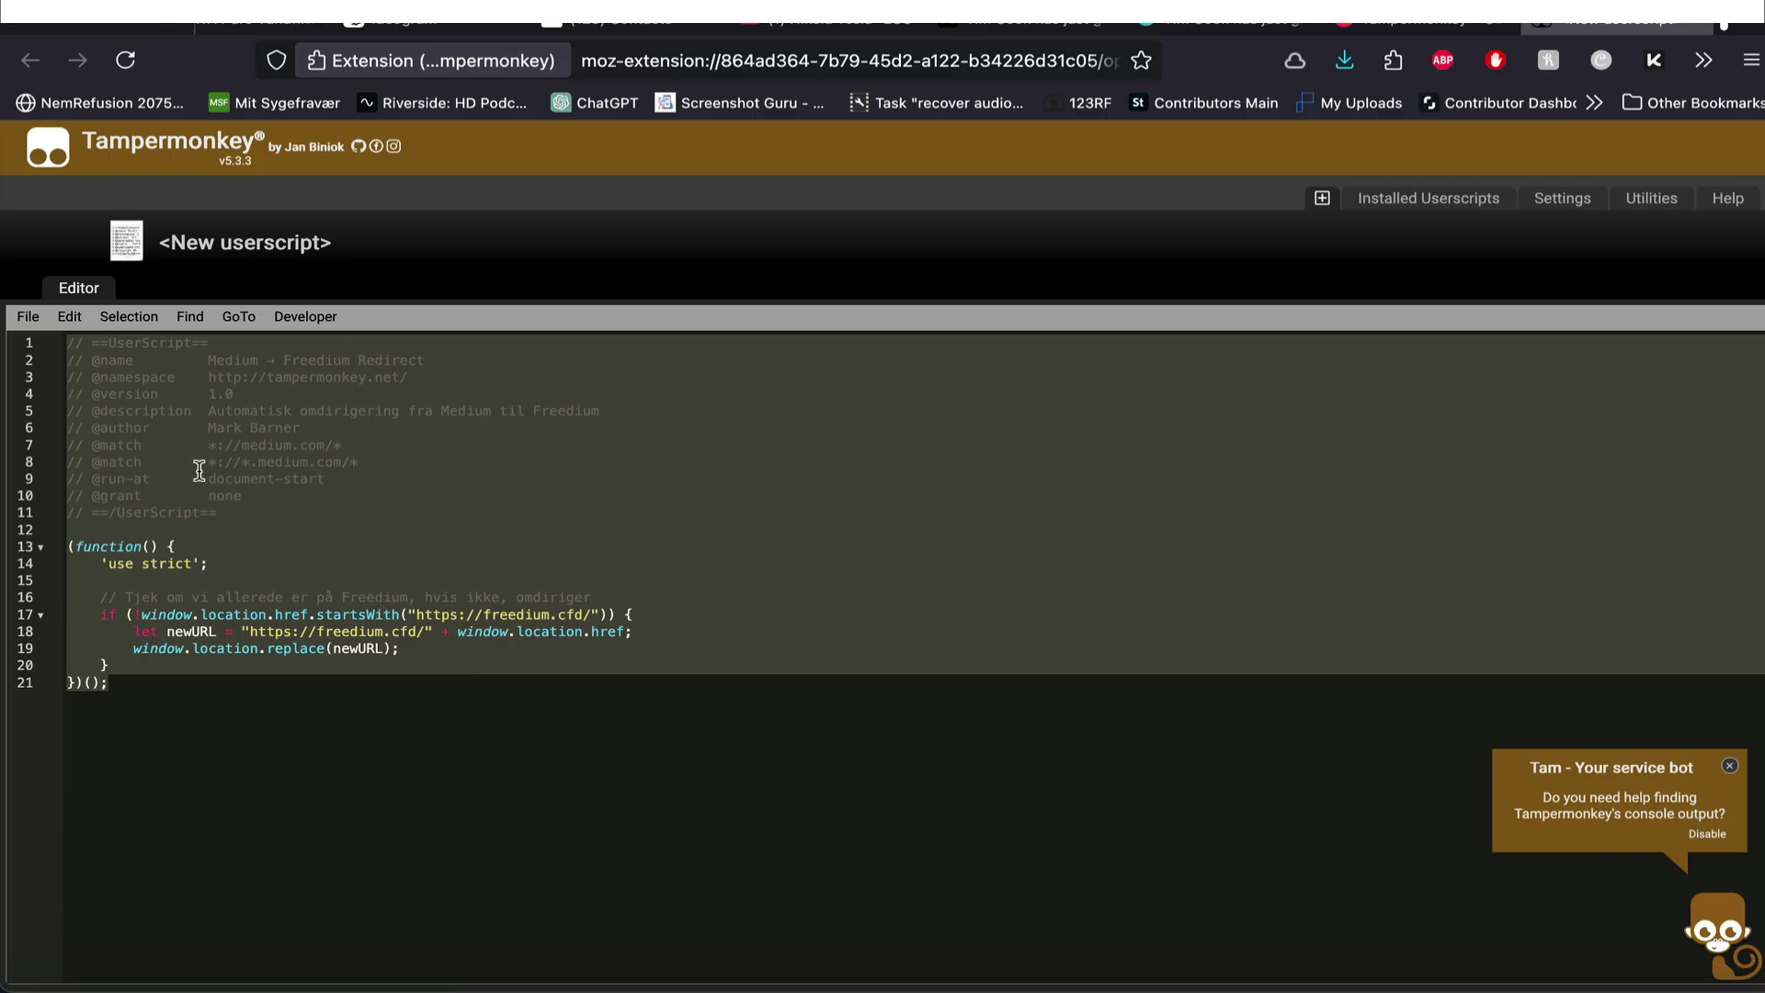
{"action": "left_click", "coordinate": [152, 683]}
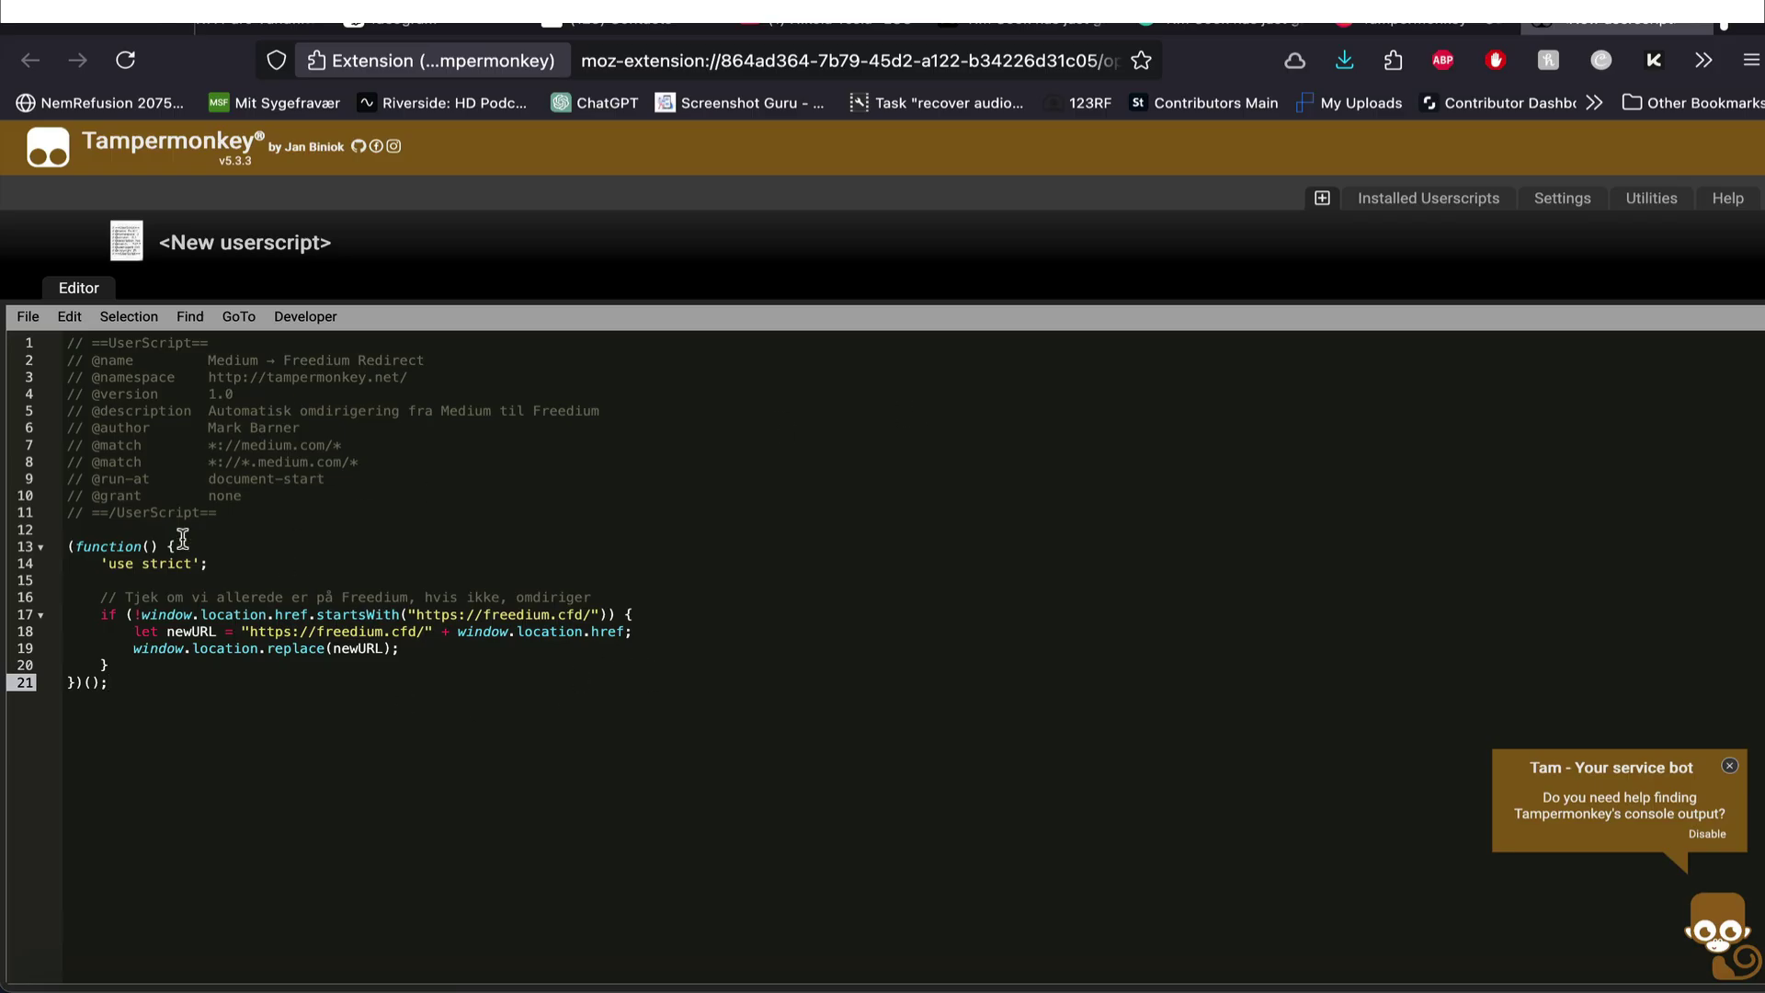
Step: Paste the redirect script over the fresh template again, then close the editor via File > Close
{"action": "key", "text": "super+w"}
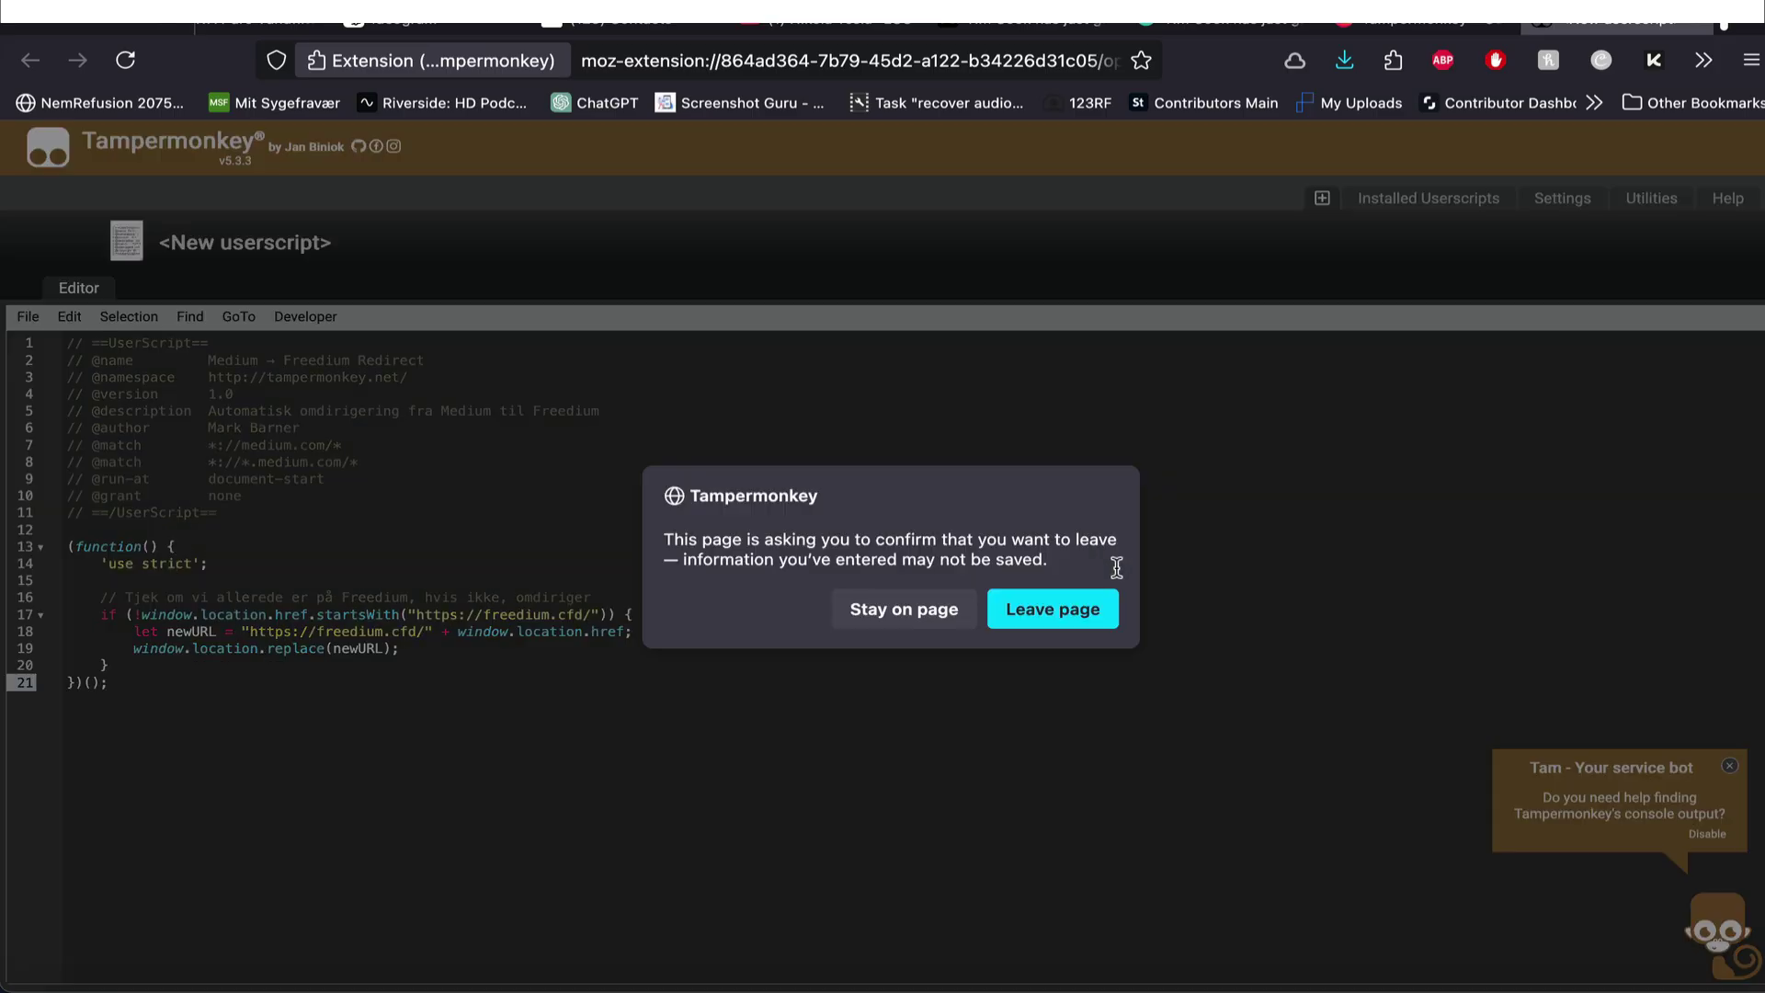
{"action": "left_click", "coordinate": [1040, 612]}
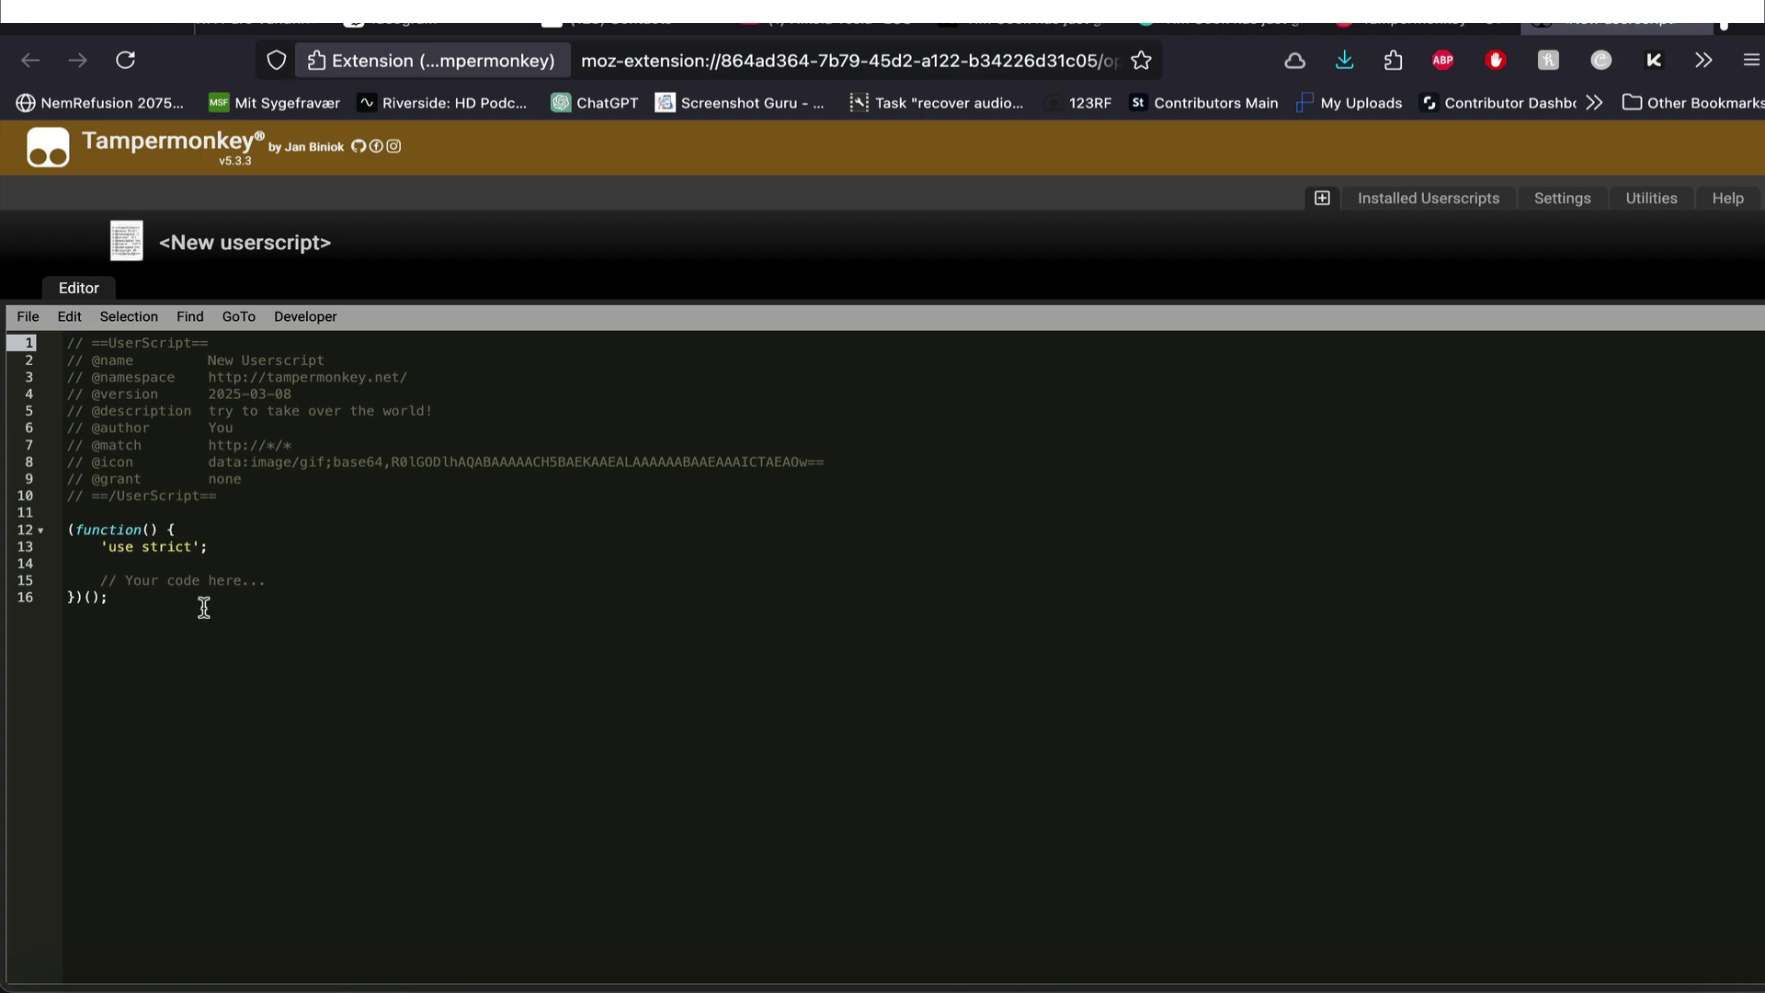
{"action": "key", "text": "super+a"}
{"action": "left_click", "coordinate": [288, 540]}
{"action": "right_click", "coordinate": [290, 538]}
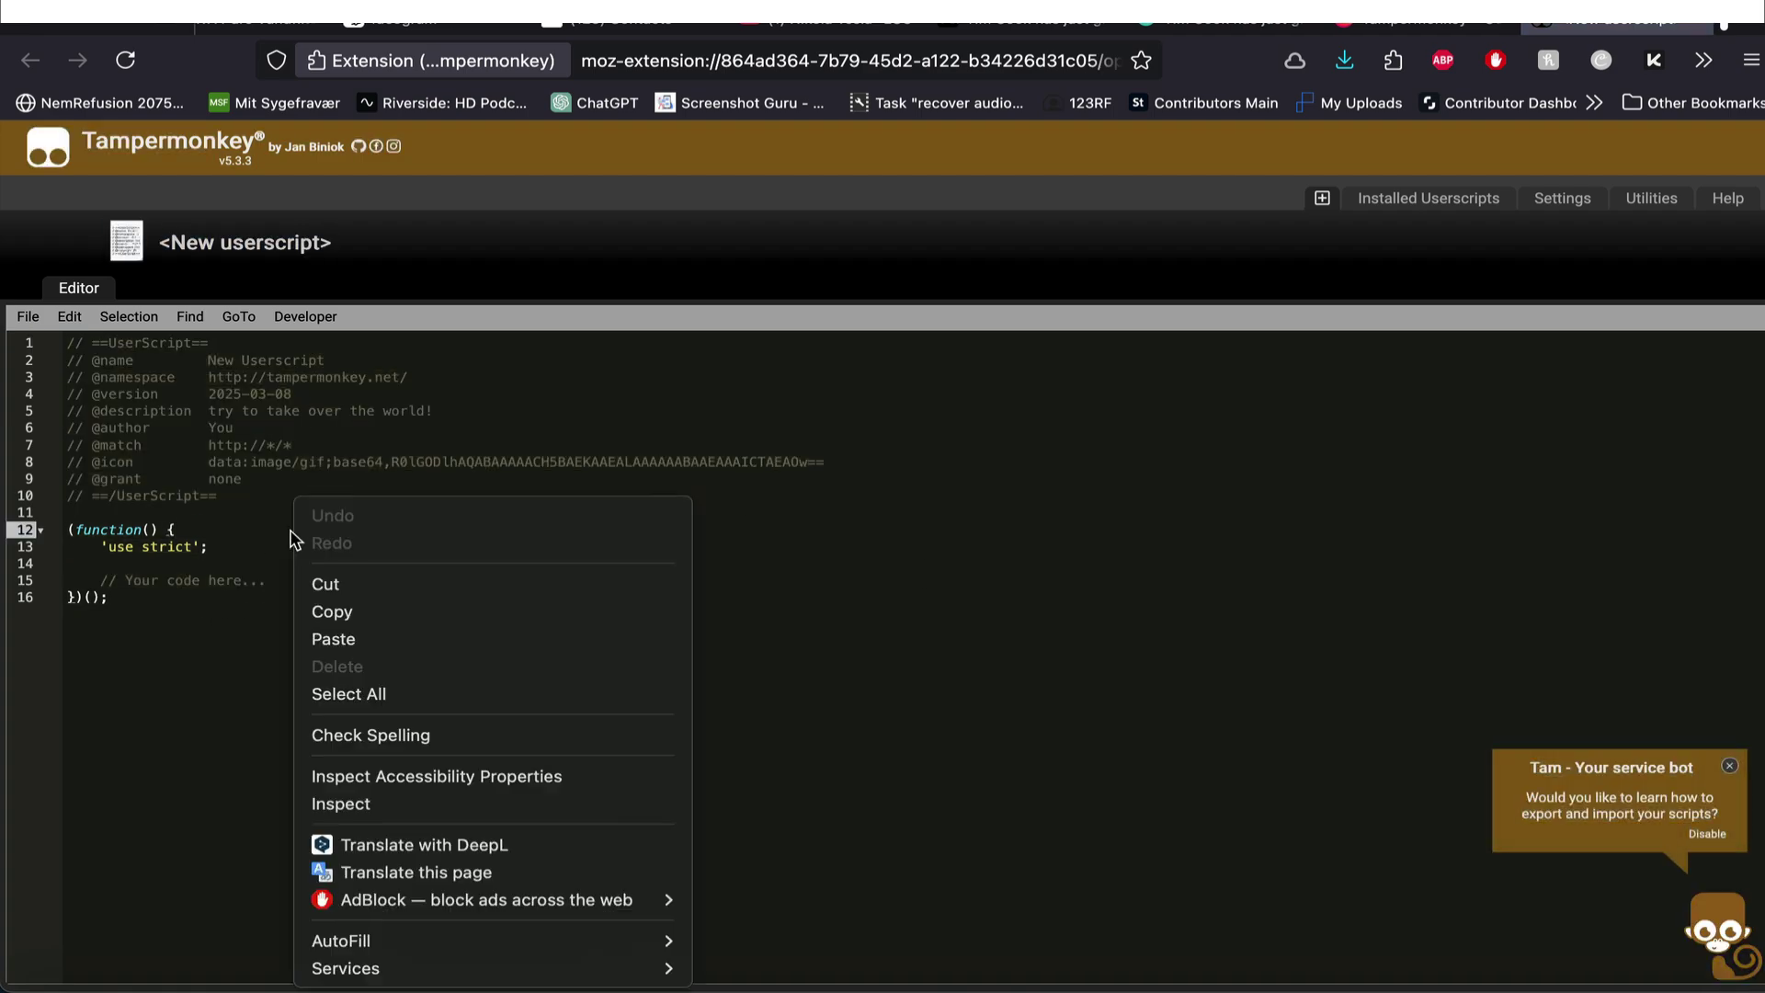
{"action": "left_click", "coordinate": [268, 551]}
{"action": "key", "text": "super+a"}
{"action": "key", "text": "BackSpace"}
{"action": "right_click", "coordinate": [268, 549]}
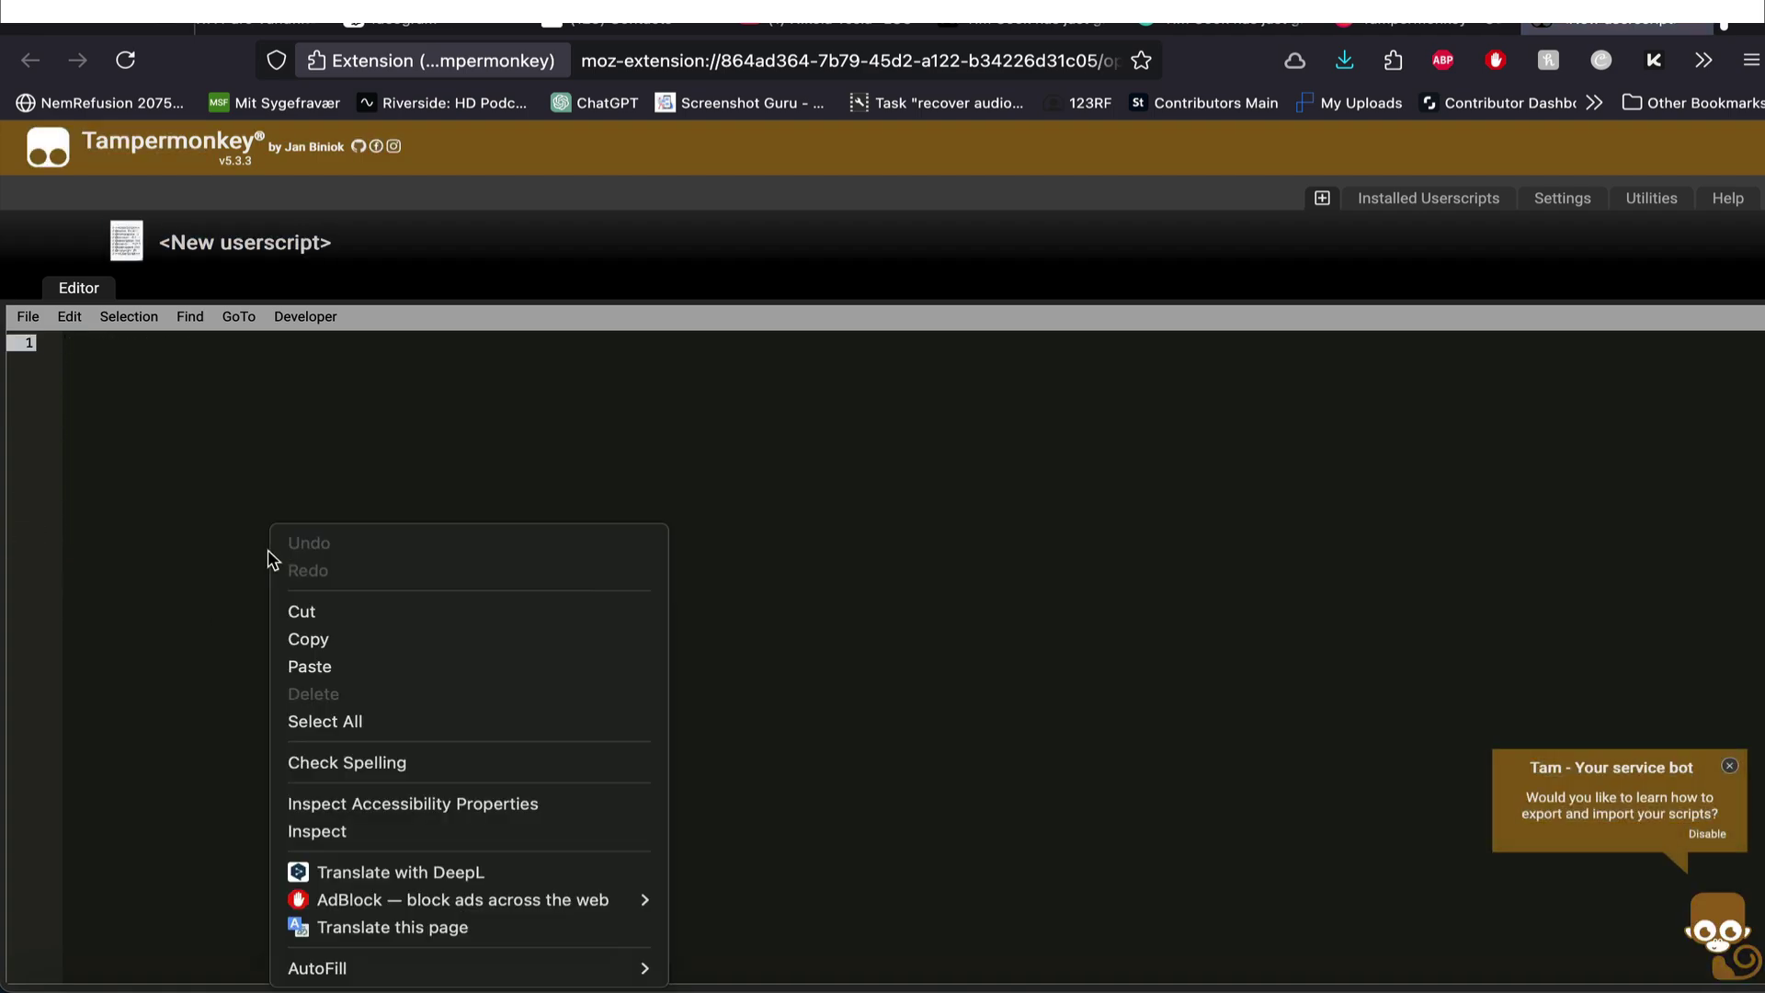
{"action": "left_click", "coordinate": [366, 670]}
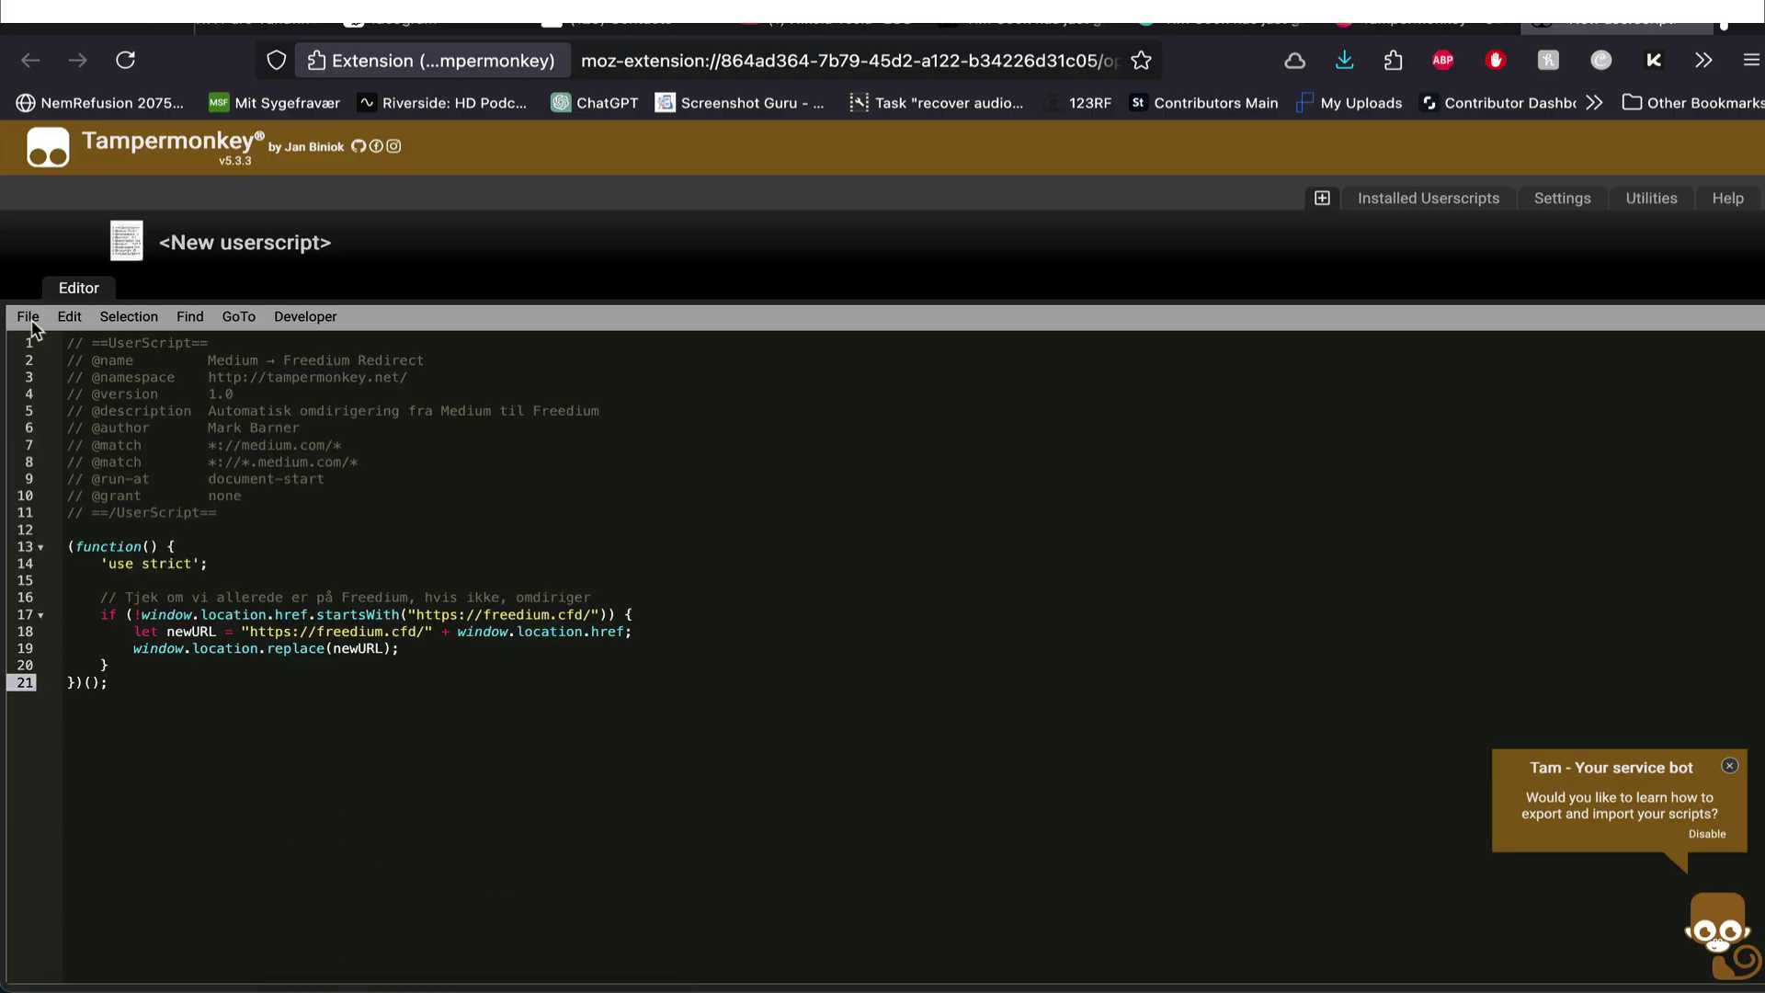
{"action": "left_click", "coordinate": [29, 318]}
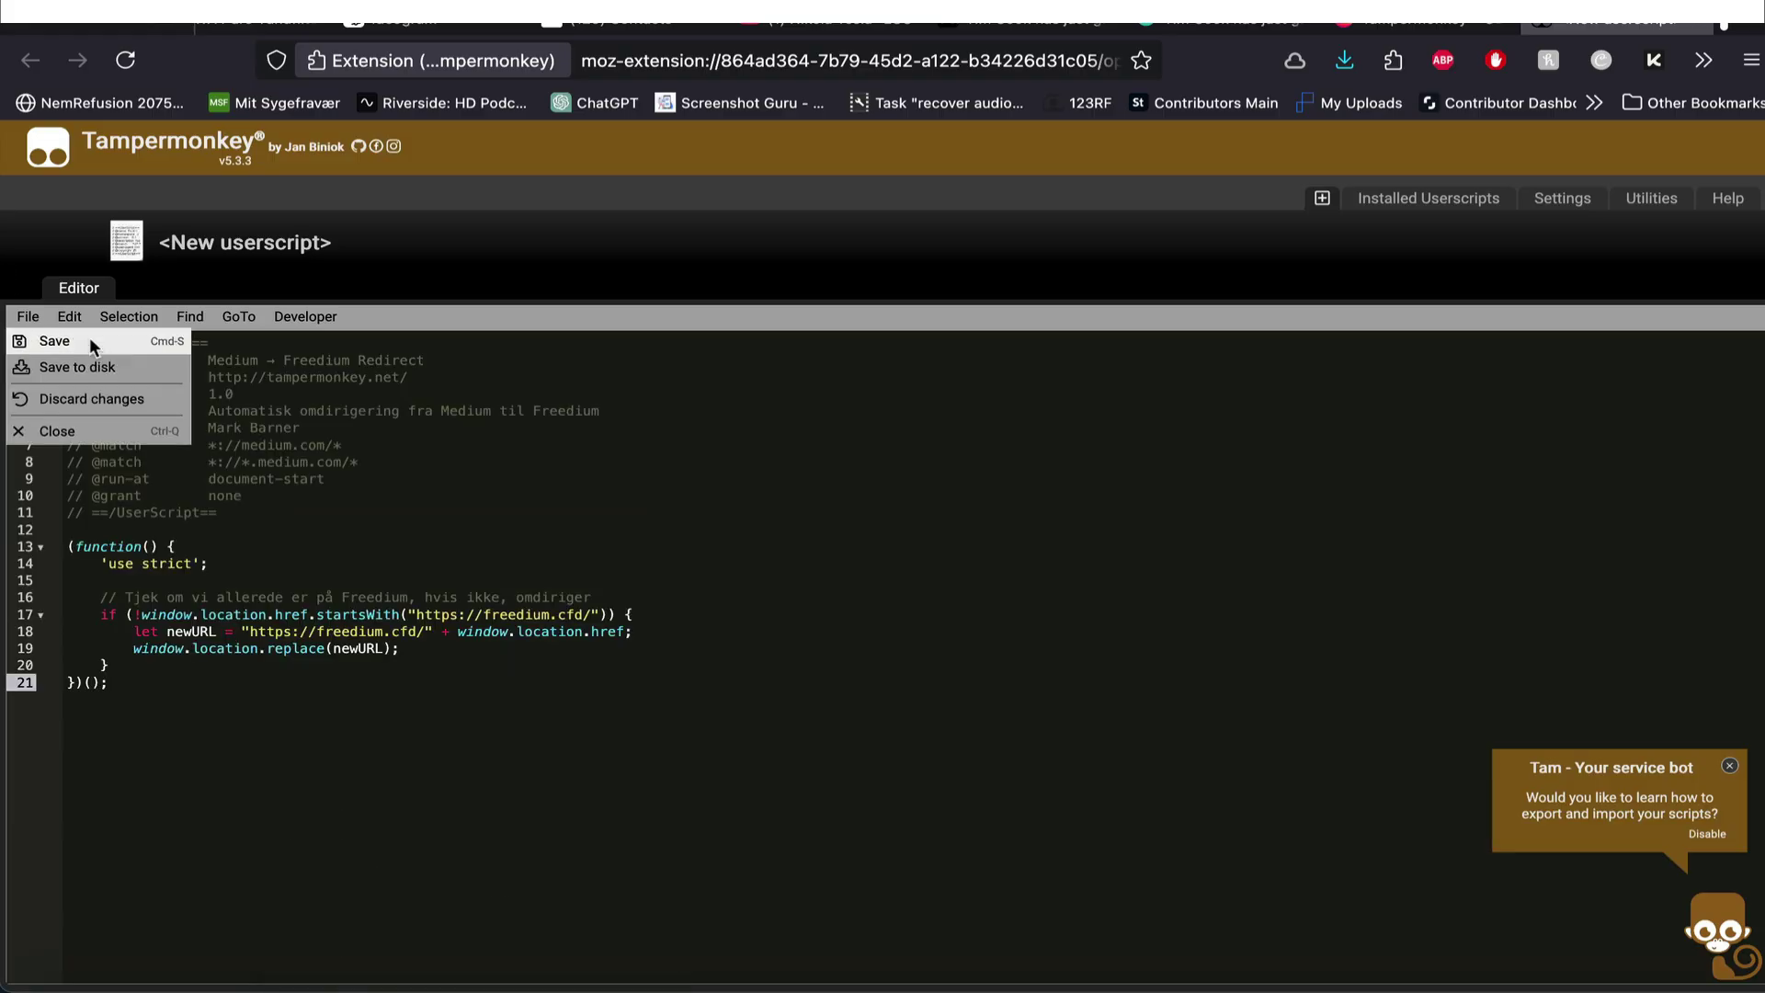
{"action": "left_click", "coordinate": [57, 431]}
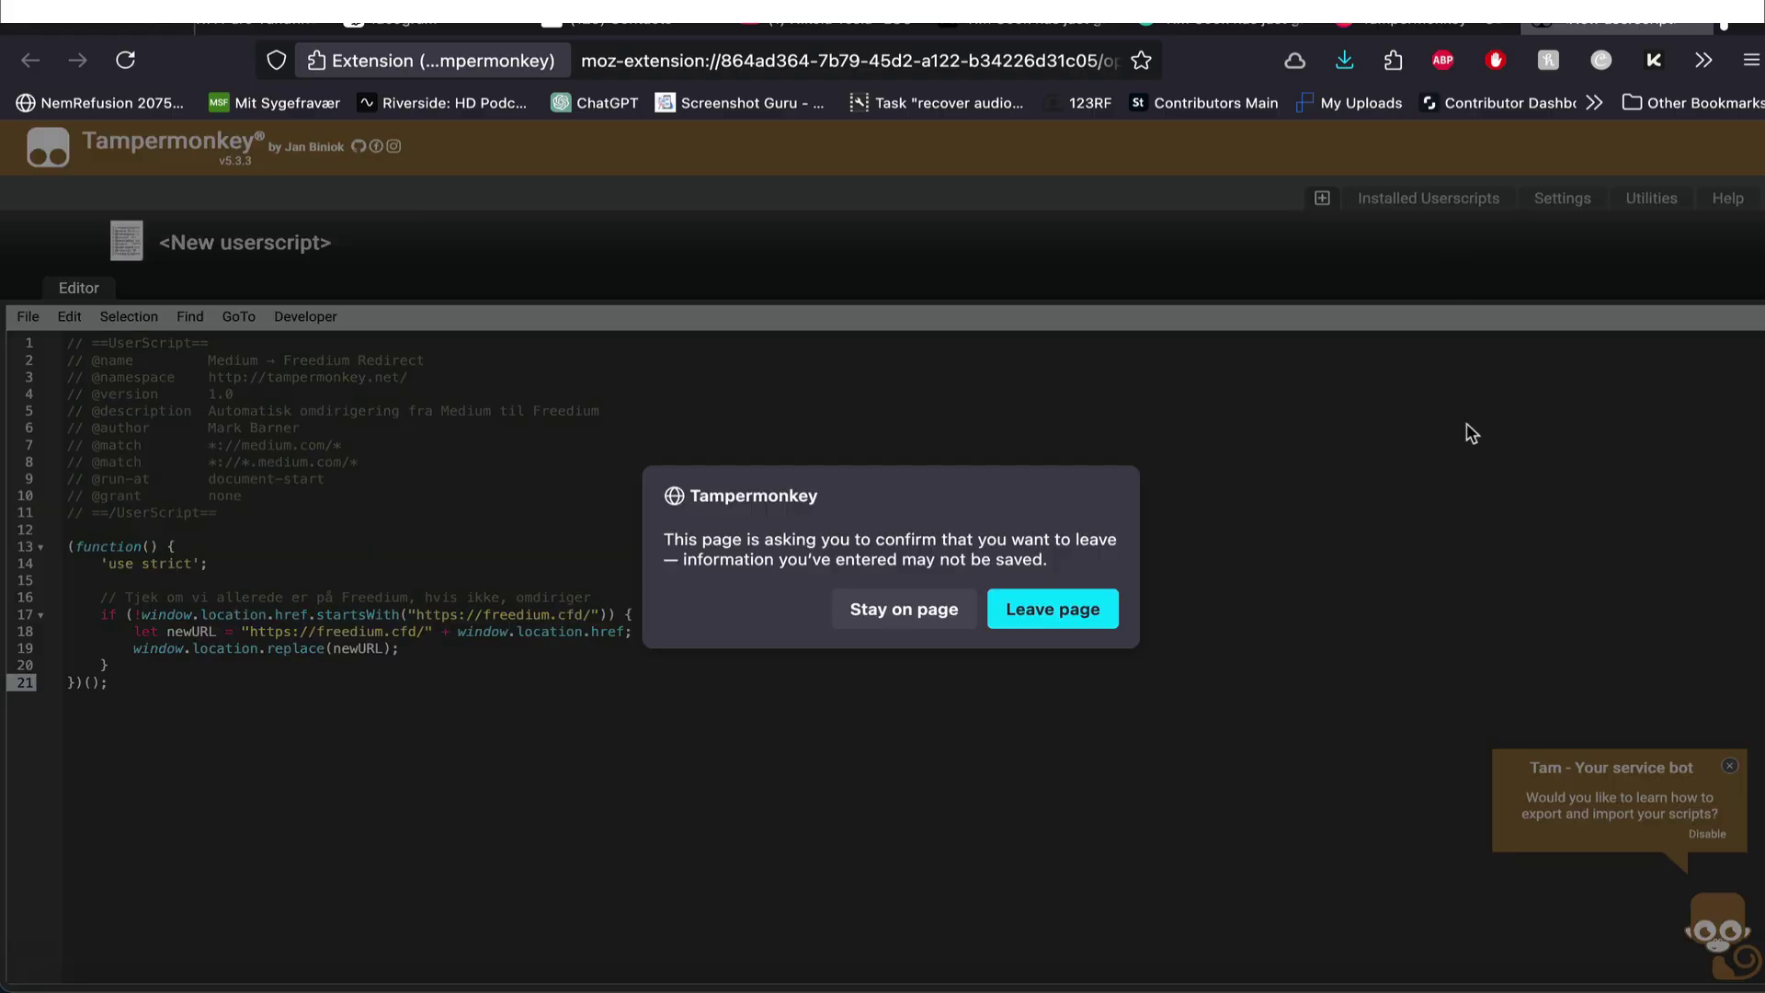
Step: Confirm leaving the editor and check Tampermonkey's menu in the Extensions list
{"action": "left_click", "coordinate": [1067, 611]}
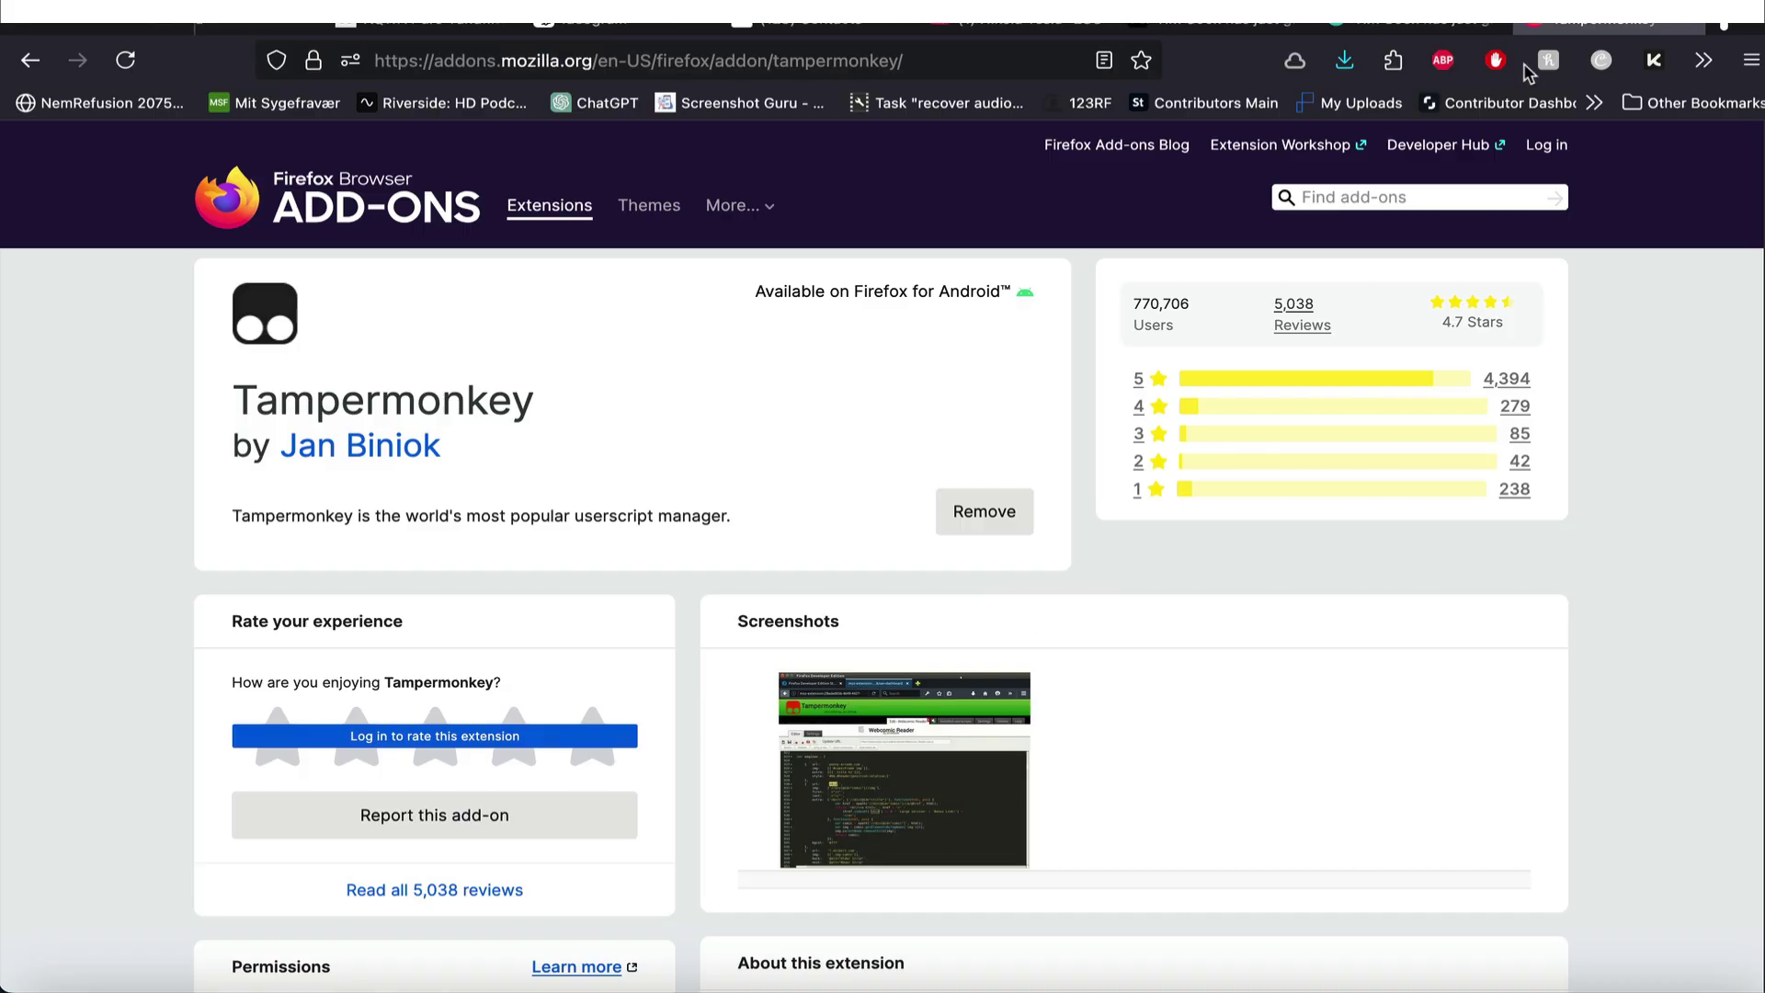
{"action": "left_click", "coordinate": [1392, 60]}
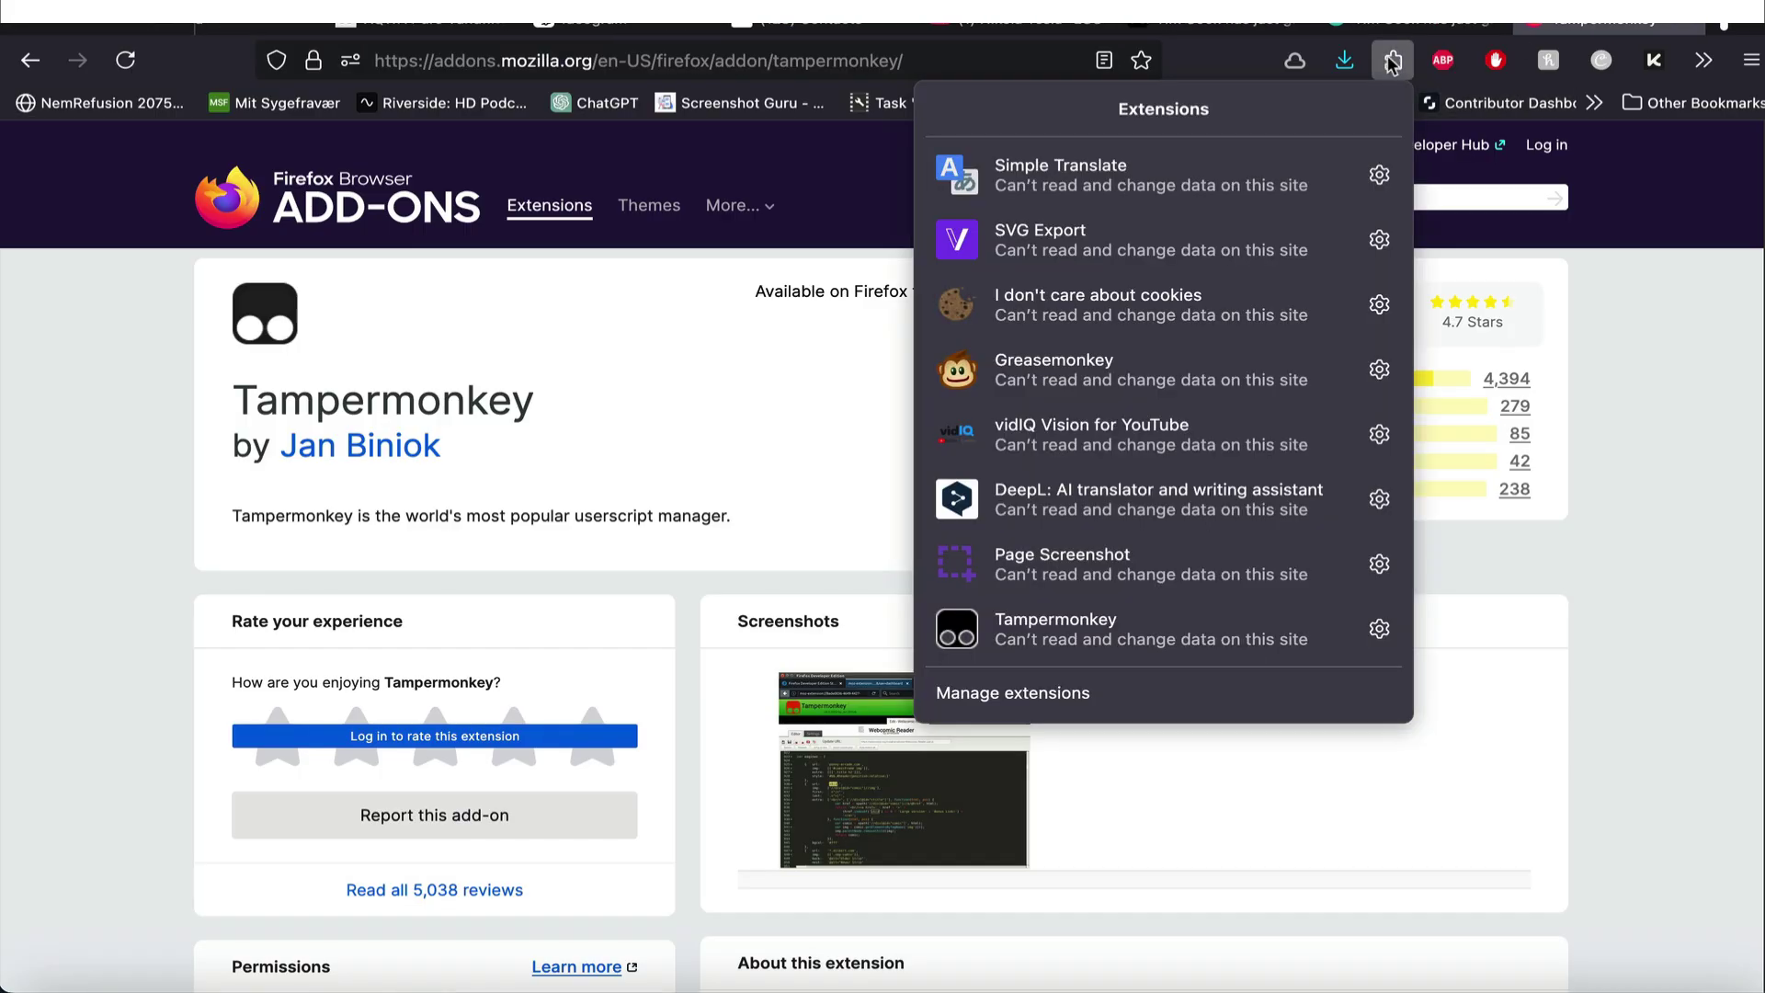
{"action": "left_click", "coordinate": [1154, 634]}
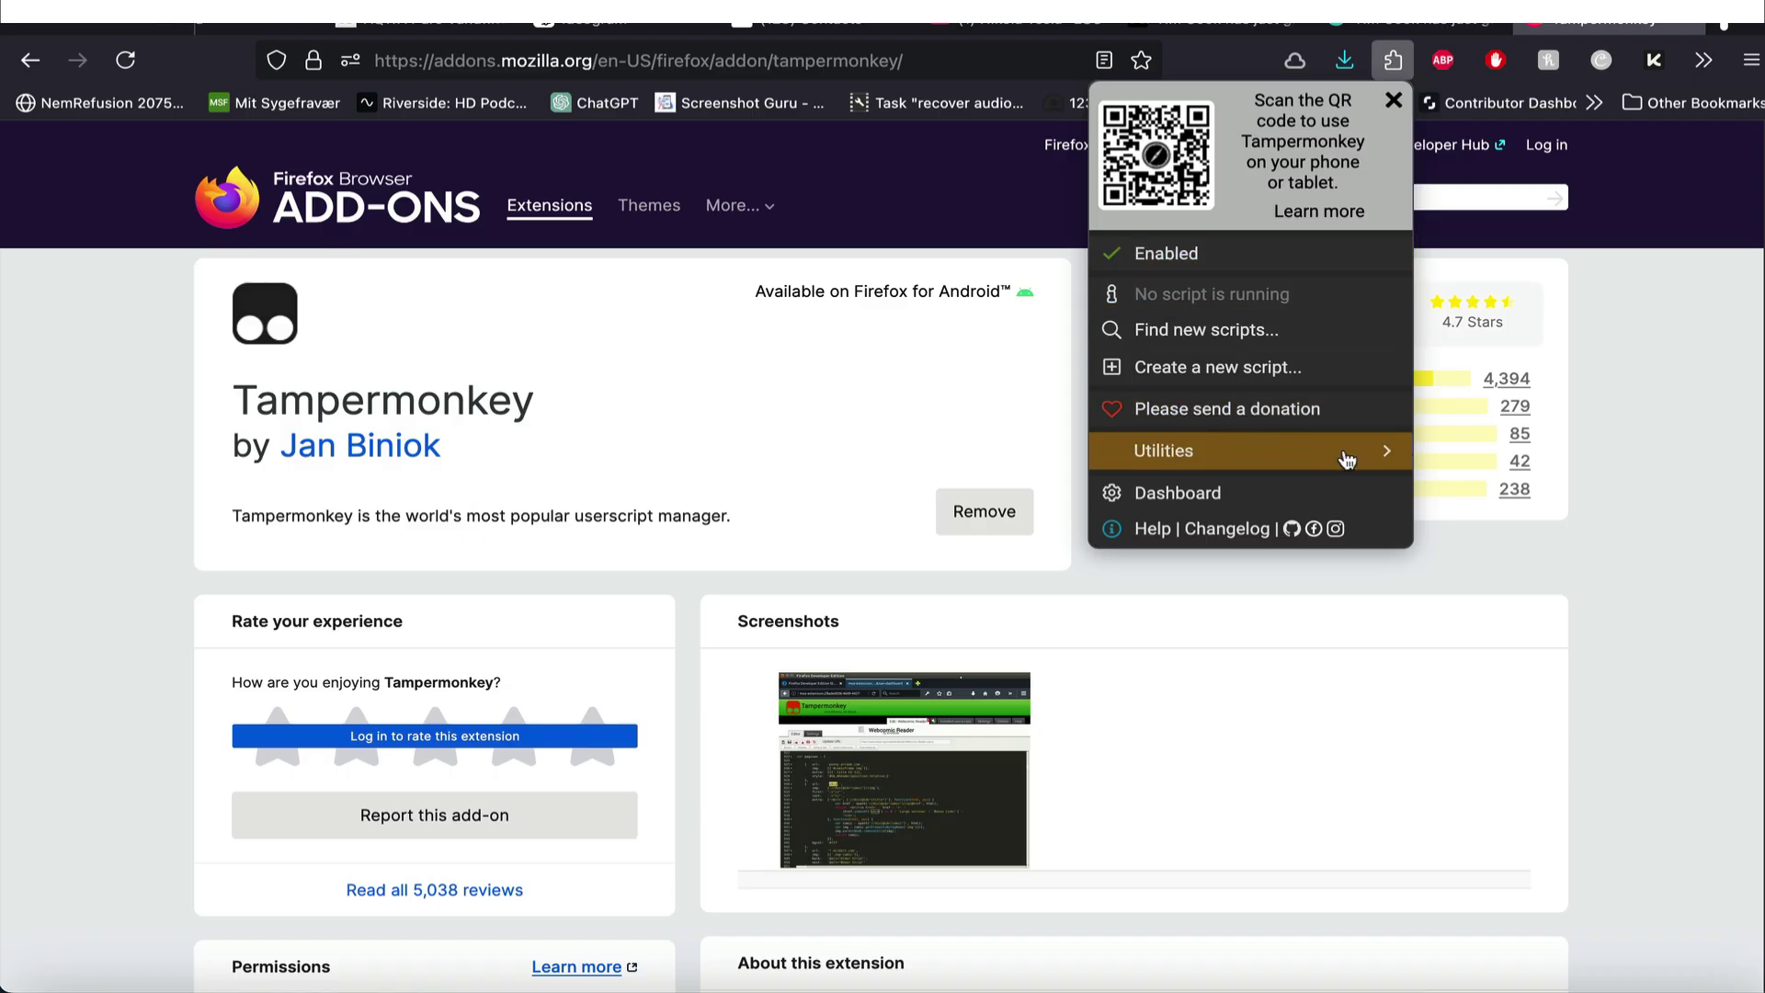
{"action": "left_click", "coordinate": [1597, 584]}
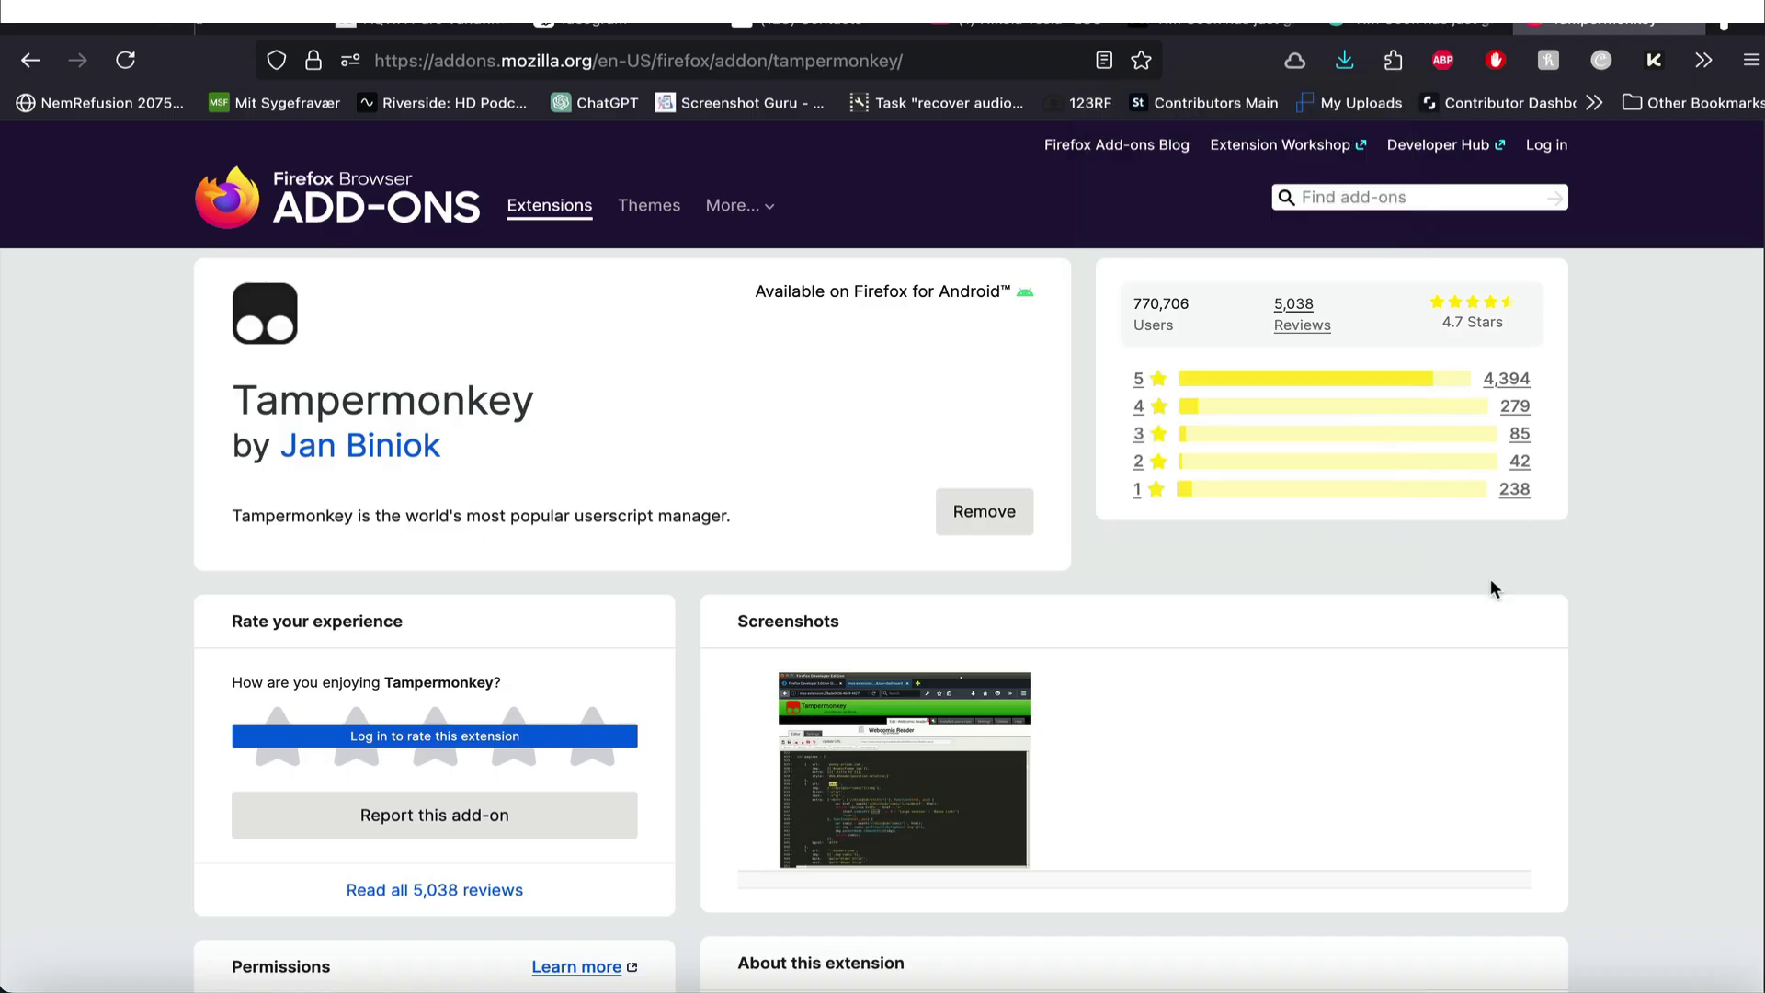
Step: Return to the Tim Cook Medium article tab and scroll through it
{"action": "left_click", "coordinate": [1213, 18]}
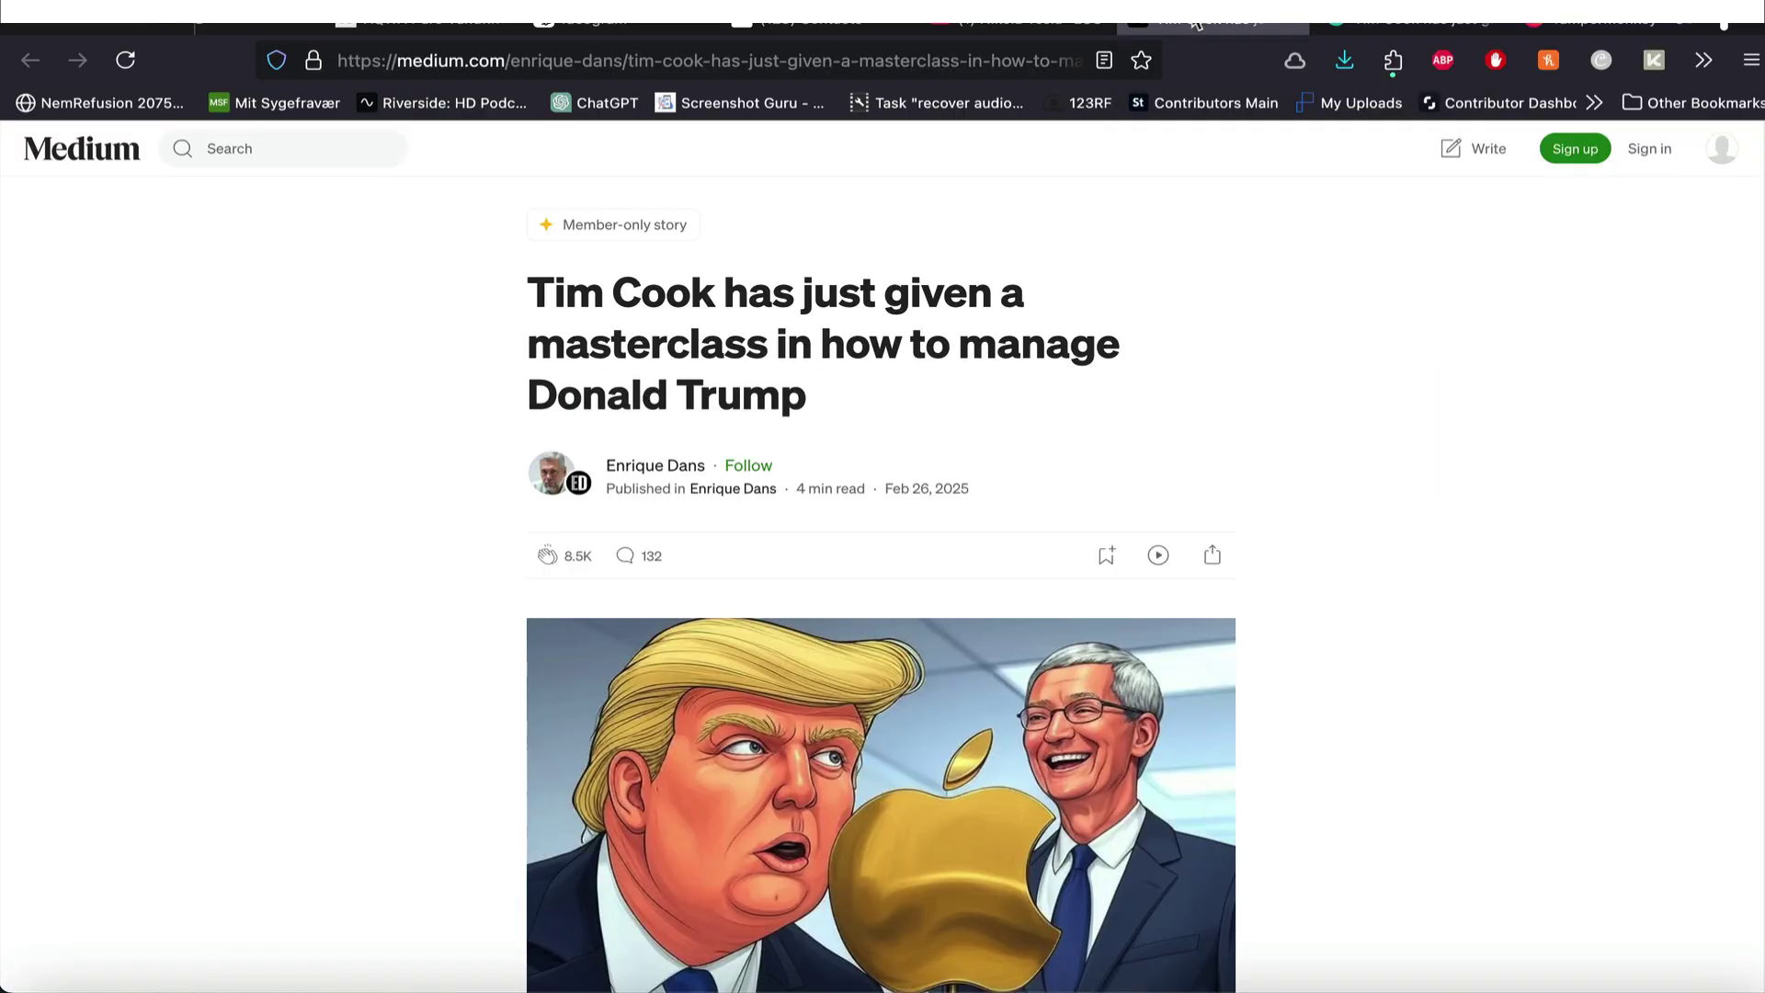
{"action": "left_click", "coordinate": [611, 57]}
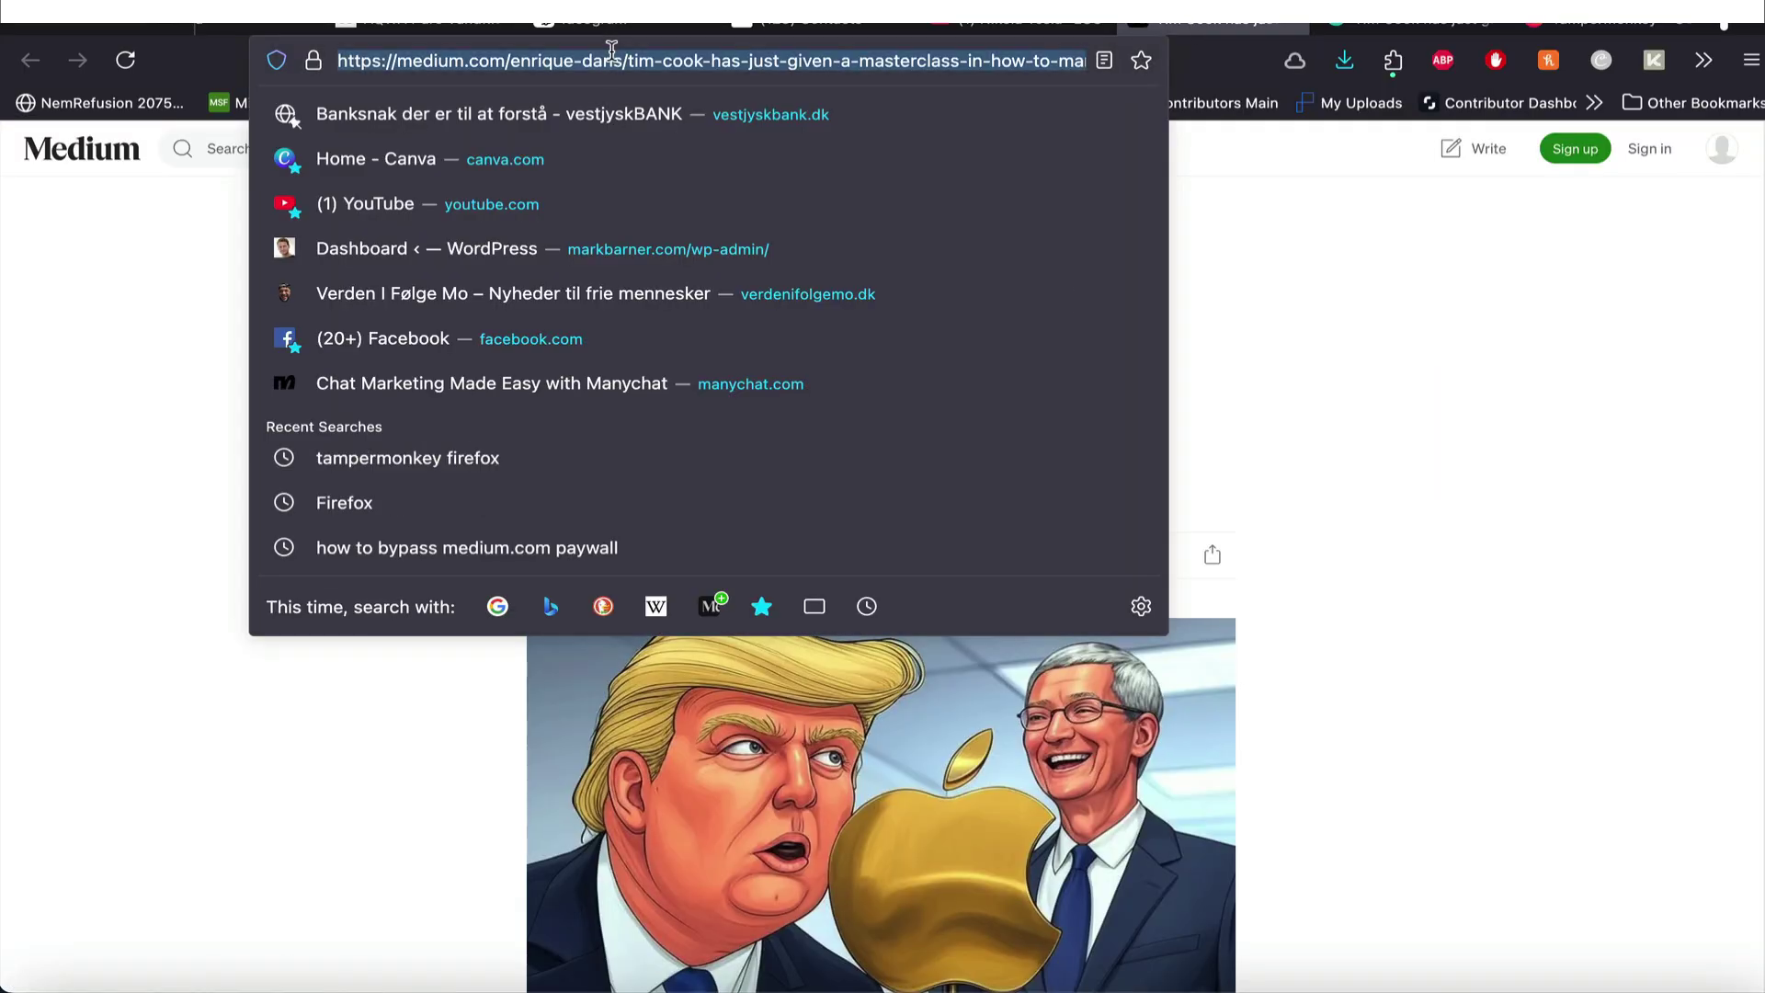
{"action": "left_click", "coordinate": [1374, 557]}
{"action": "scroll", "coordinate": [1373, 556], "scroll_direction": "down", "scroll_amount": 10}
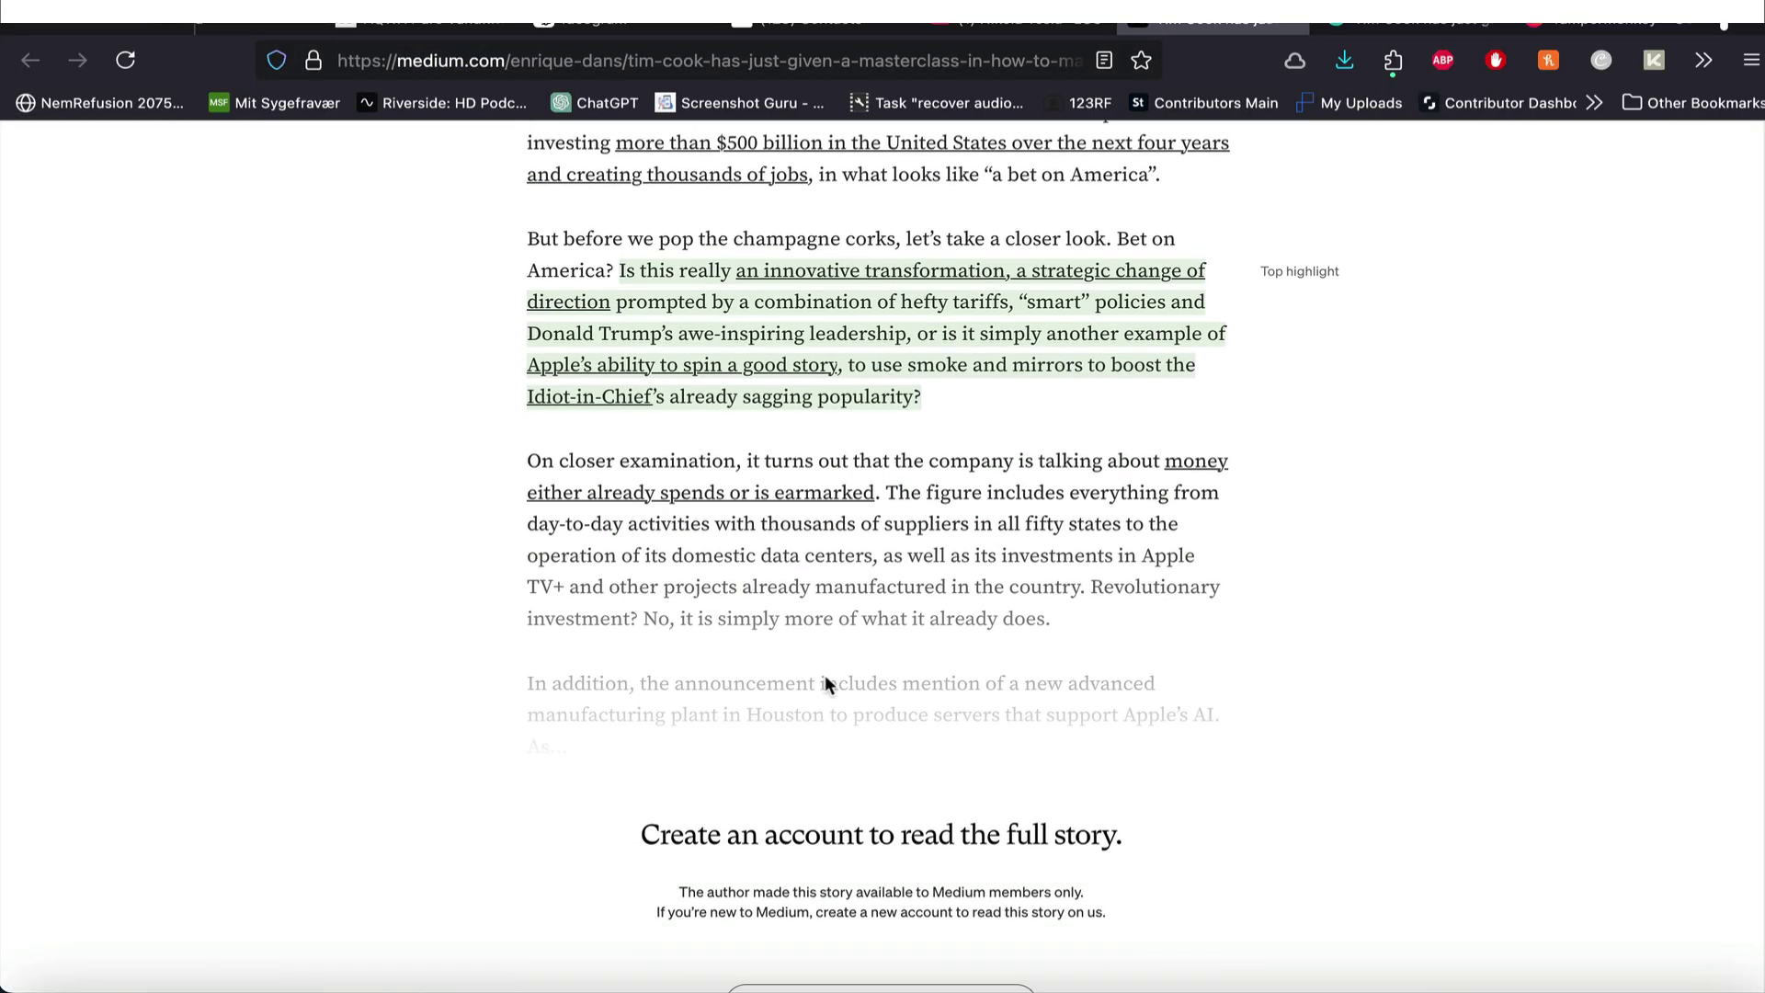
{"action": "scroll", "coordinate": [824, 676], "scroll_direction": "down", "scroll_amount": 1}
{"action": "scroll", "coordinate": [827, 681], "scroll_direction": "down", "scroll_amount": 4}
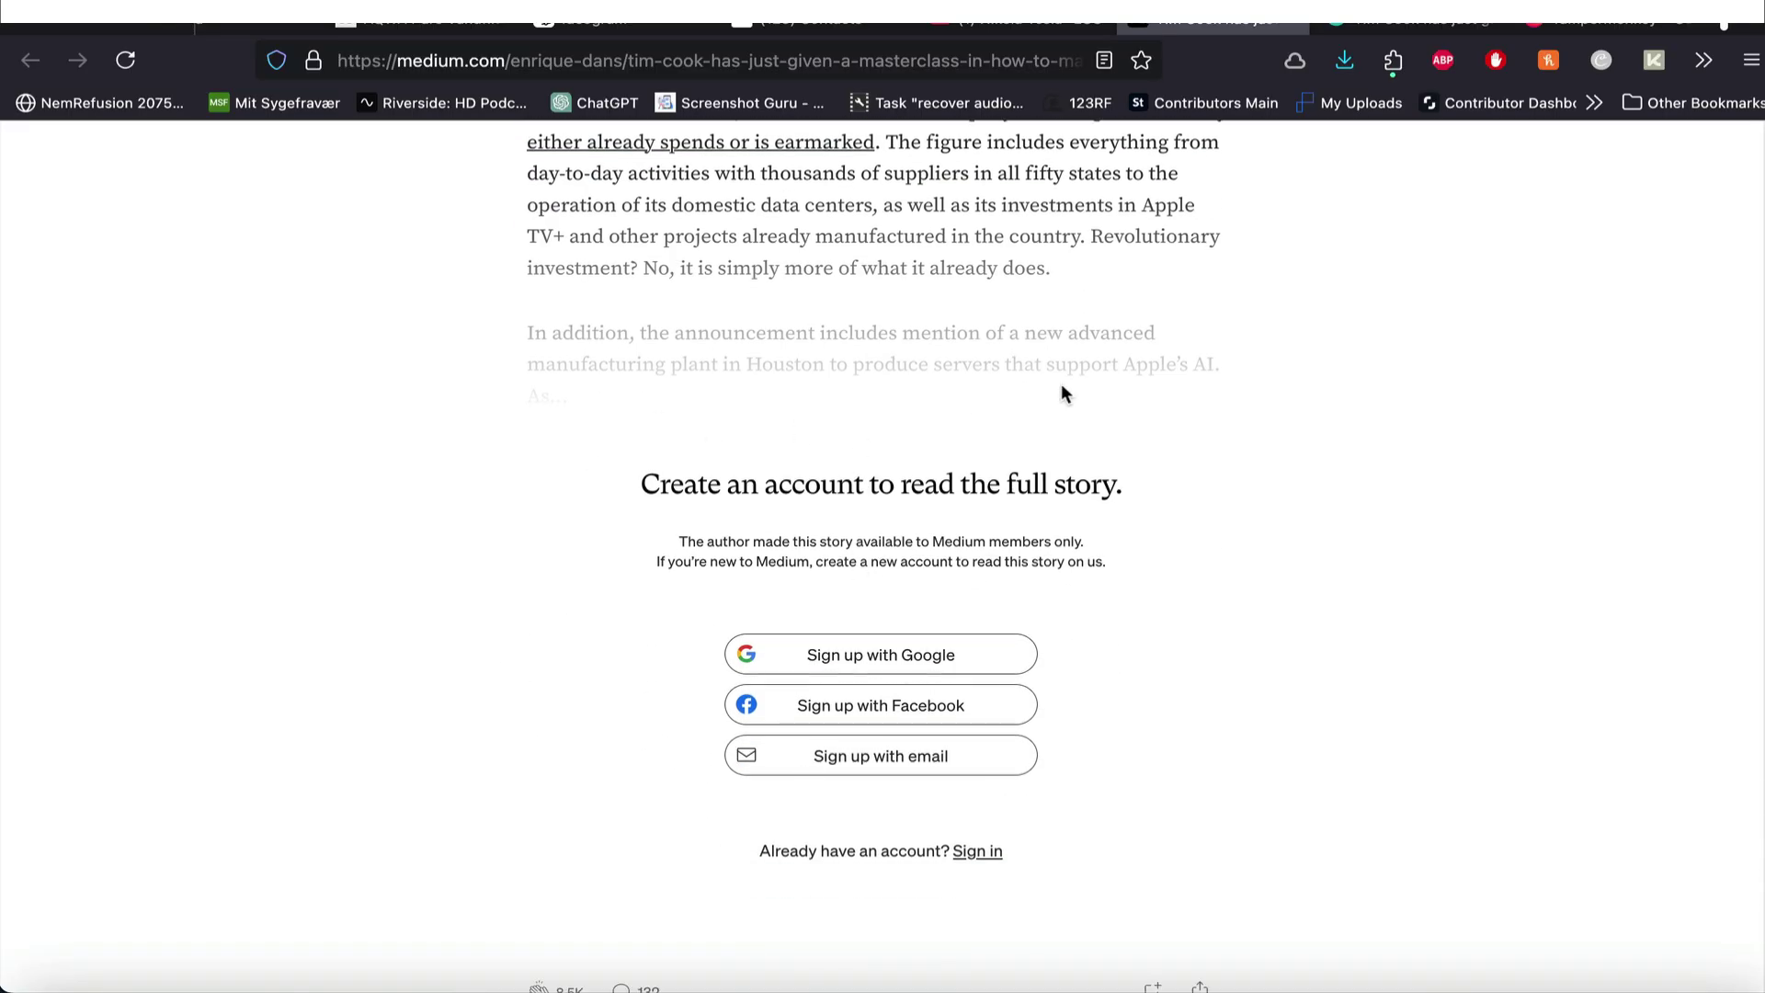
Step: Load the Tim Cook article URL in a new tab so it redirects to freedium.cfd
{"action": "key", "text": "ctrl+t"}
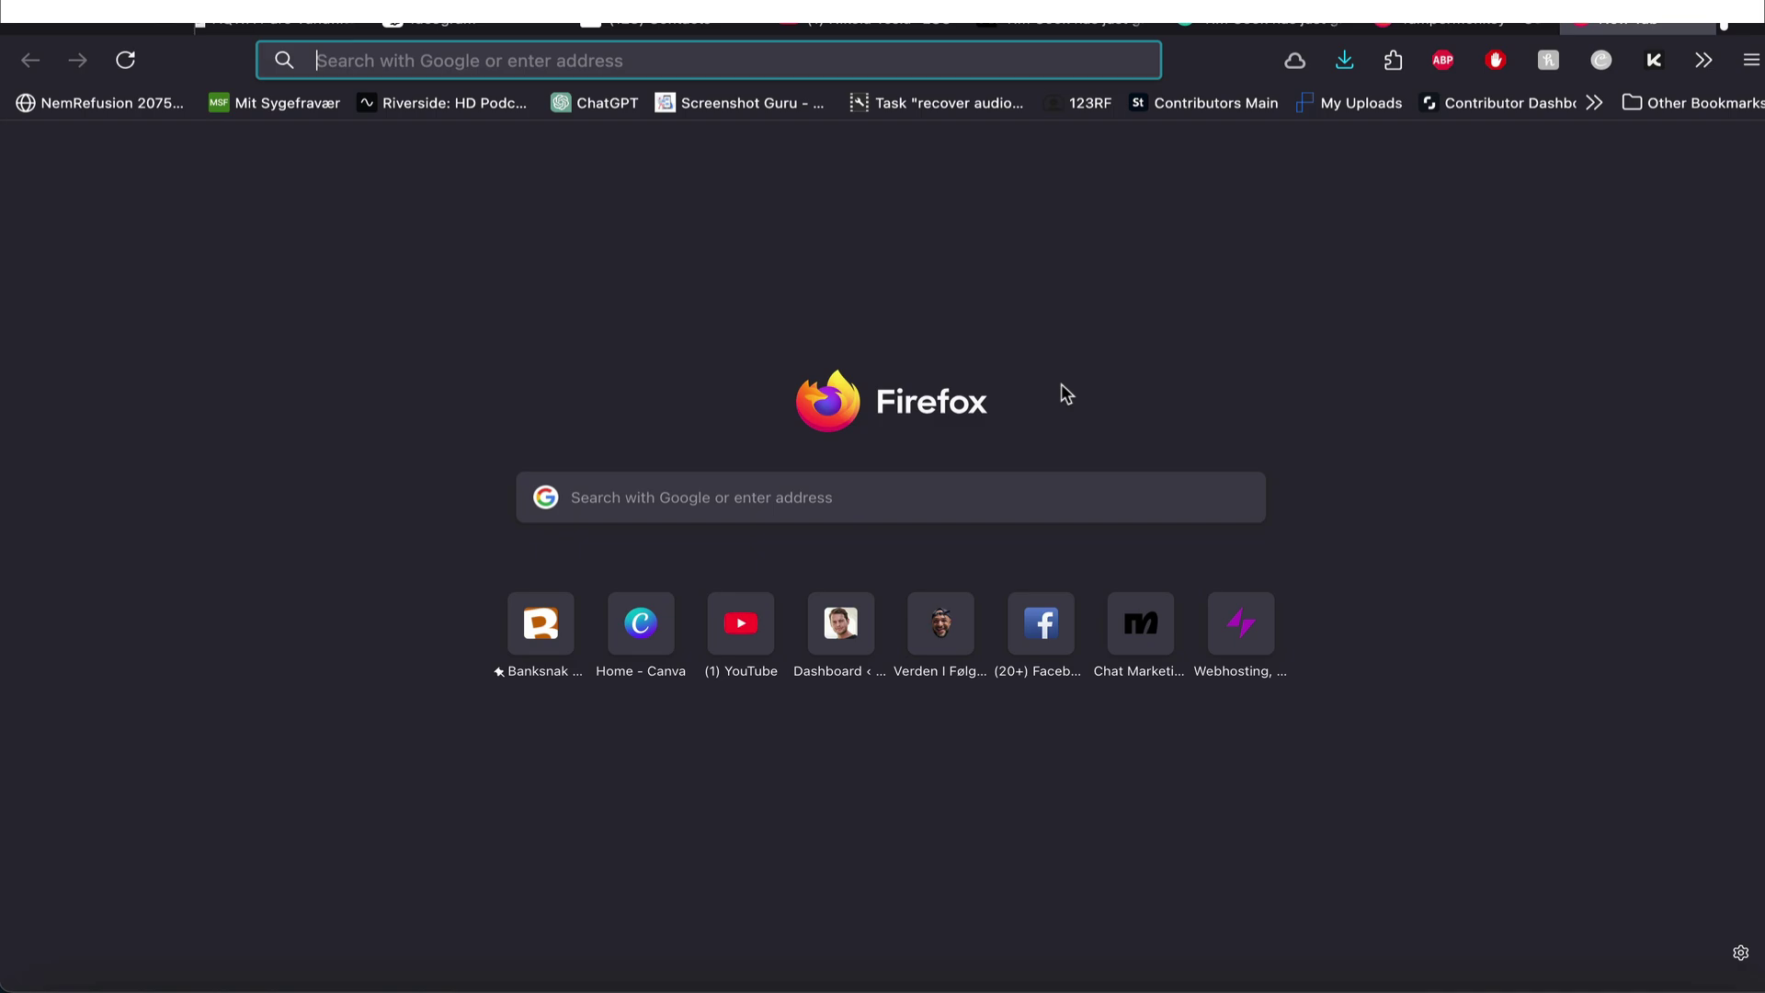
{"action": "type", "text": "https://medium.com/enrique-dans/tim-cook-has-just-given-a-masterclass-in-how-to-manage-donald-trump-da3968be66df"}
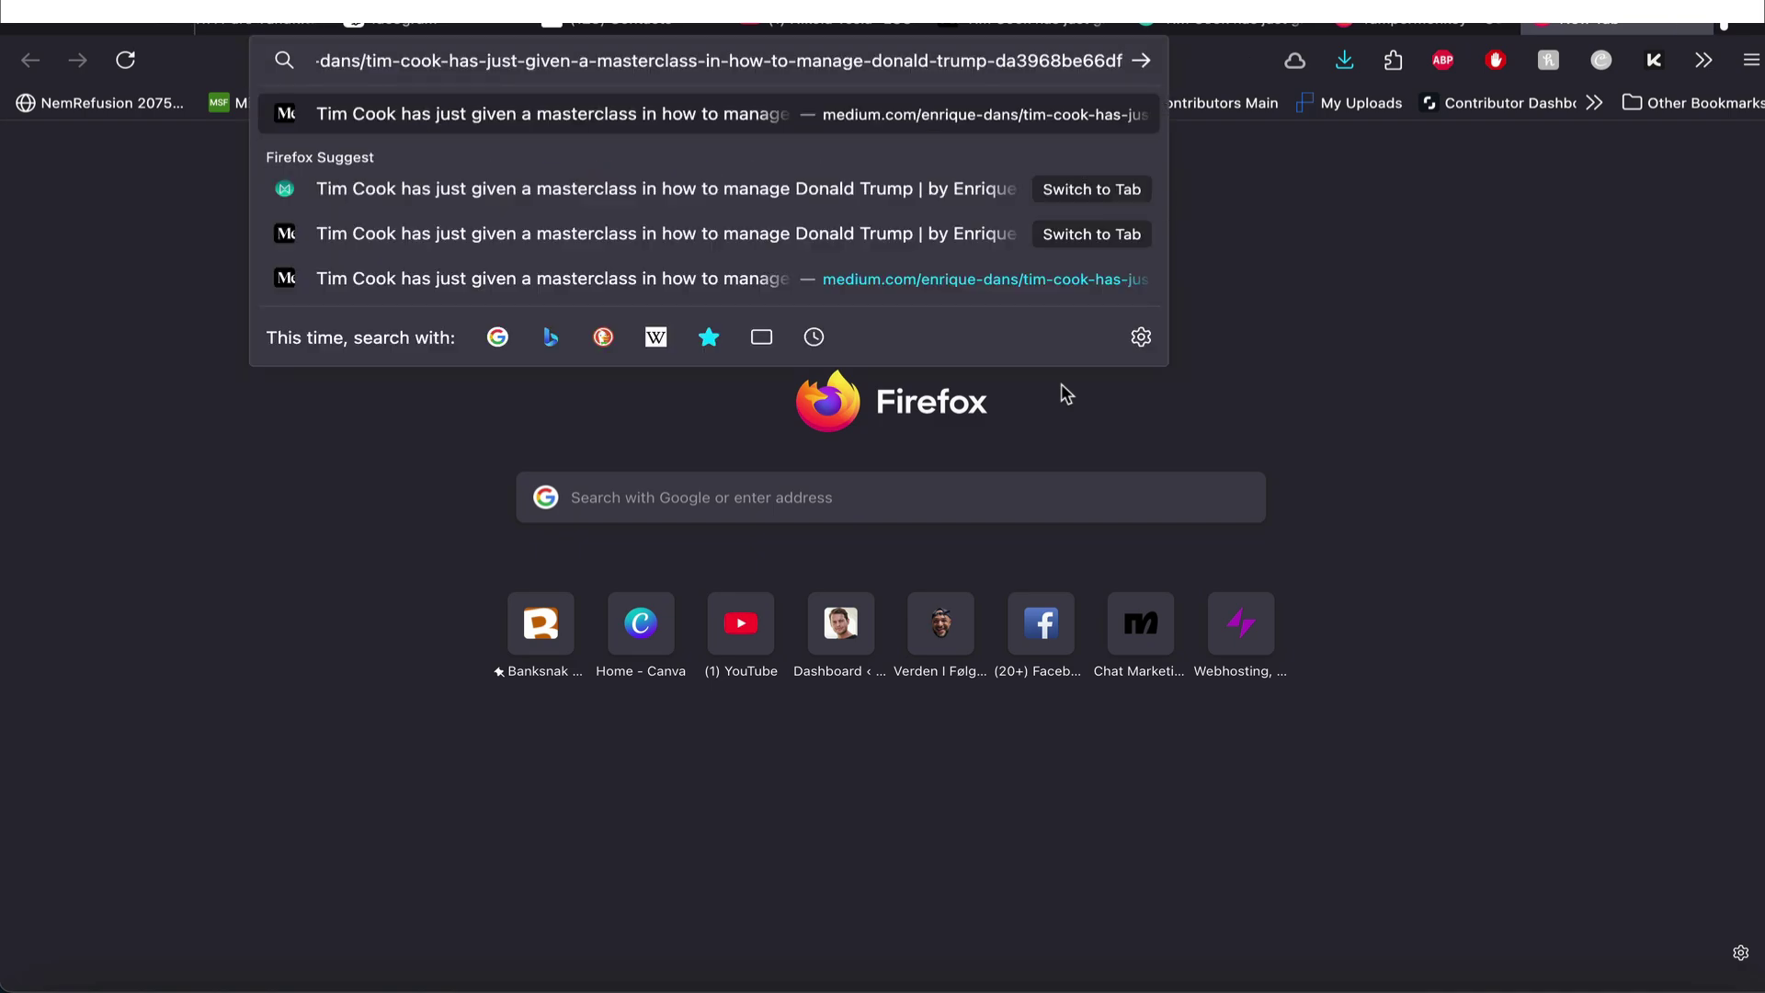
{"action": "key", "text": "Home"}
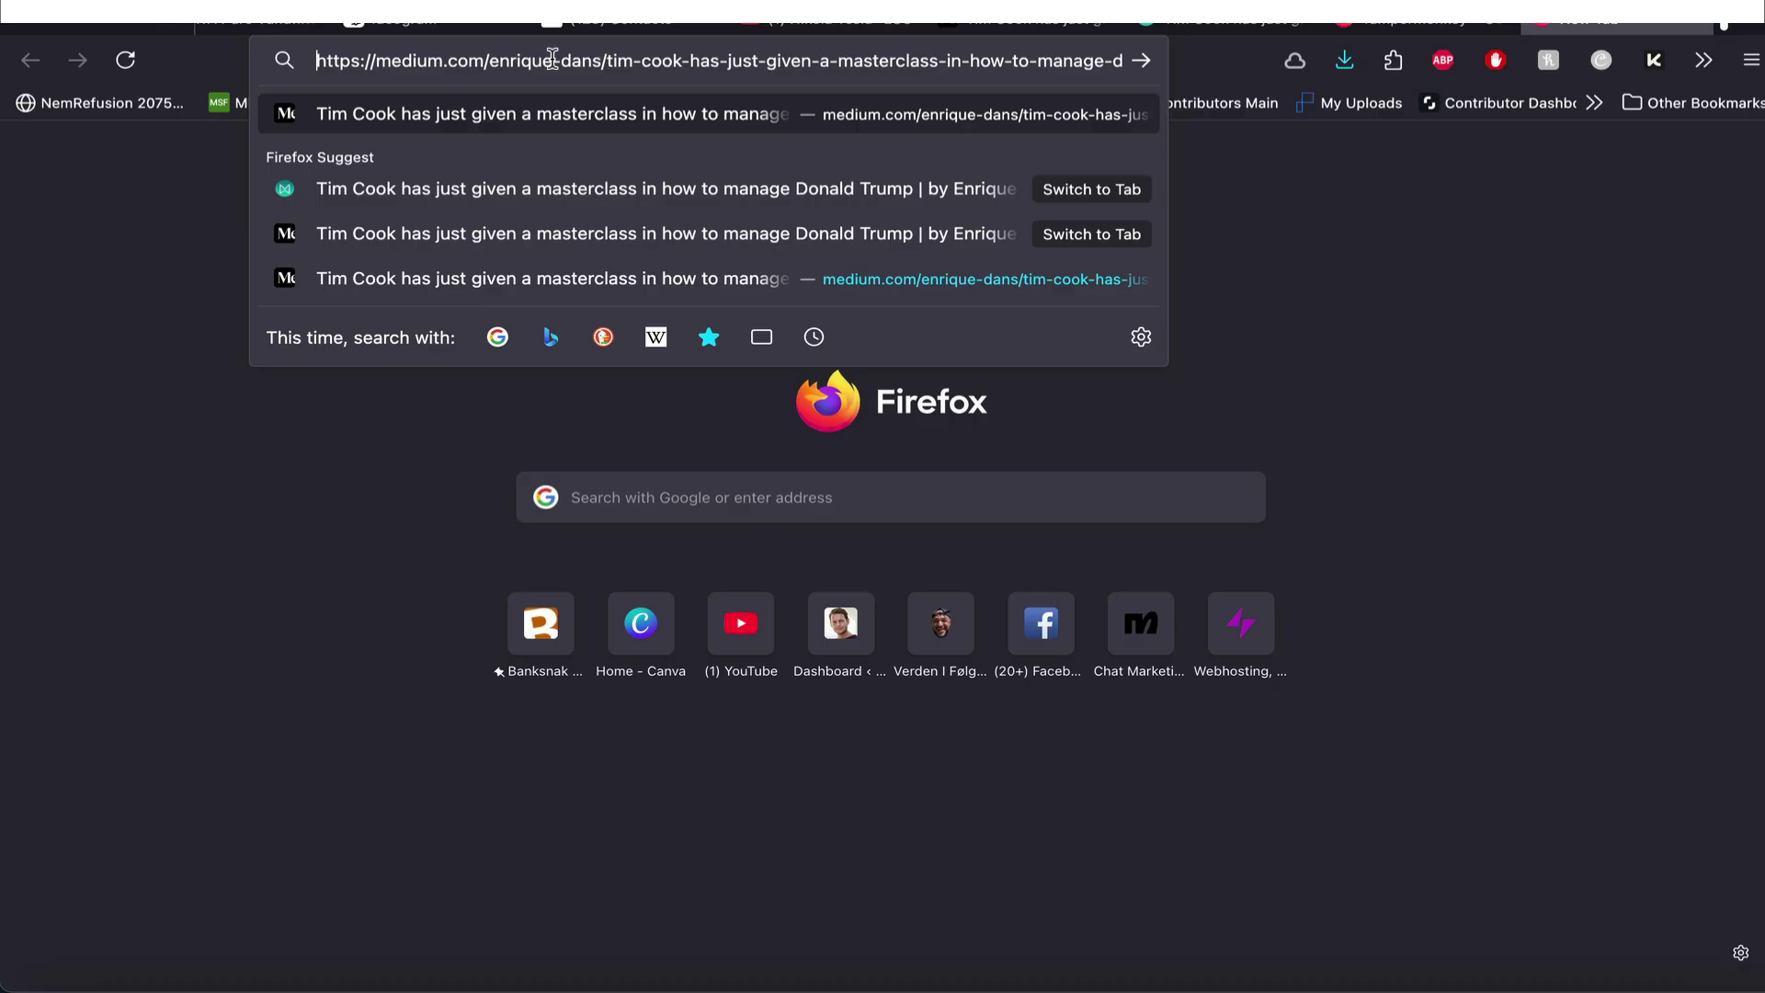
{"action": "type", "text": "https://freedium.cfd/"}
{"action": "key", "text": "Return"}
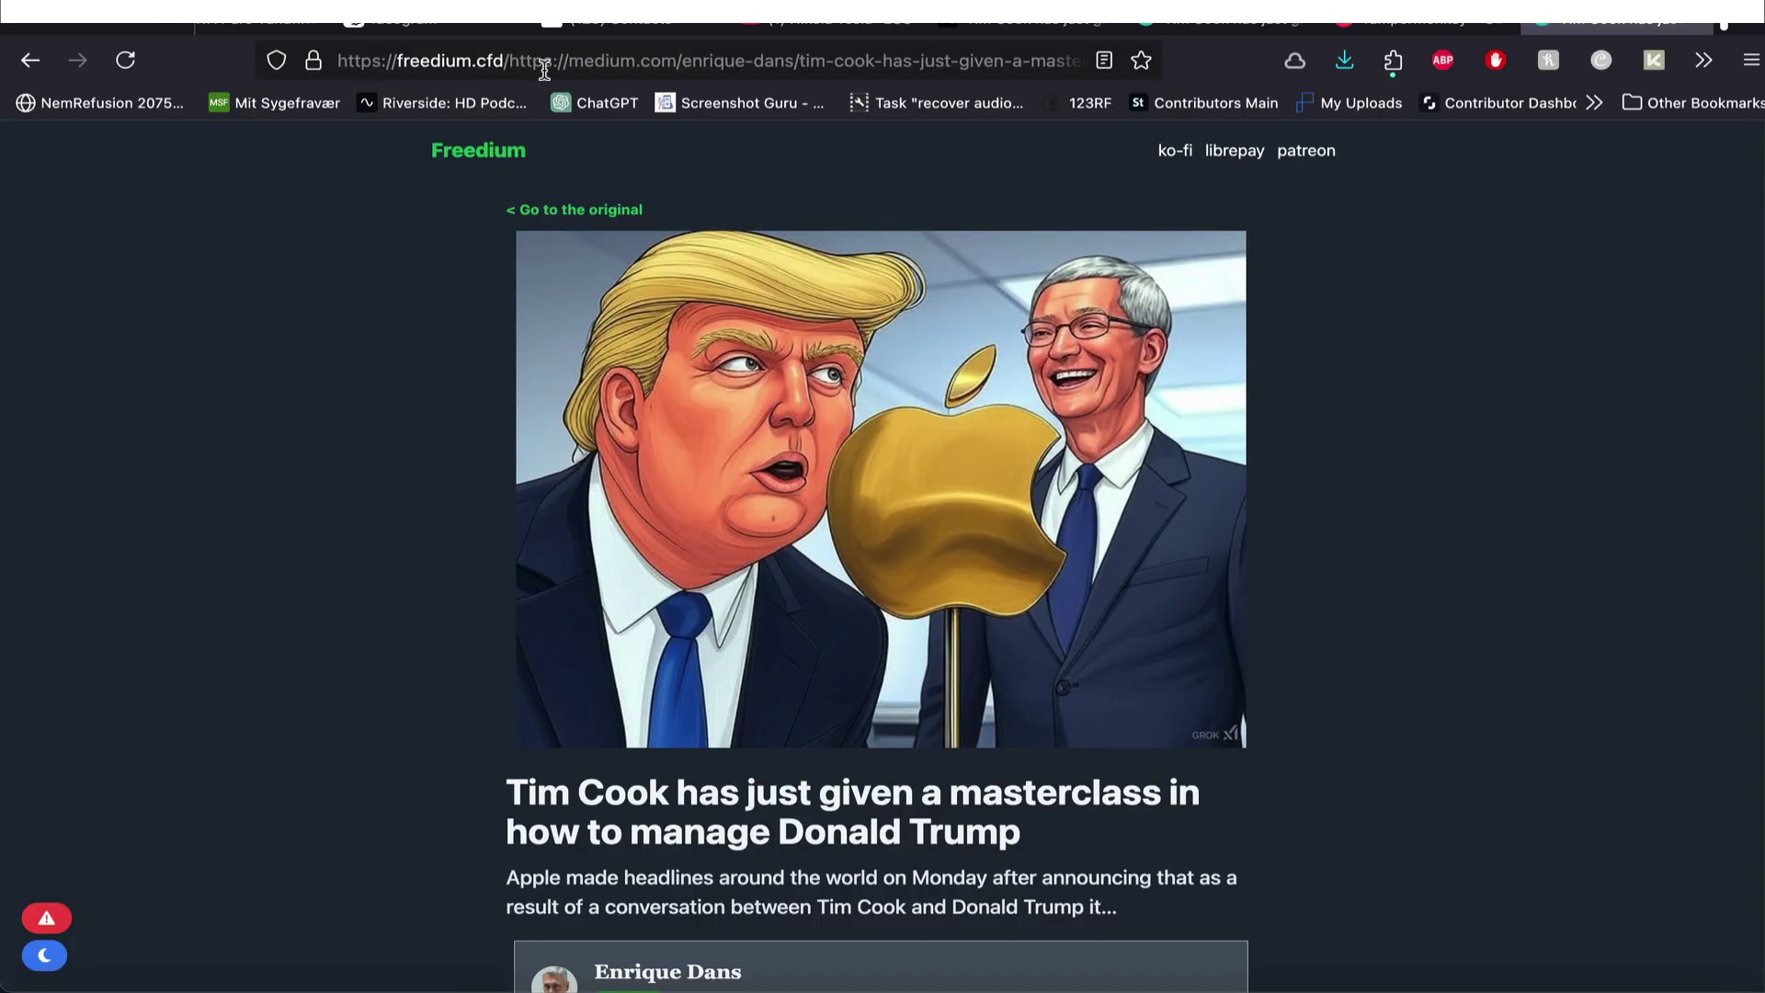
{"action": "left_click", "coordinate": [514, 57]}
{"action": "left_click", "coordinate": [514, 57]}
{"action": "left_click_drag", "start_coordinate": [513, 56], "coordinate": [882, 66]}
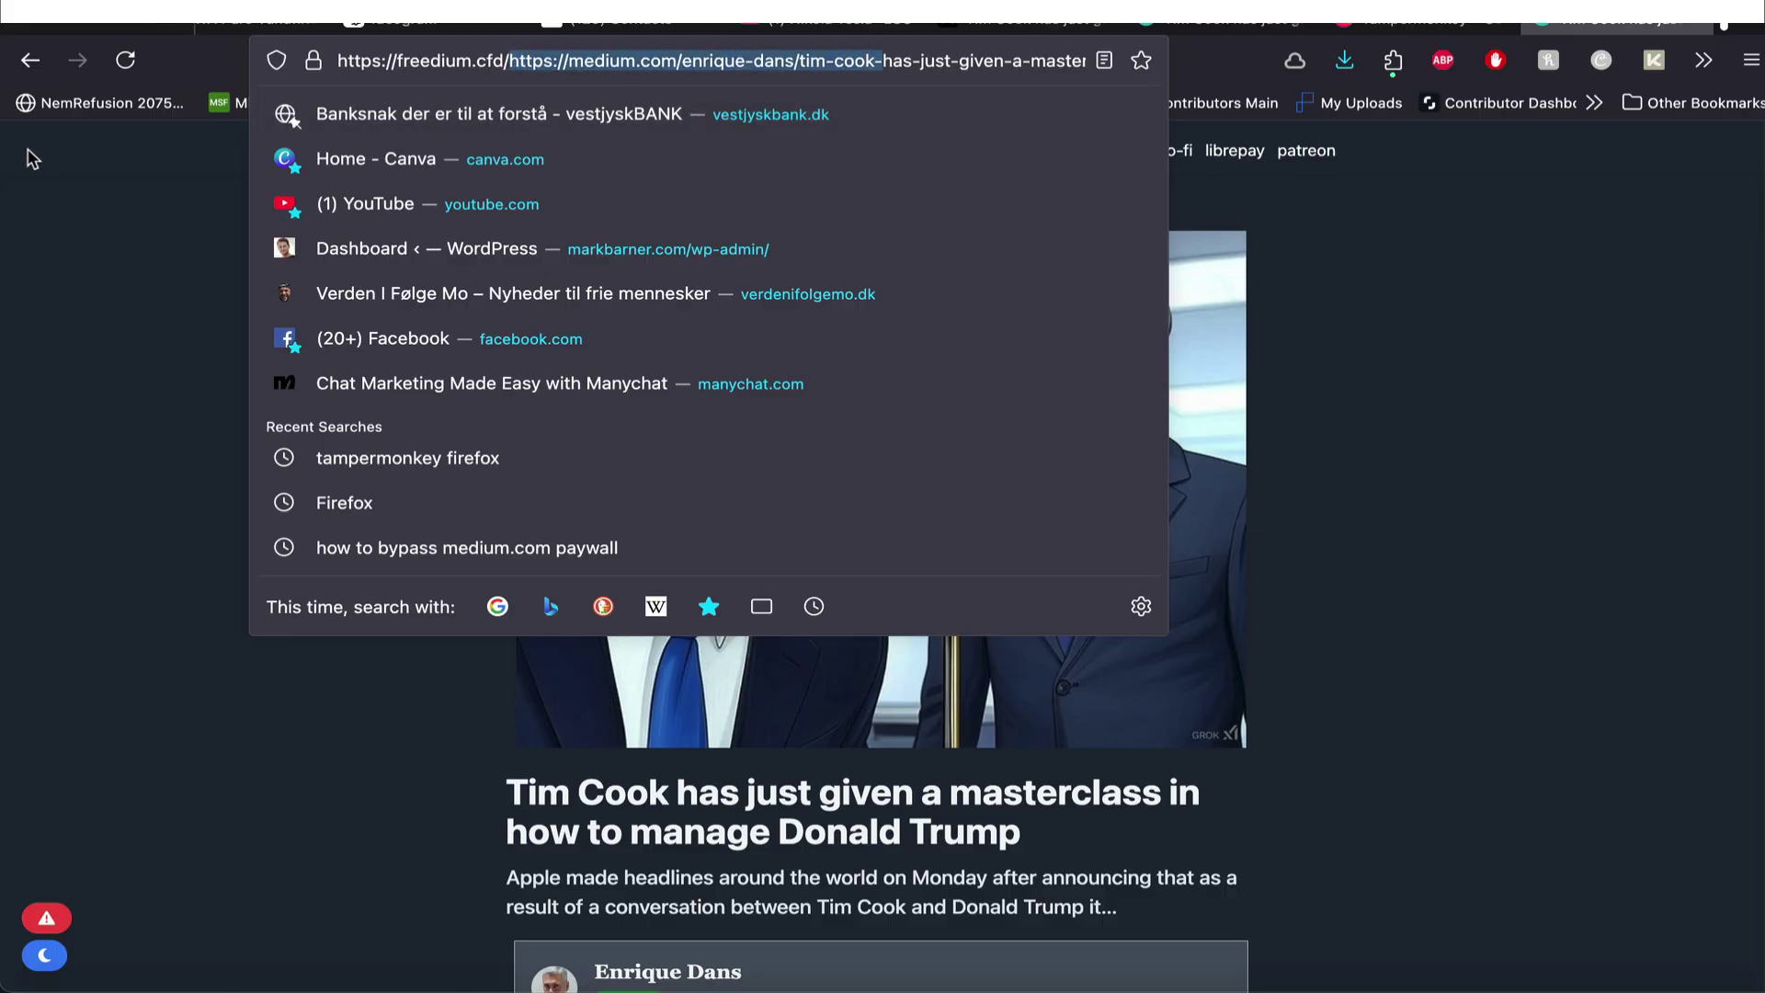
{"action": "left_click_drag", "start_coordinate": [508, 60], "coordinate": [310, 60]}
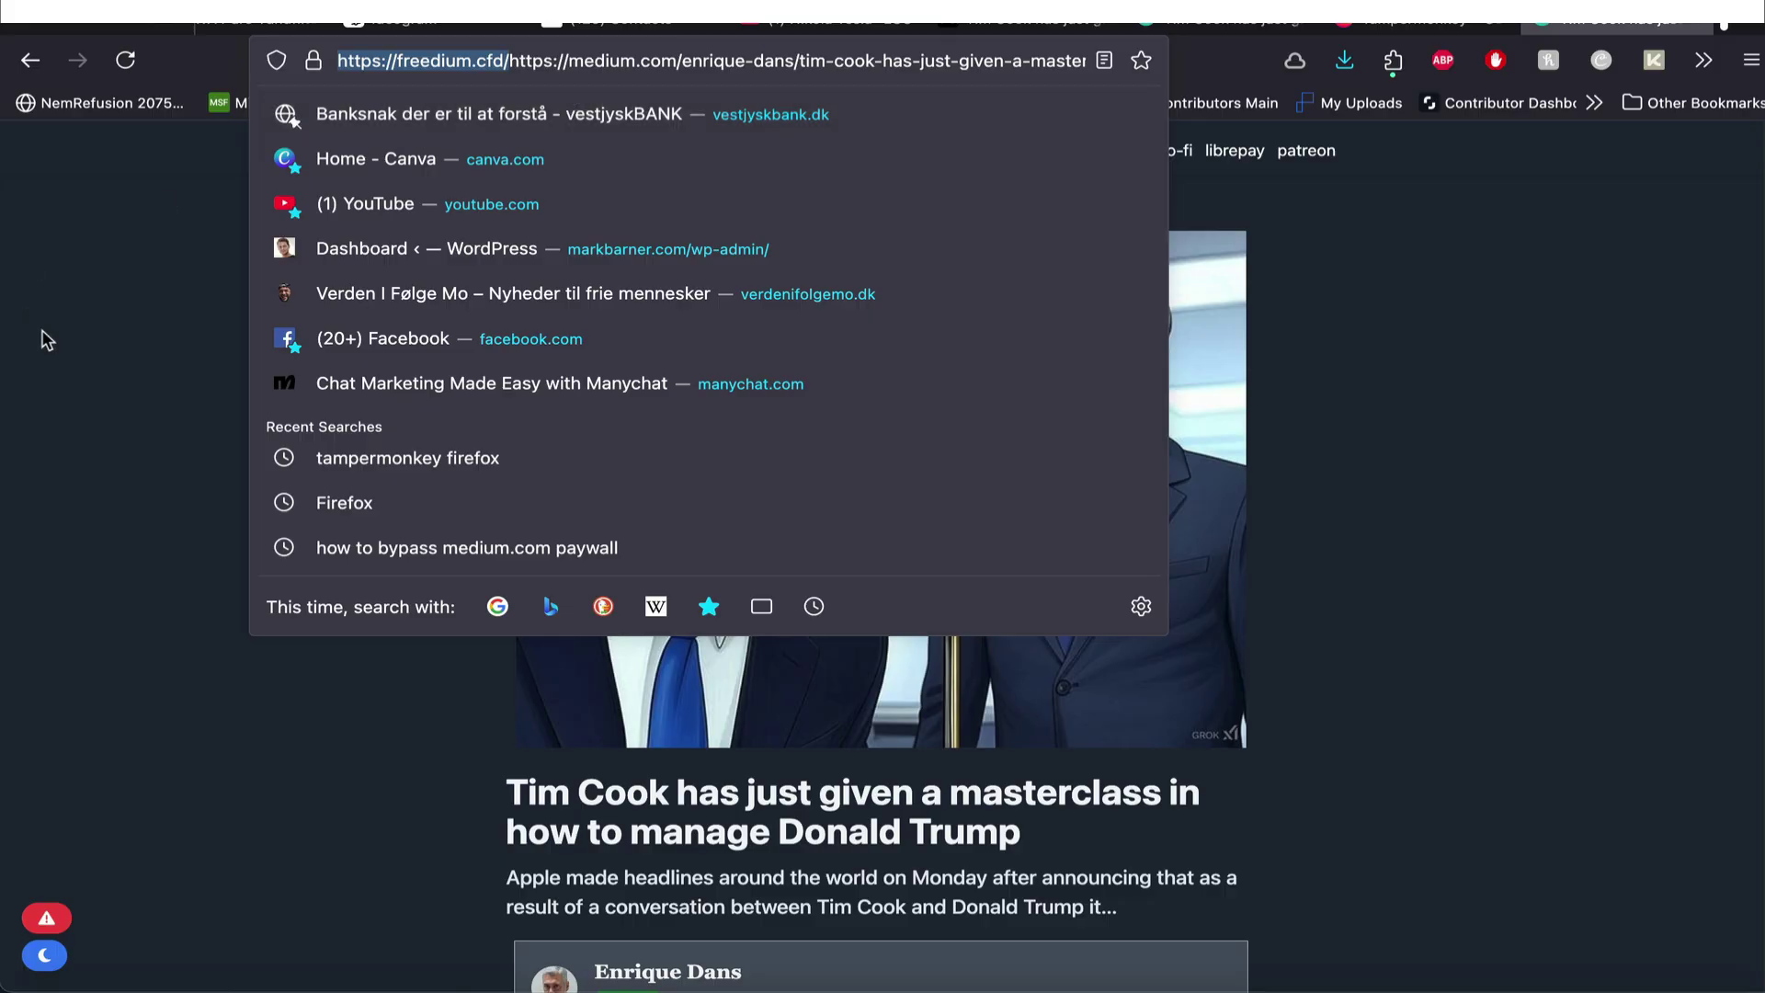
{"action": "left_click", "coordinate": [70, 377]}
{"action": "scroll", "coordinate": [905, 703], "scroll_direction": "down", "scroll_amount": 20}
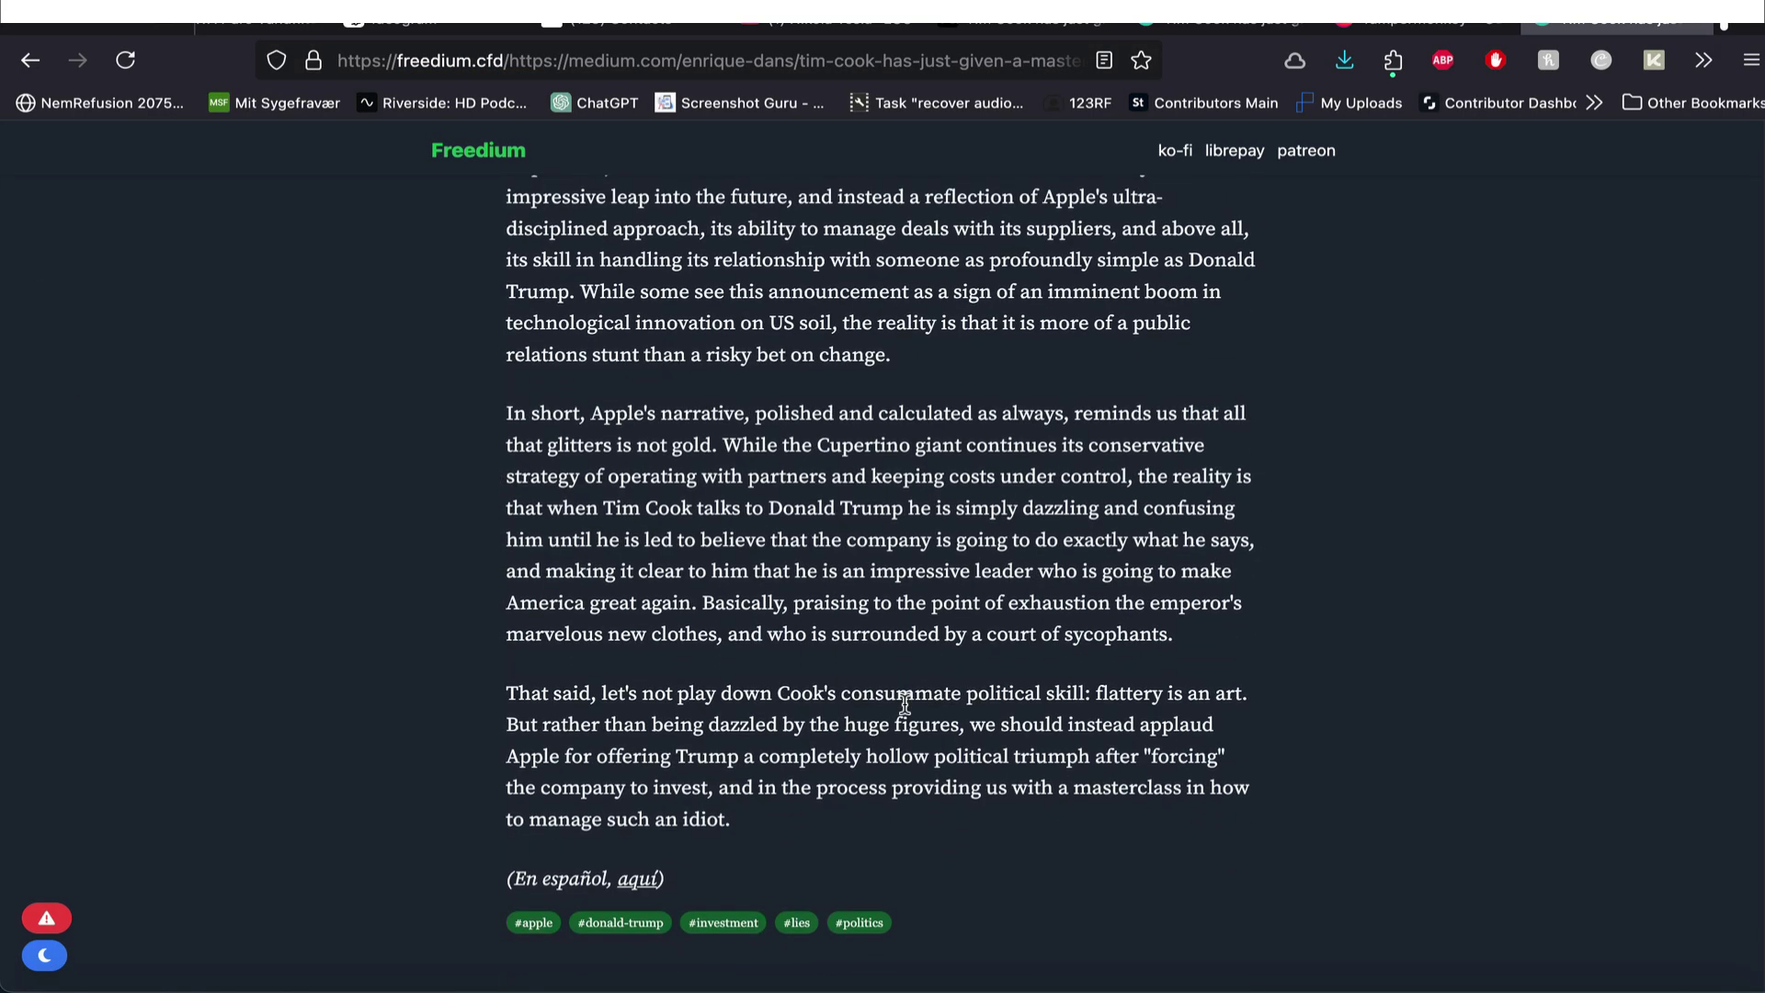
{"action": "scroll", "coordinate": [904, 703], "scroll_direction": "up", "scroll_amount": 20}
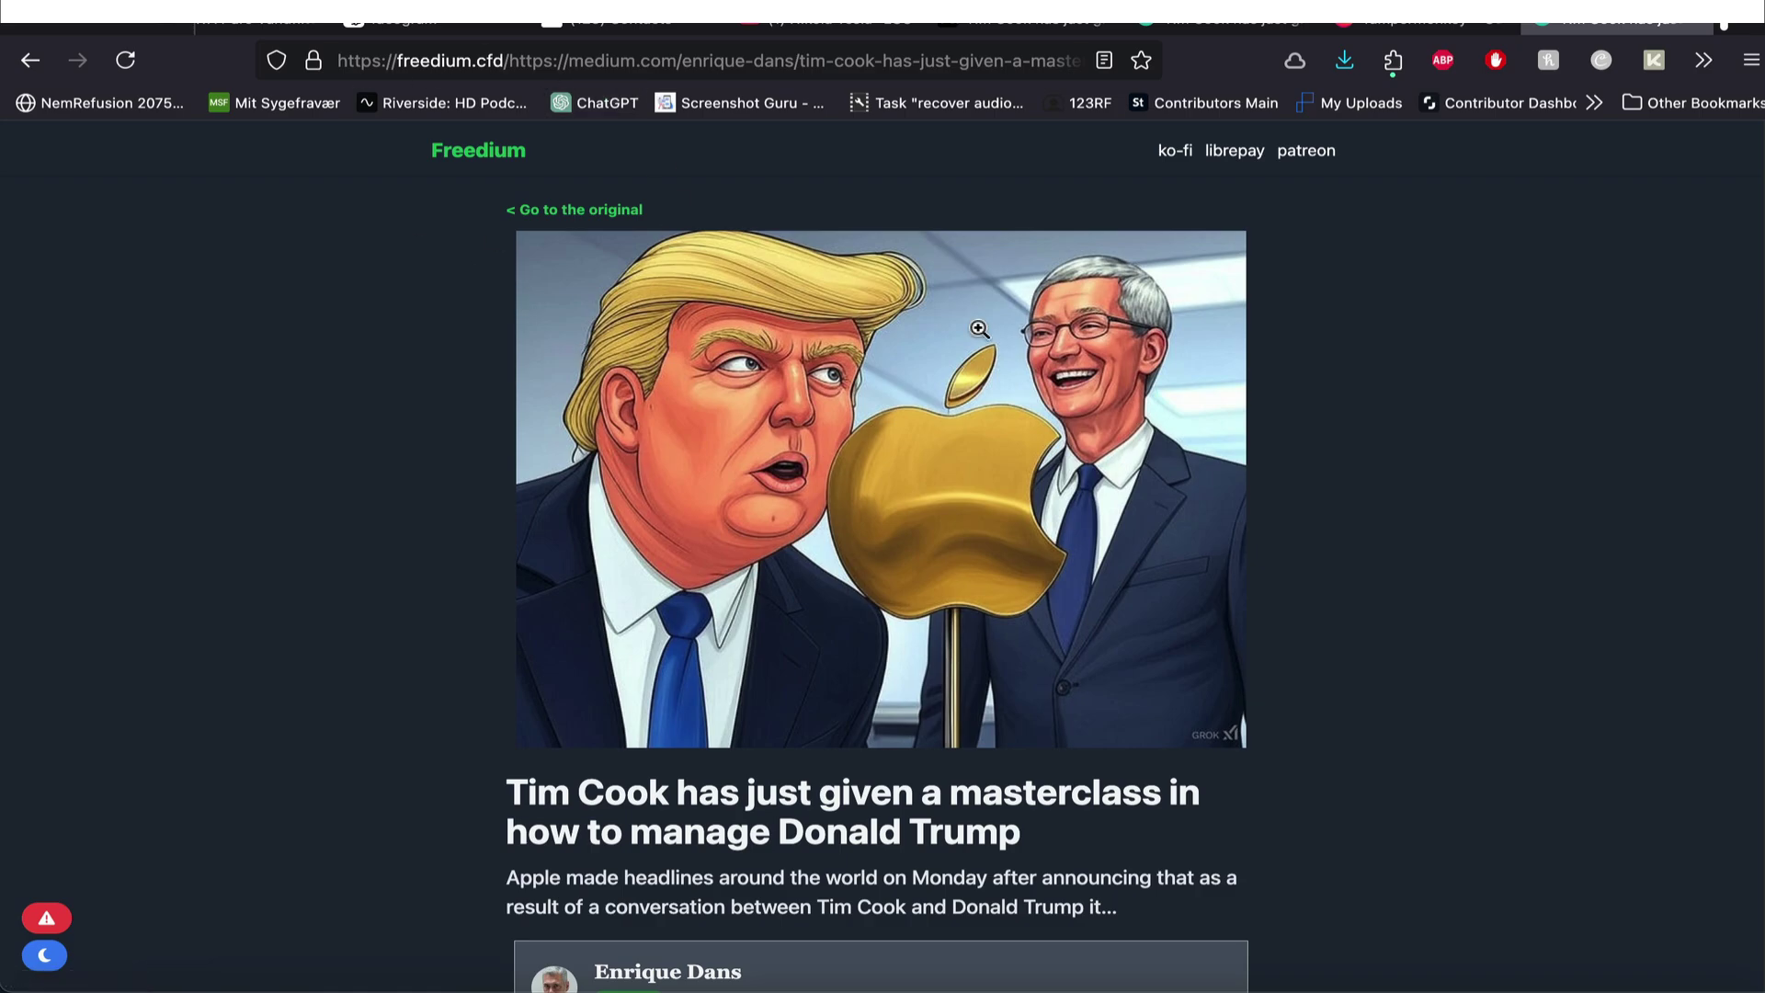
{"action": "scroll", "coordinate": [978, 327], "scroll_direction": "down", "scroll_amount": 15}
{"action": "scroll", "coordinate": [979, 326], "scroll_direction": "up", "scroll_amount": 15}
{"action": "scroll", "coordinate": [873, 301], "scroll_direction": "down", "scroll_amount": 5}
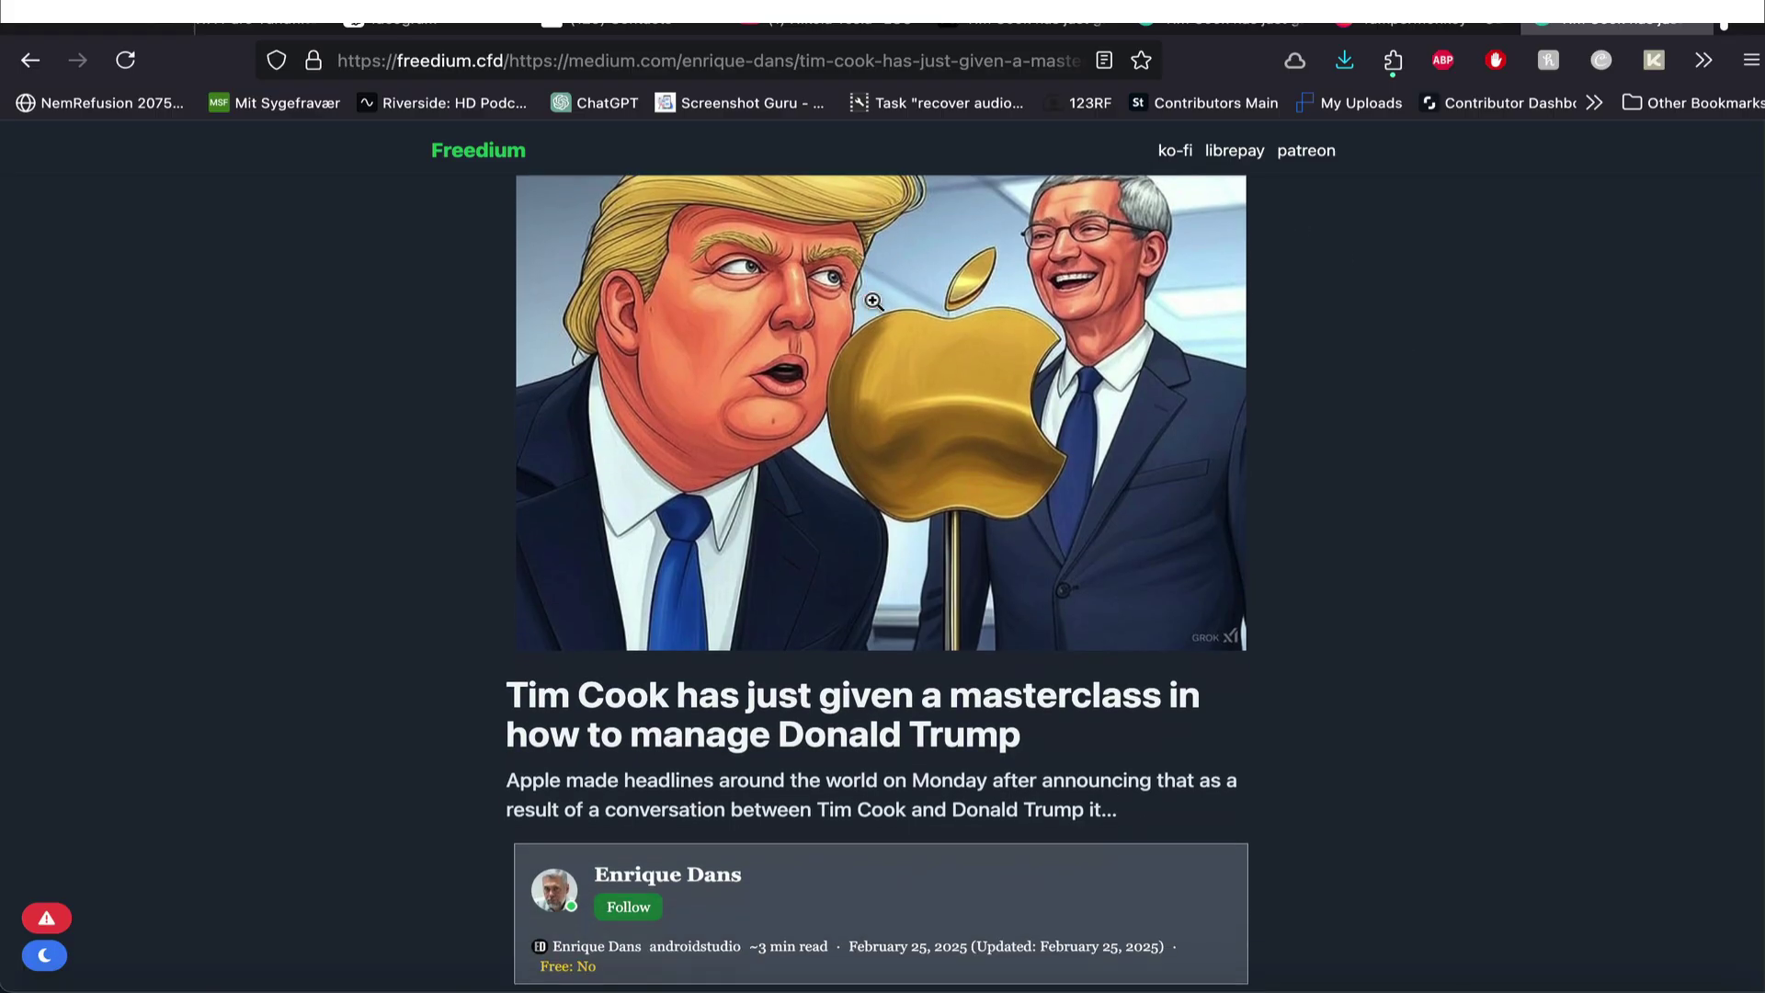
{"action": "scroll", "coordinate": [873, 301], "scroll_direction": "up", "scroll_amount": 5}
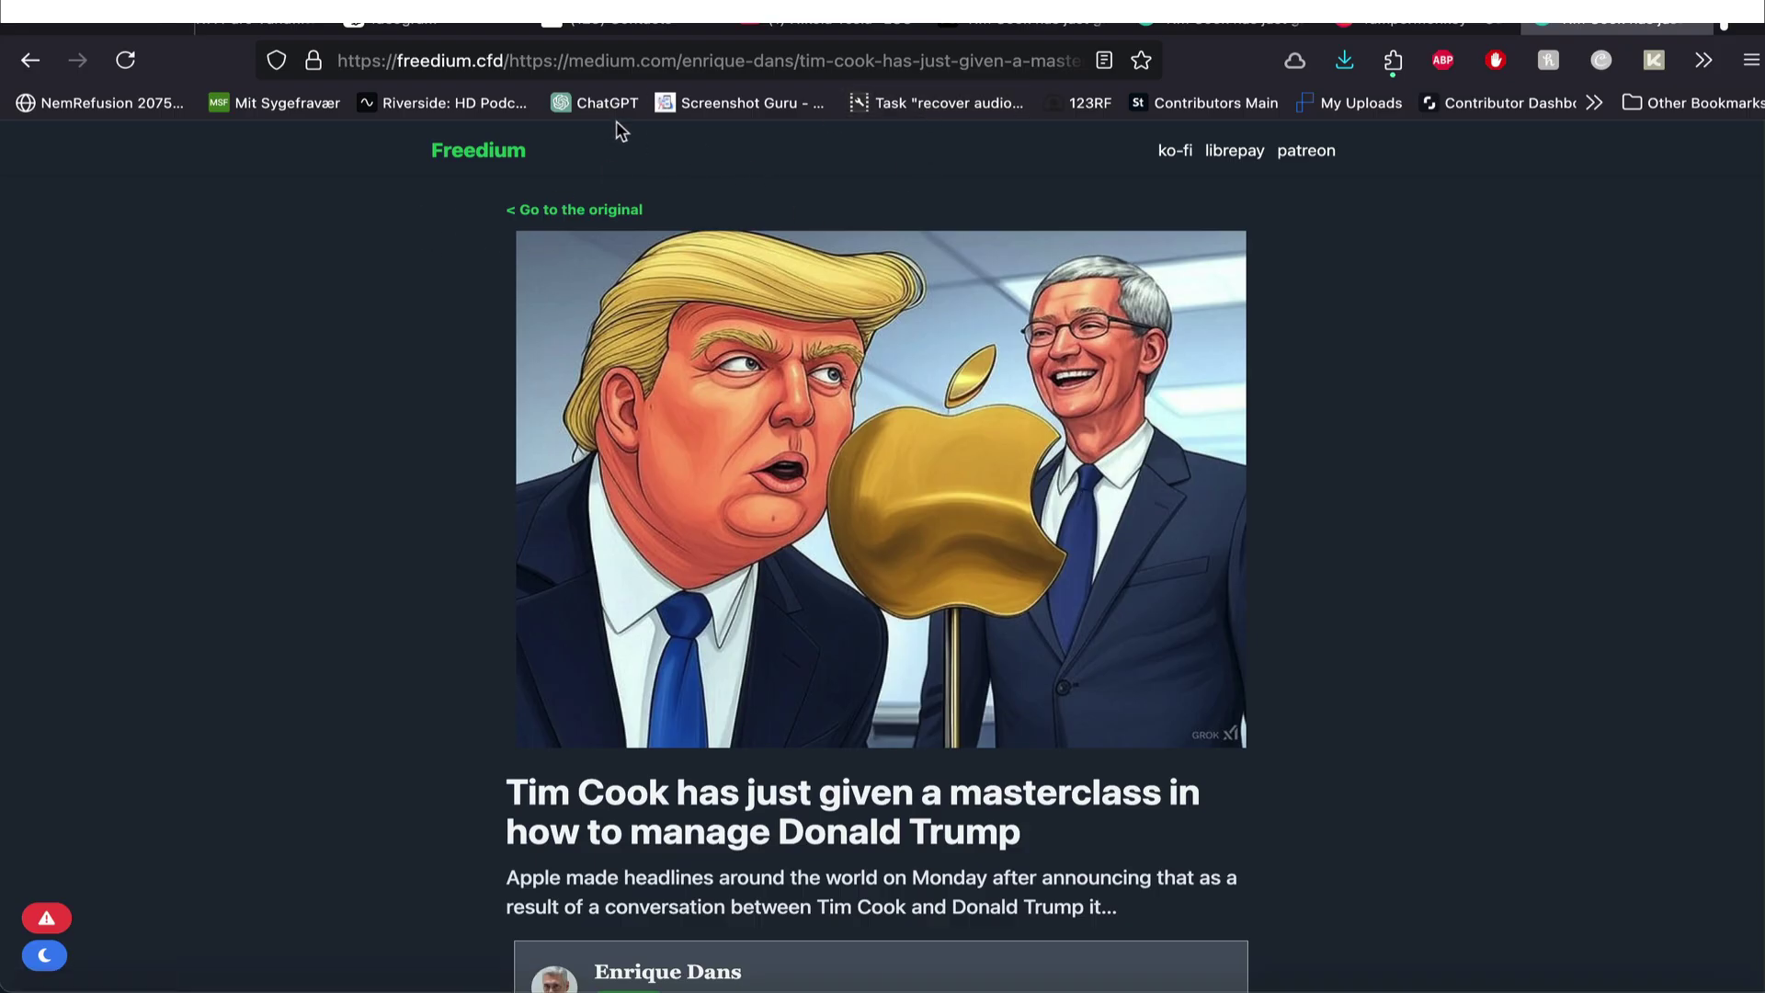
Step: Switch Tampermonkey off on Firefox's extension management page
{"action": "key", "text": "super+l"}
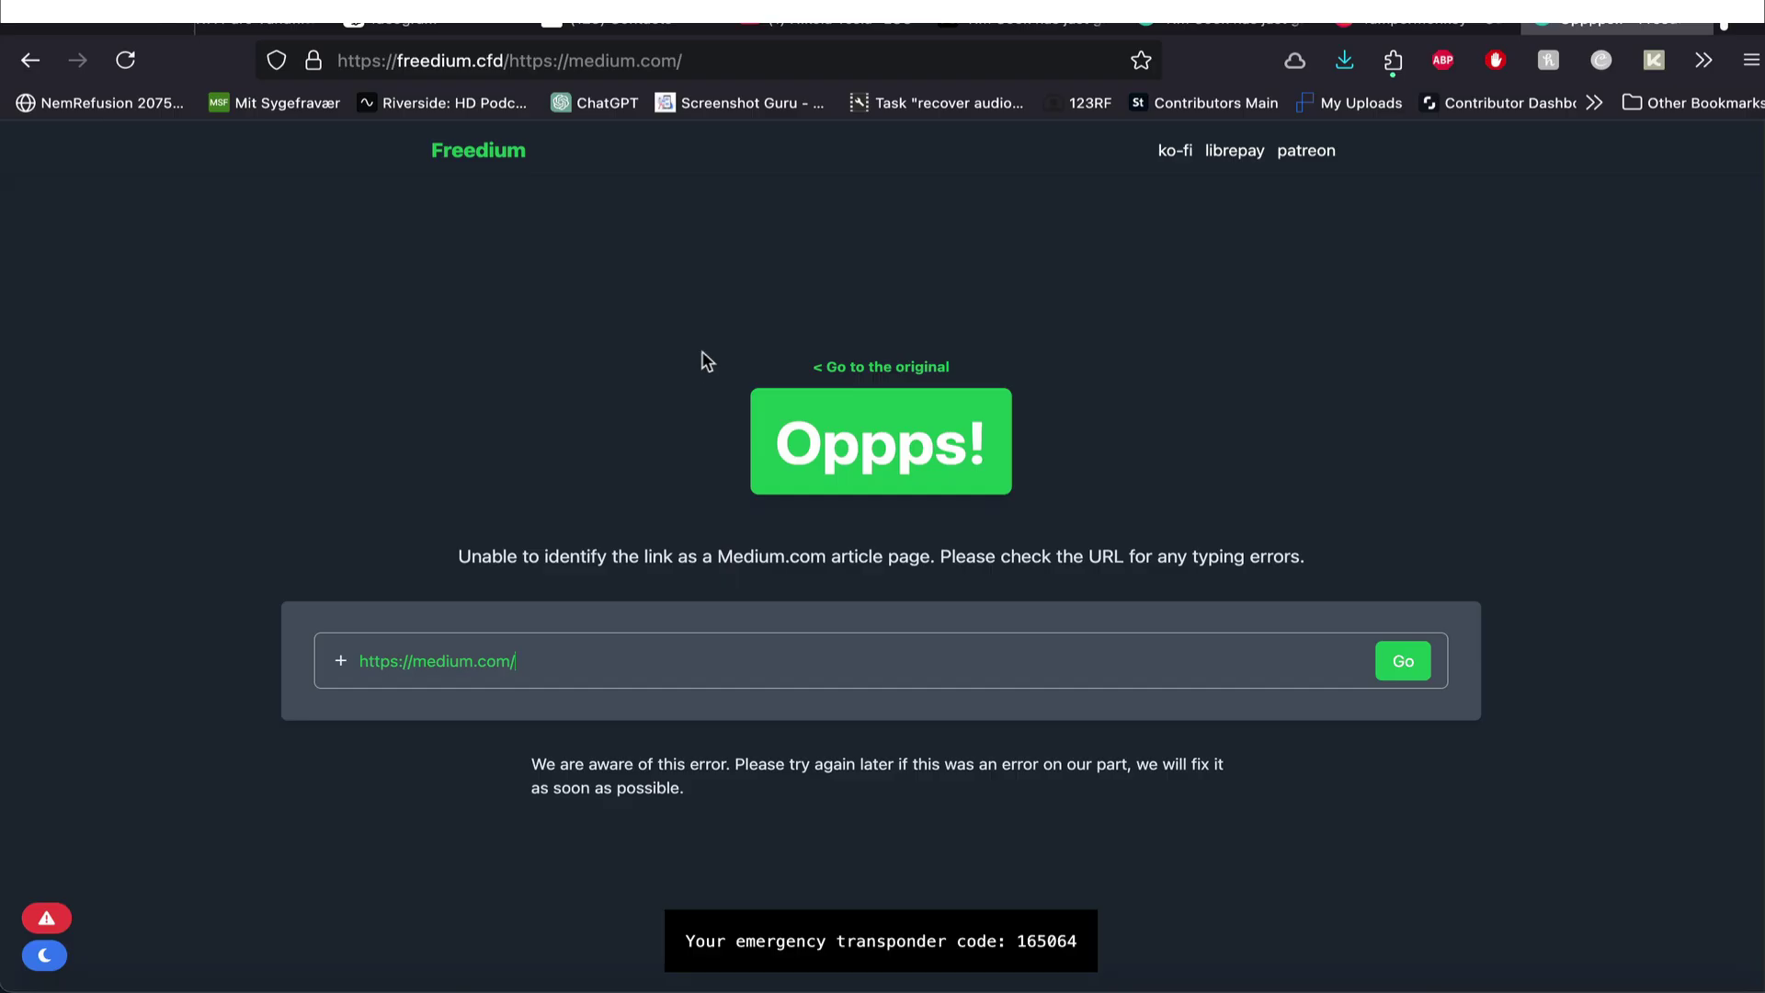
{"action": "left_click", "coordinate": [1392, 63]}
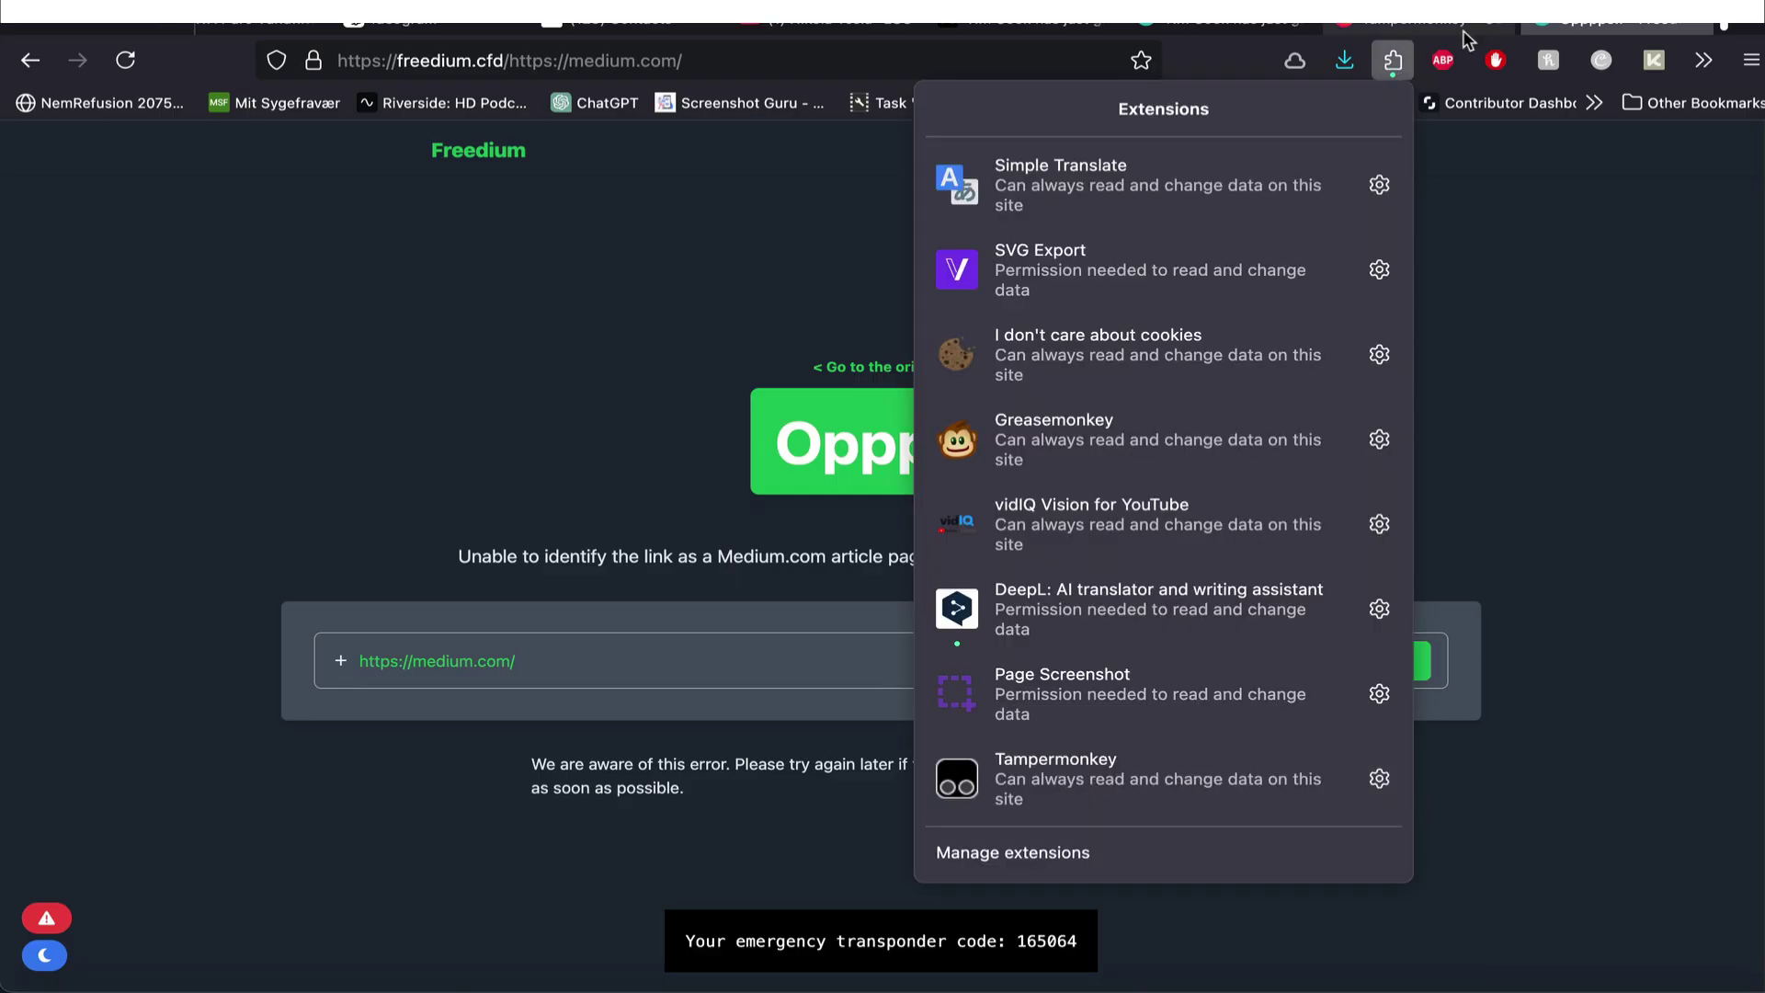
{"action": "left_click", "coordinate": [1379, 794]}
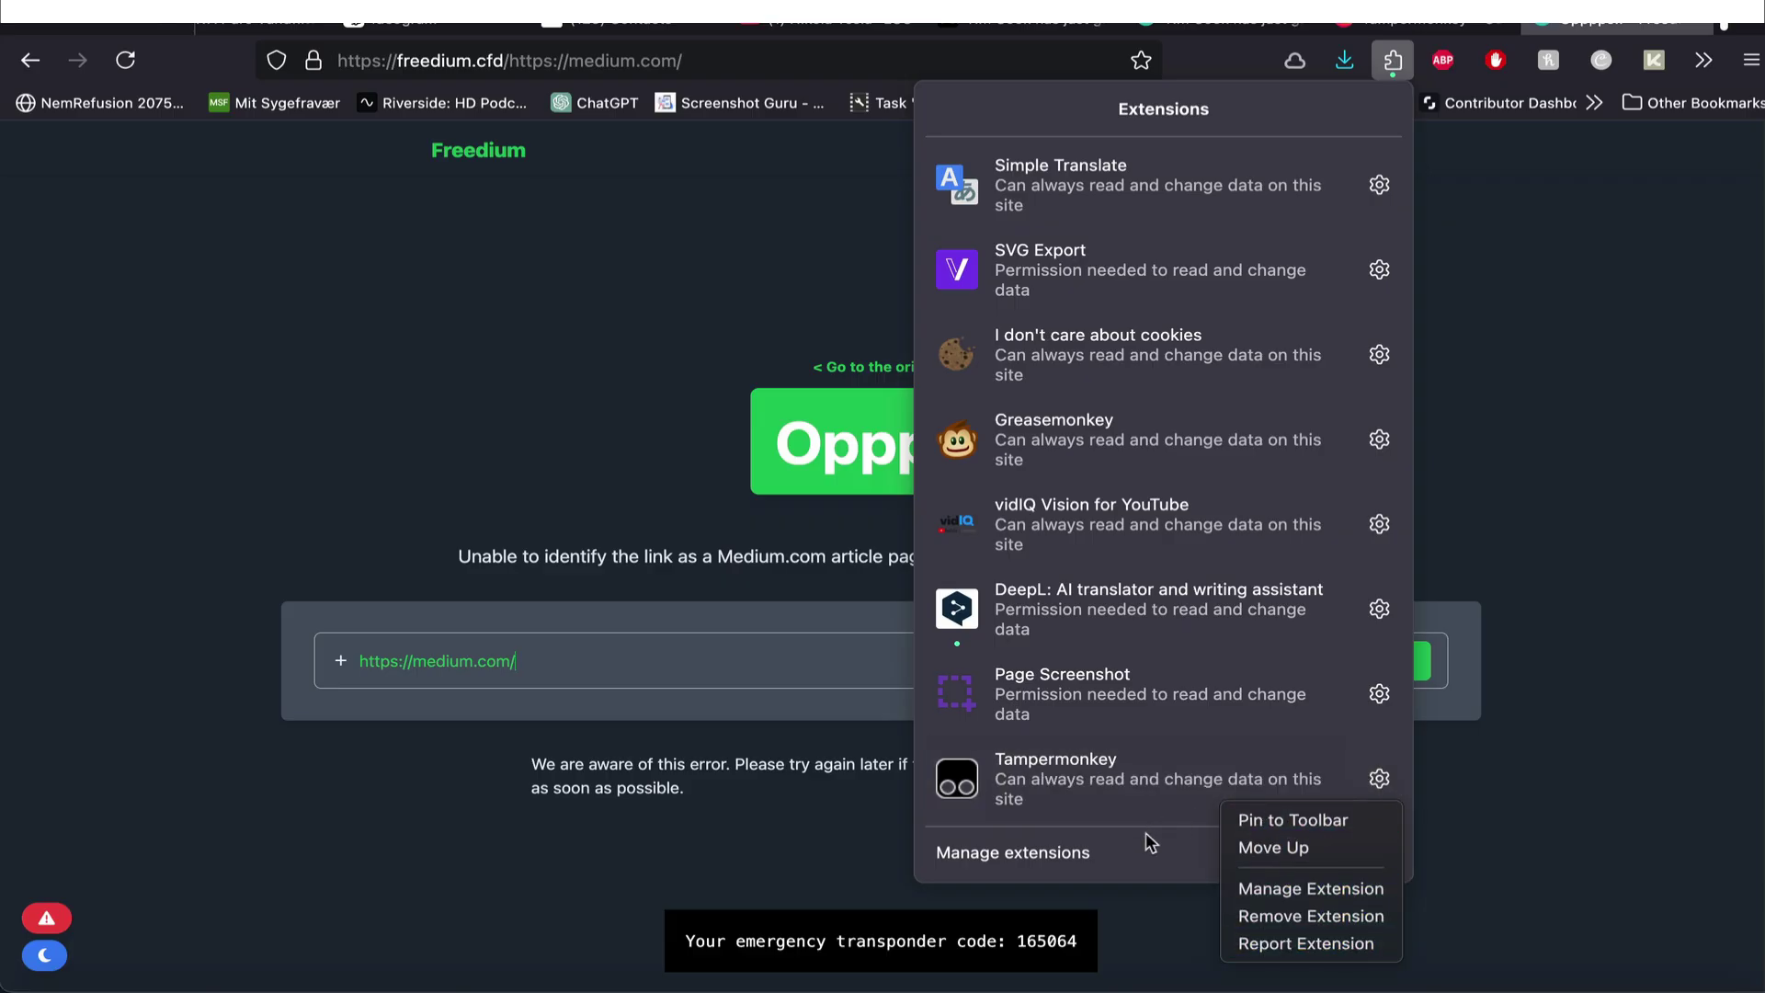
{"action": "left_click", "coordinate": [1121, 856]}
{"action": "left_click", "coordinate": [1121, 857]}
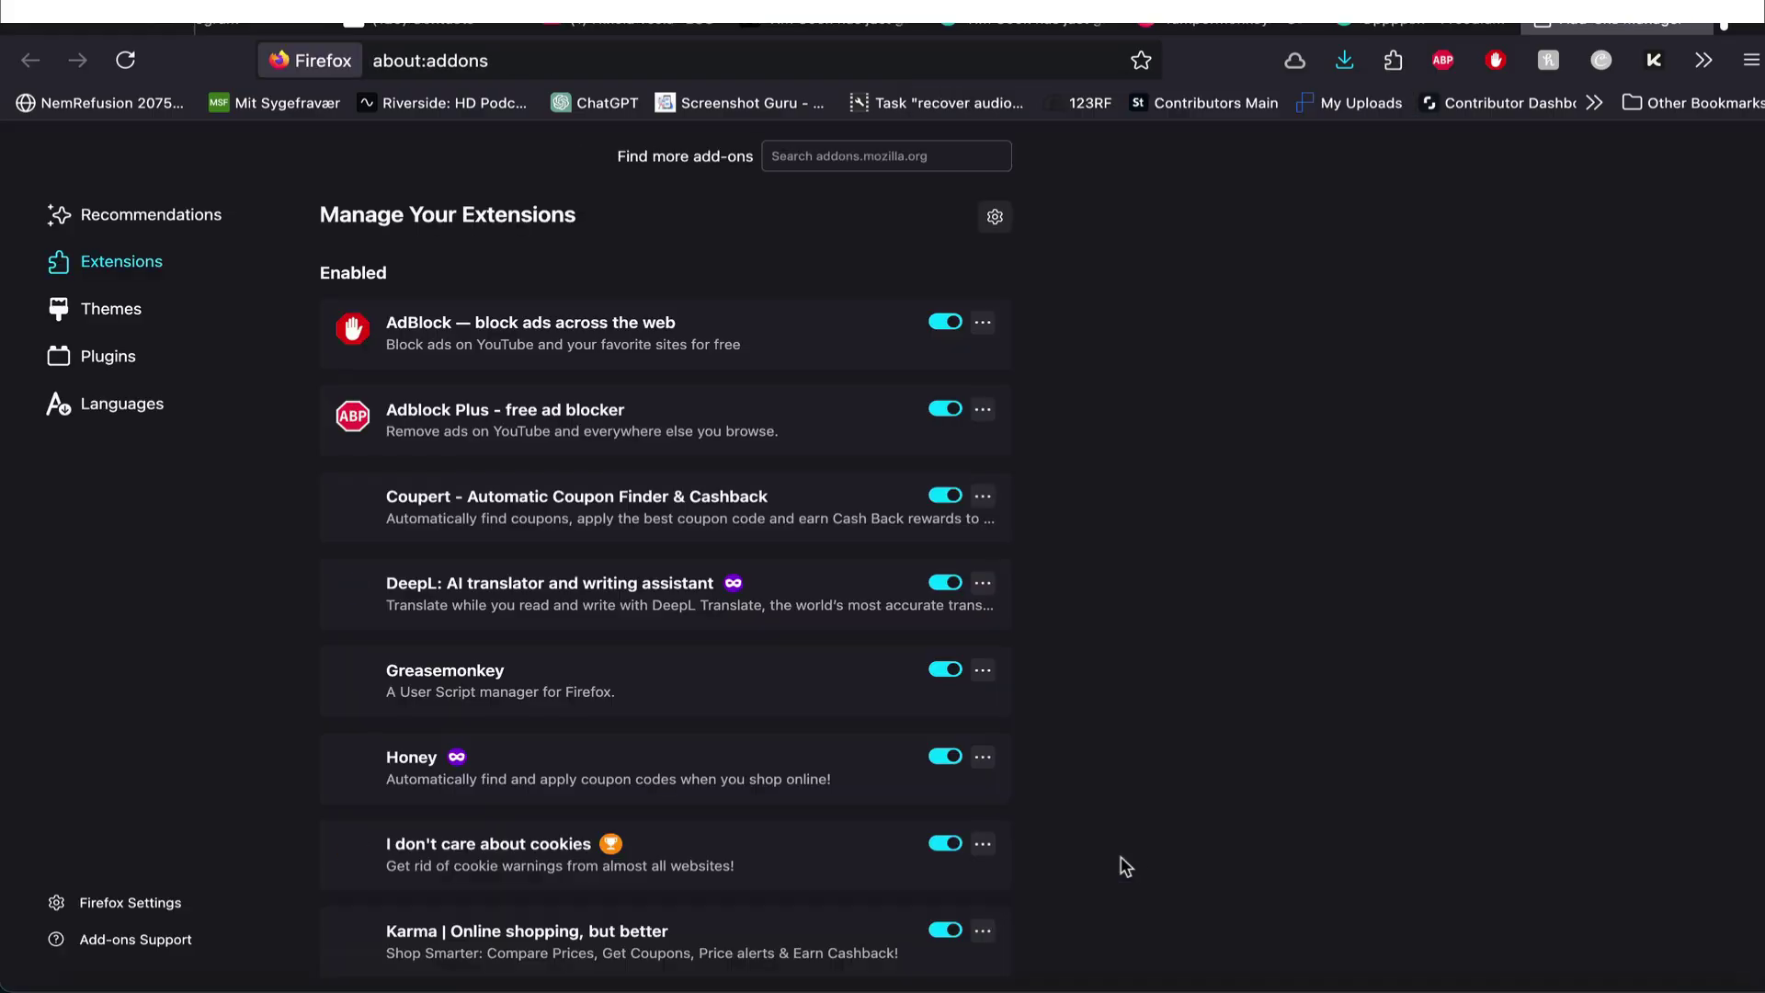
{"action": "scroll", "coordinate": [890, 492], "scroll_direction": "down", "scroll_amount": 2}
{"action": "scroll", "coordinate": [896, 492], "scroll_direction": "down", "scroll_amount": 8}
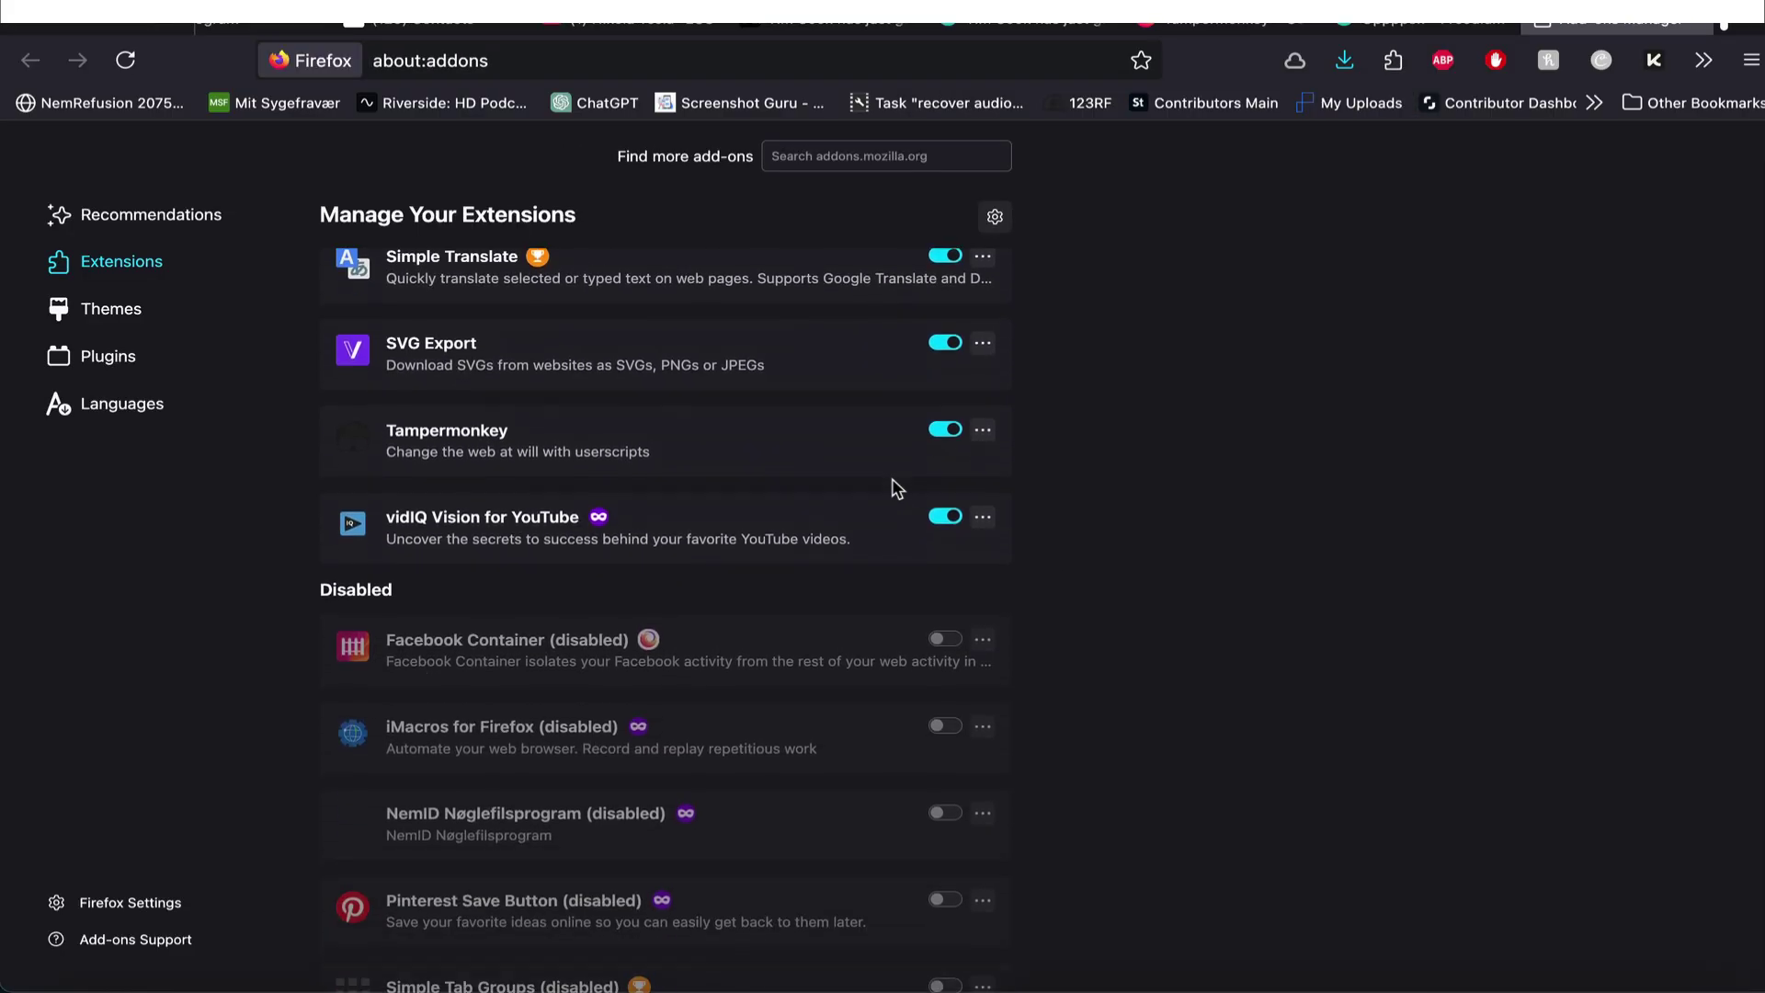
{"action": "scroll", "coordinate": [820, 541], "scroll_direction": "up", "scroll_amount": 3}
{"action": "left_click", "coordinate": [944, 705]}
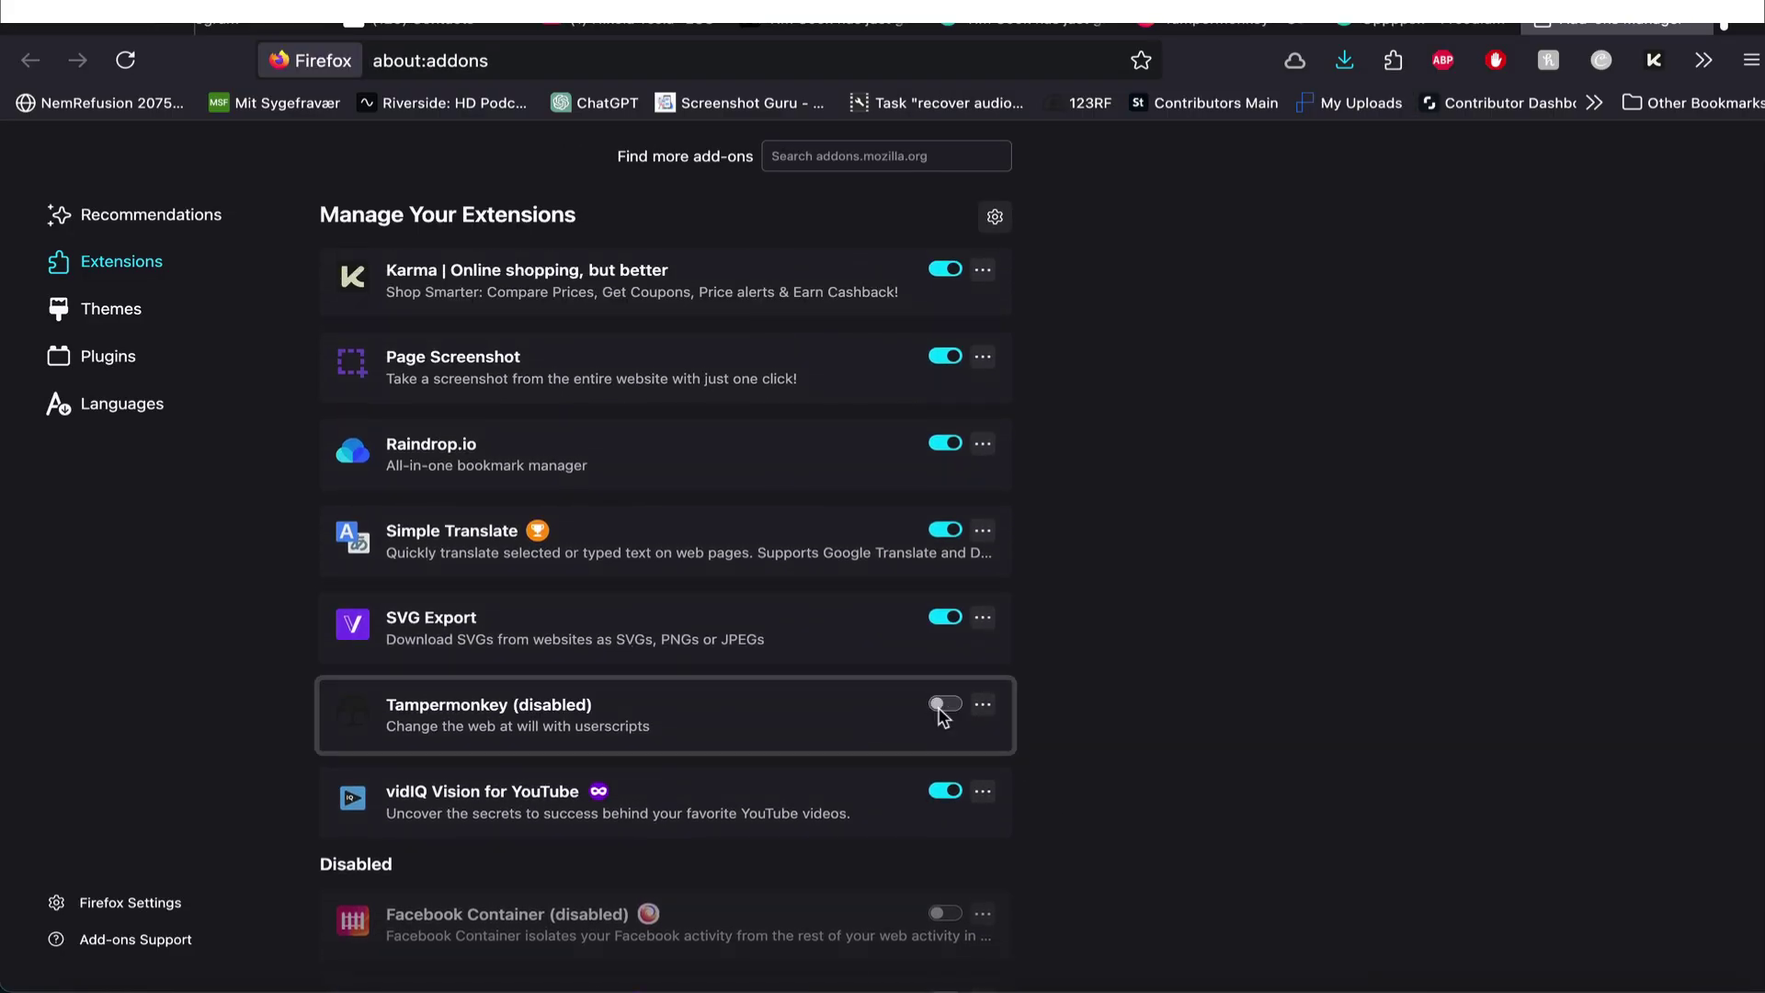
Step: Visit medium.com from the address bar and dismiss the Google sign-in prompt
{"action": "key", "text": "super+l"}
{"action": "type", "text": "medium.com/"}
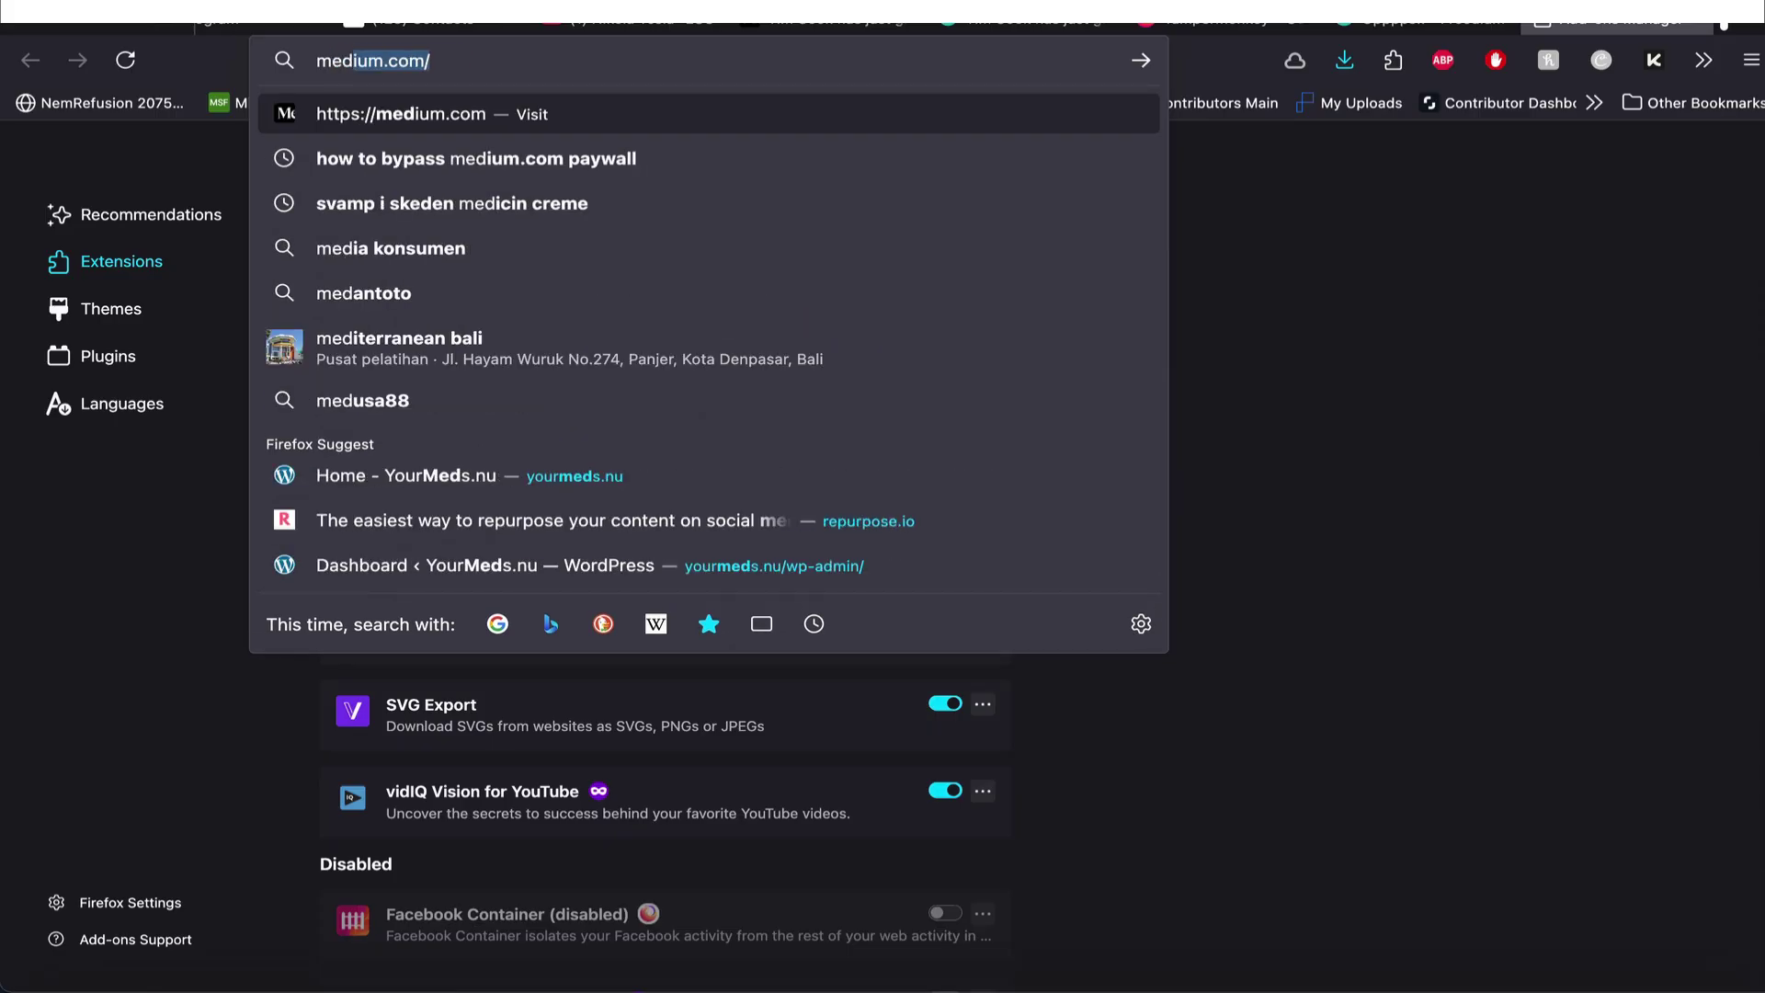
{"action": "key", "text": "Return"}
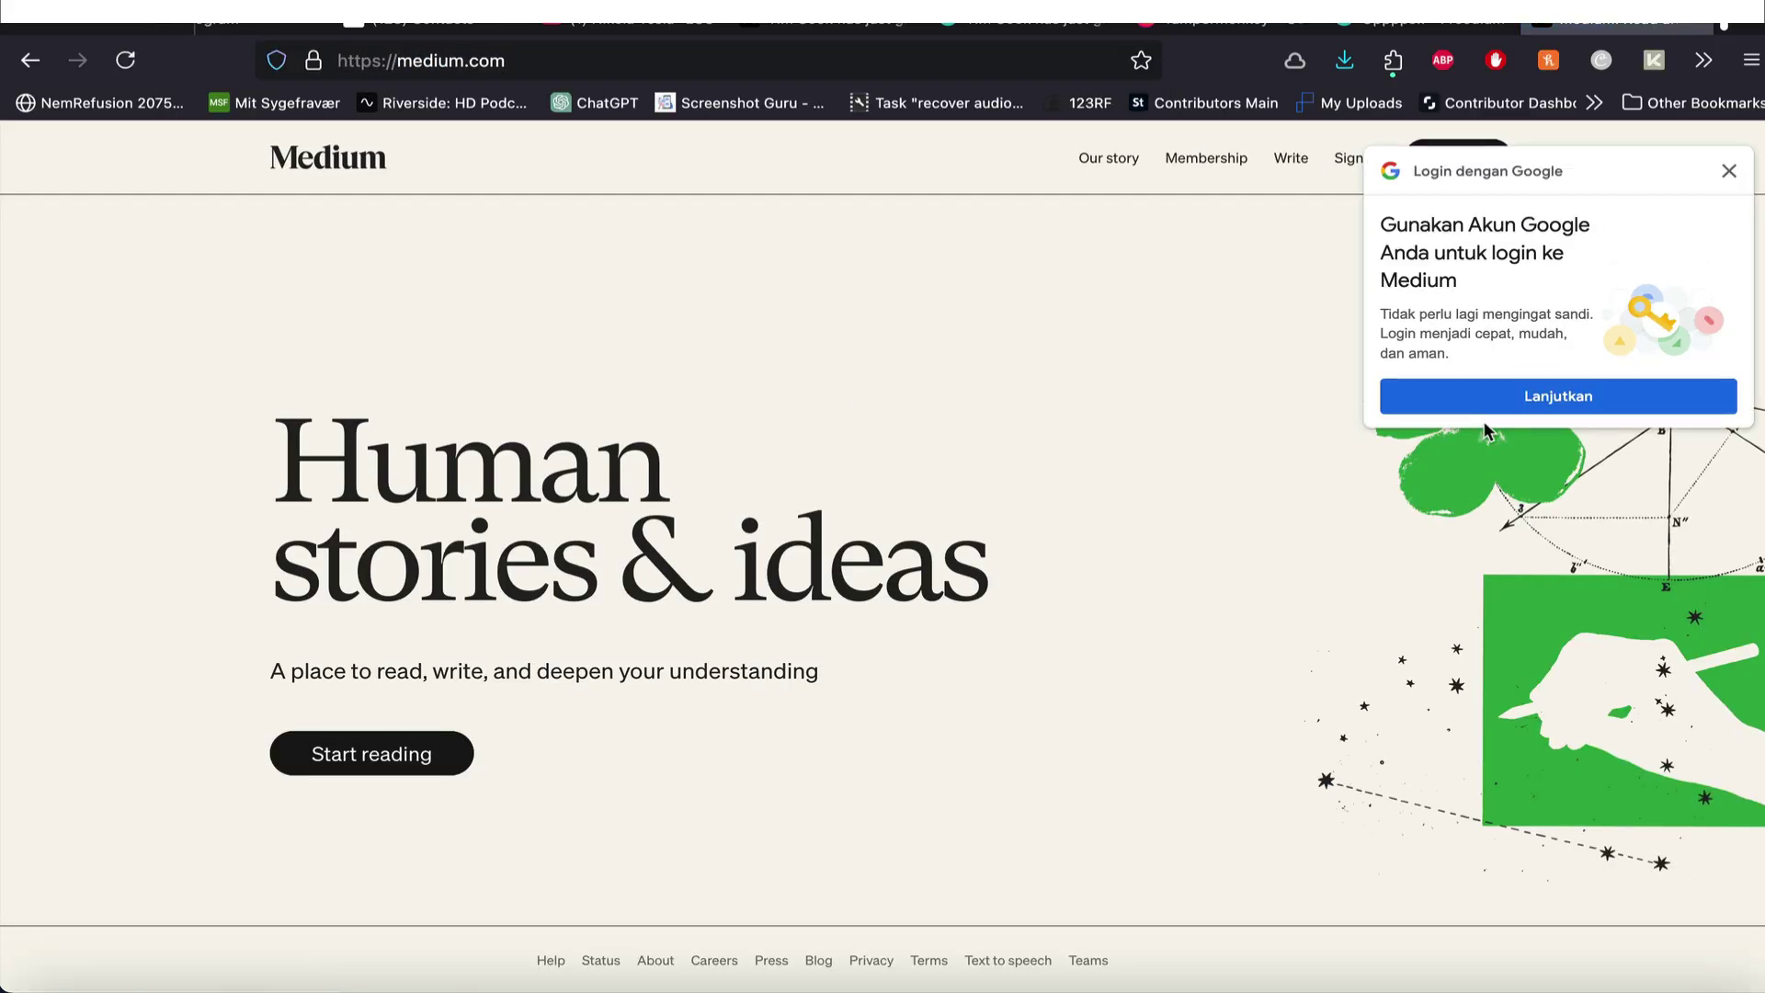
{"action": "left_click", "coordinate": [1728, 172]}
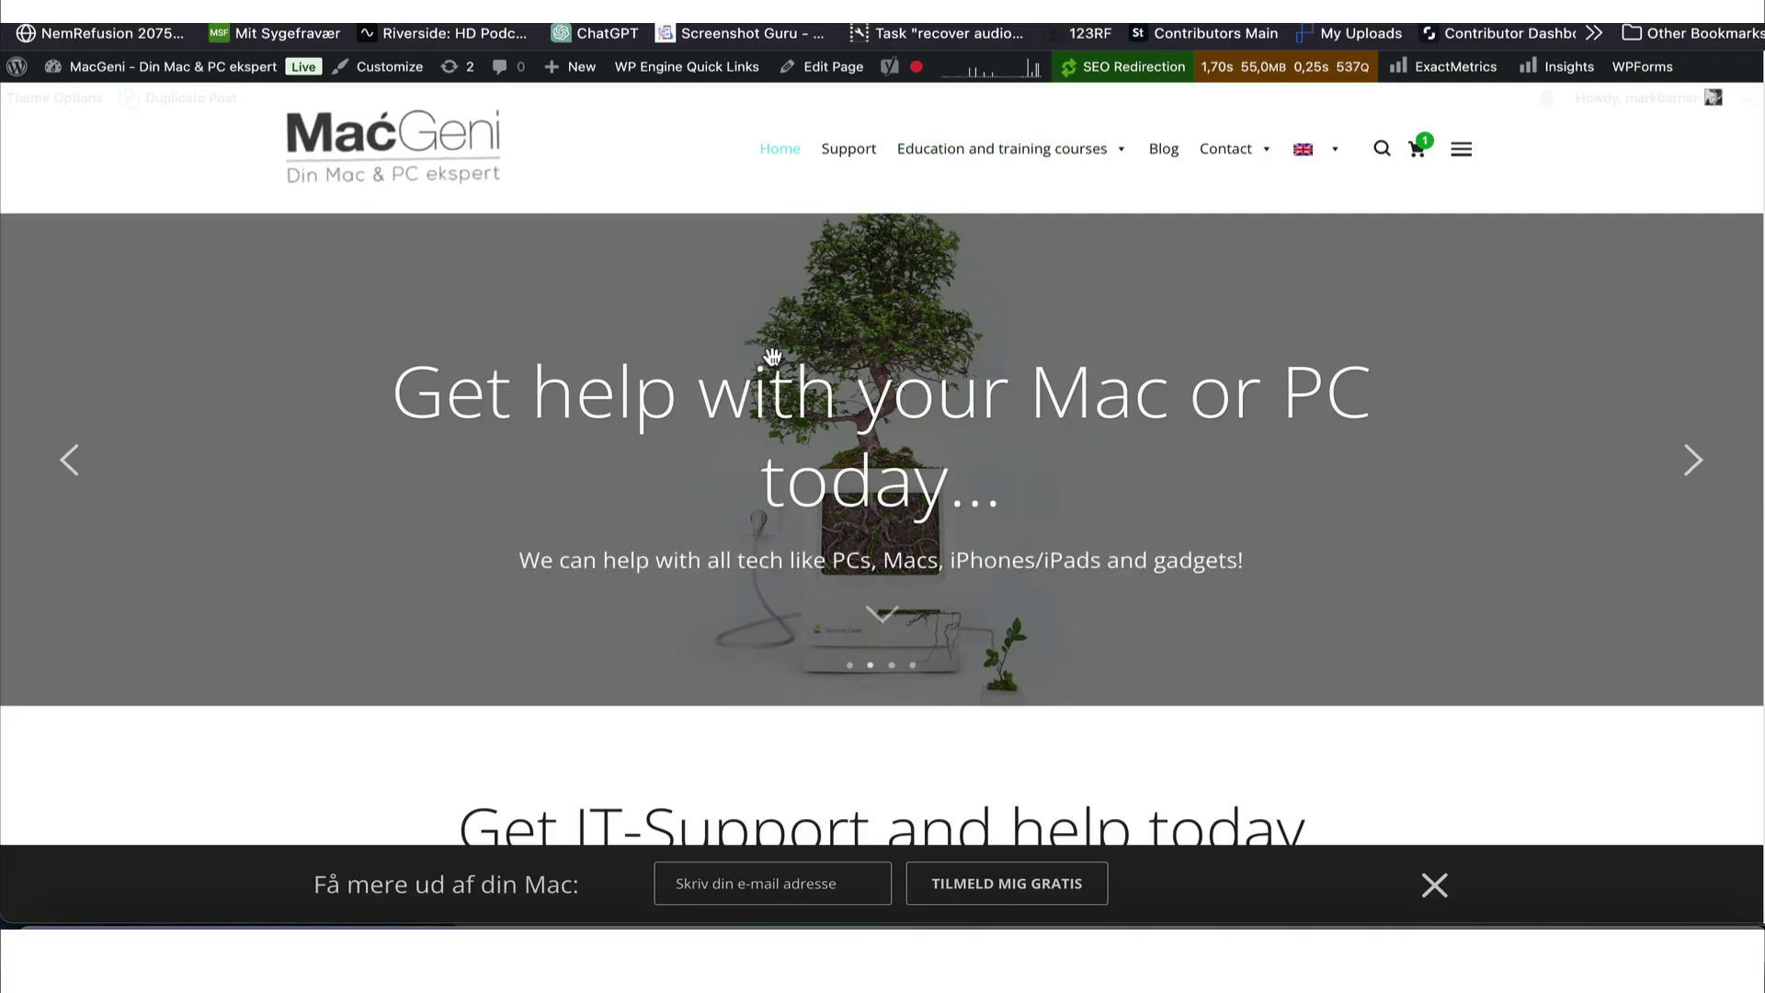
Step: Scroll through the MacGeni page, then the Barner Design homepage, ending at its top
{"action": "scroll", "coordinate": [772, 356], "scroll_direction": "down", "scroll_amount": 20}
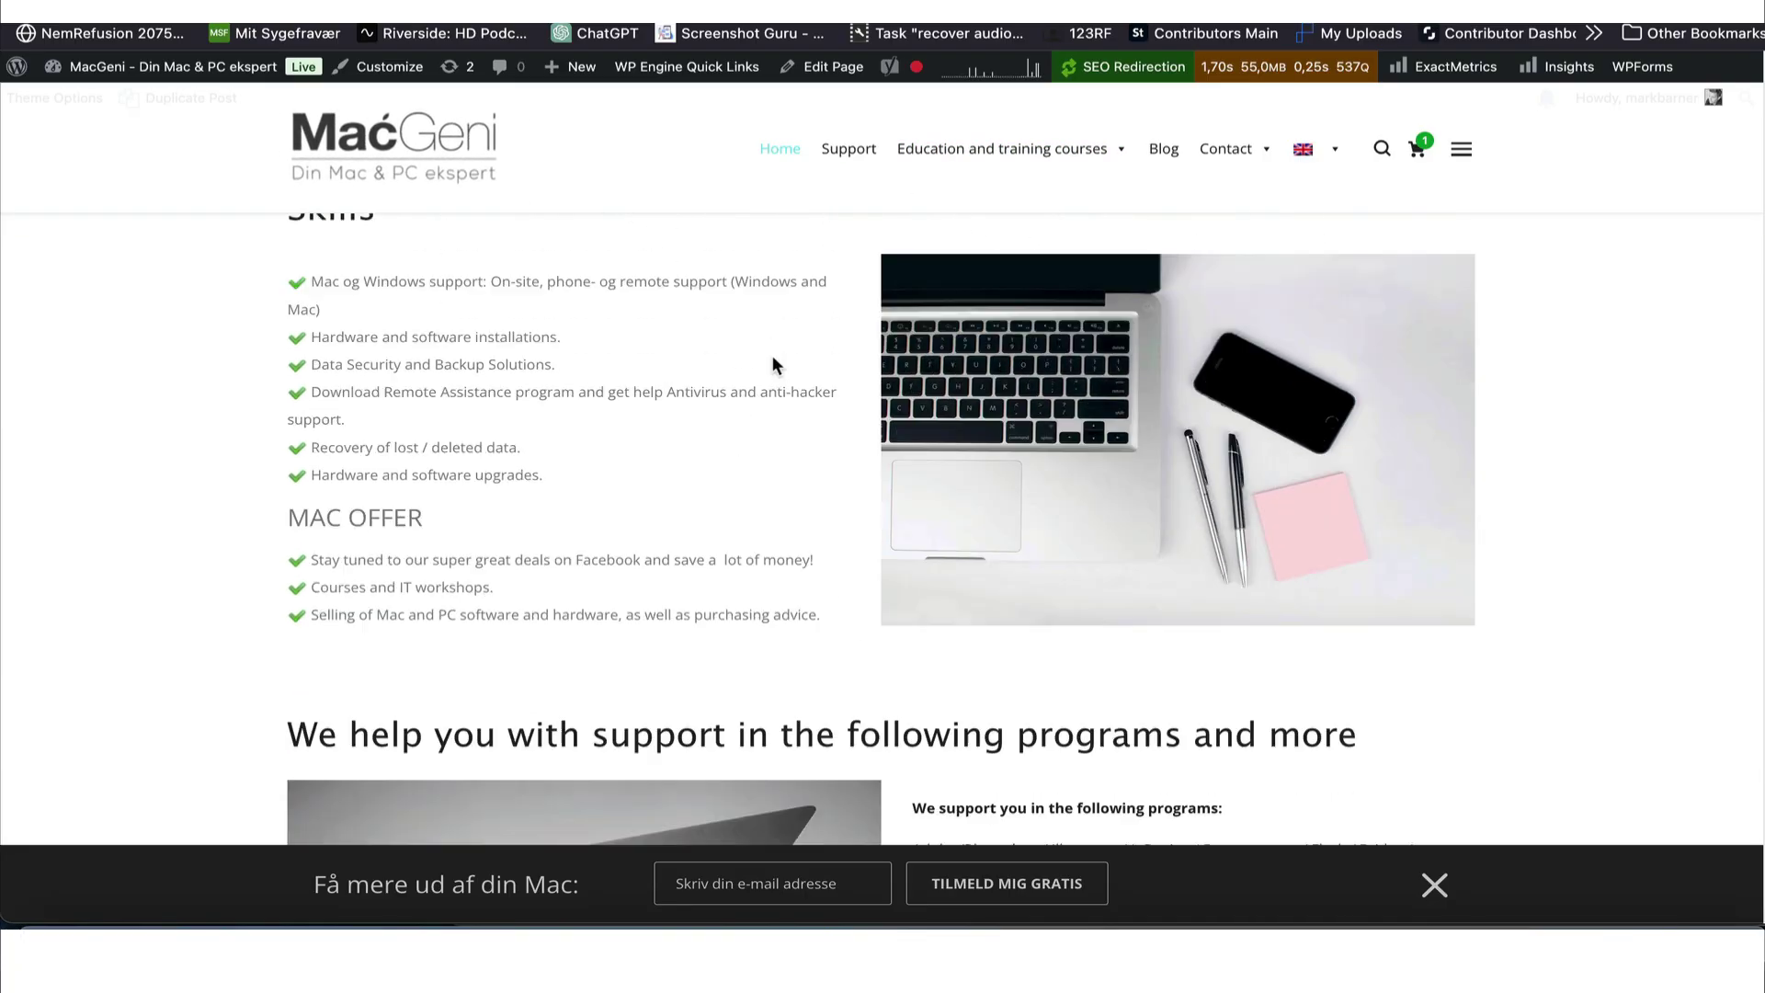
{"action": "scroll", "coordinate": [773, 355], "scroll_direction": "up", "scroll_amount": 20}
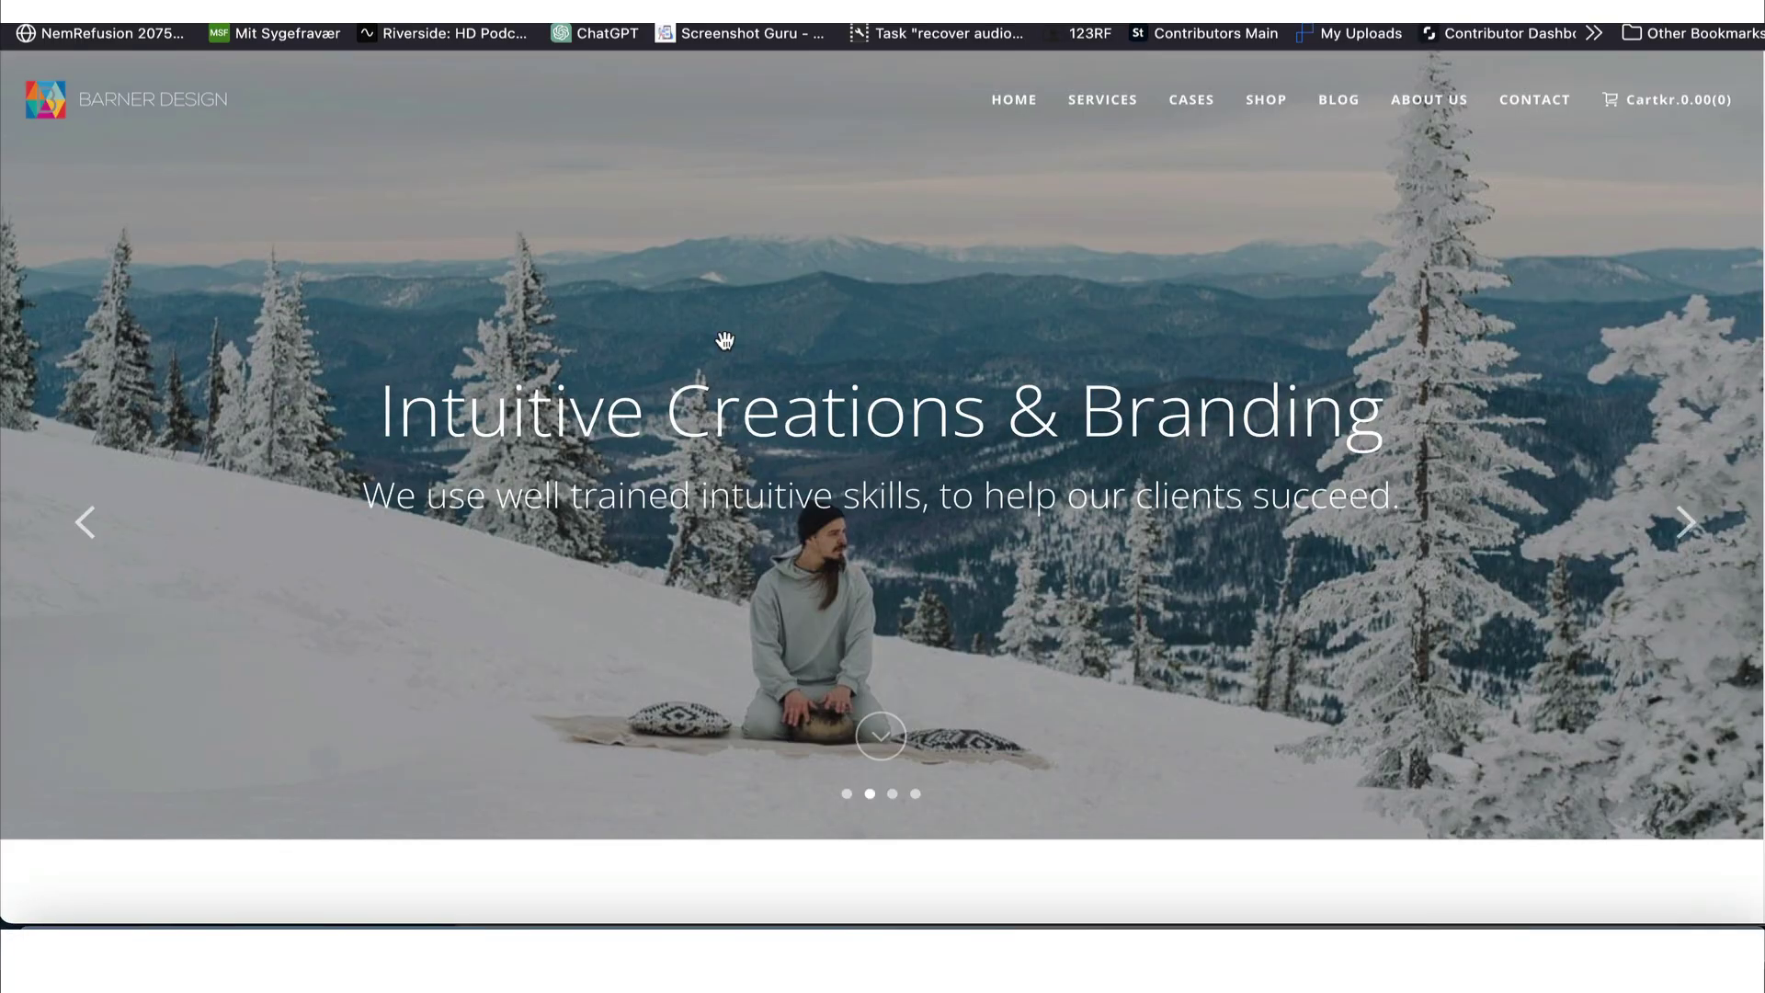
{"action": "scroll", "coordinate": [724, 341], "scroll_direction": "down", "scroll_amount": 15}
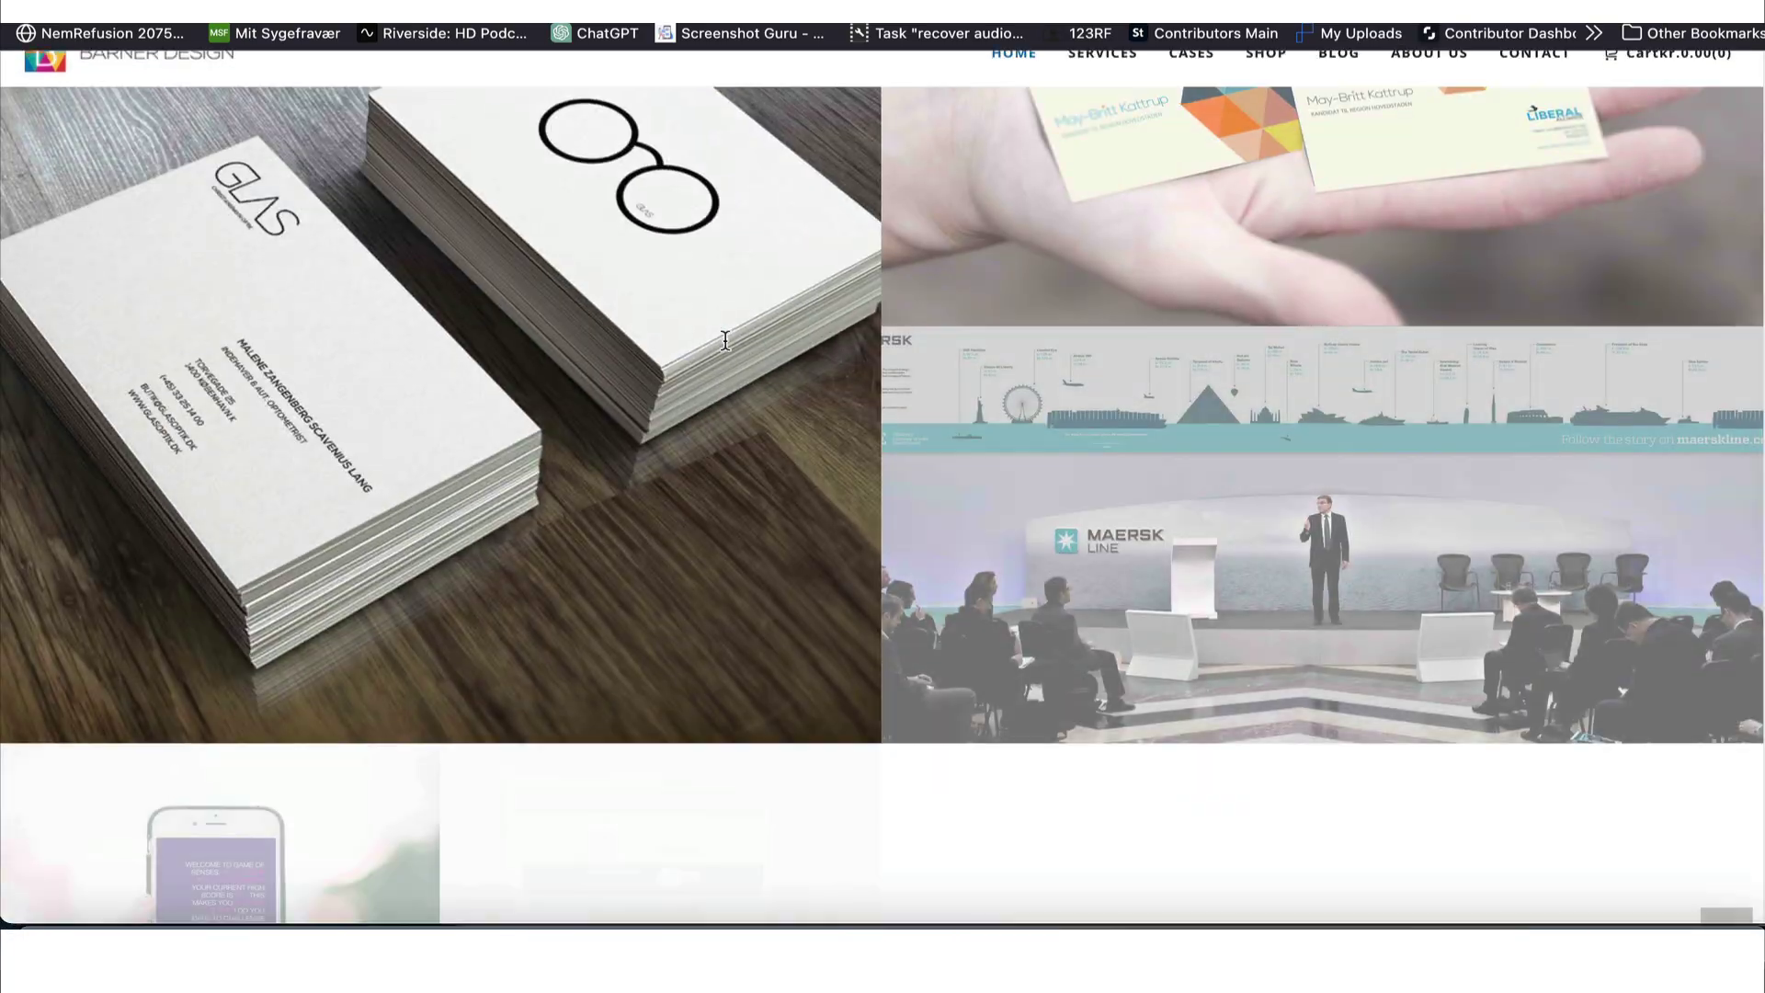
{"action": "scroll", "coordinate": [725, 348], "scroll_direction": "down", "scroll_amount": 5}
{"action": "scroll", "coordinate": [725, 350], "scroll_direction": "up", "scroll_amount": 20}
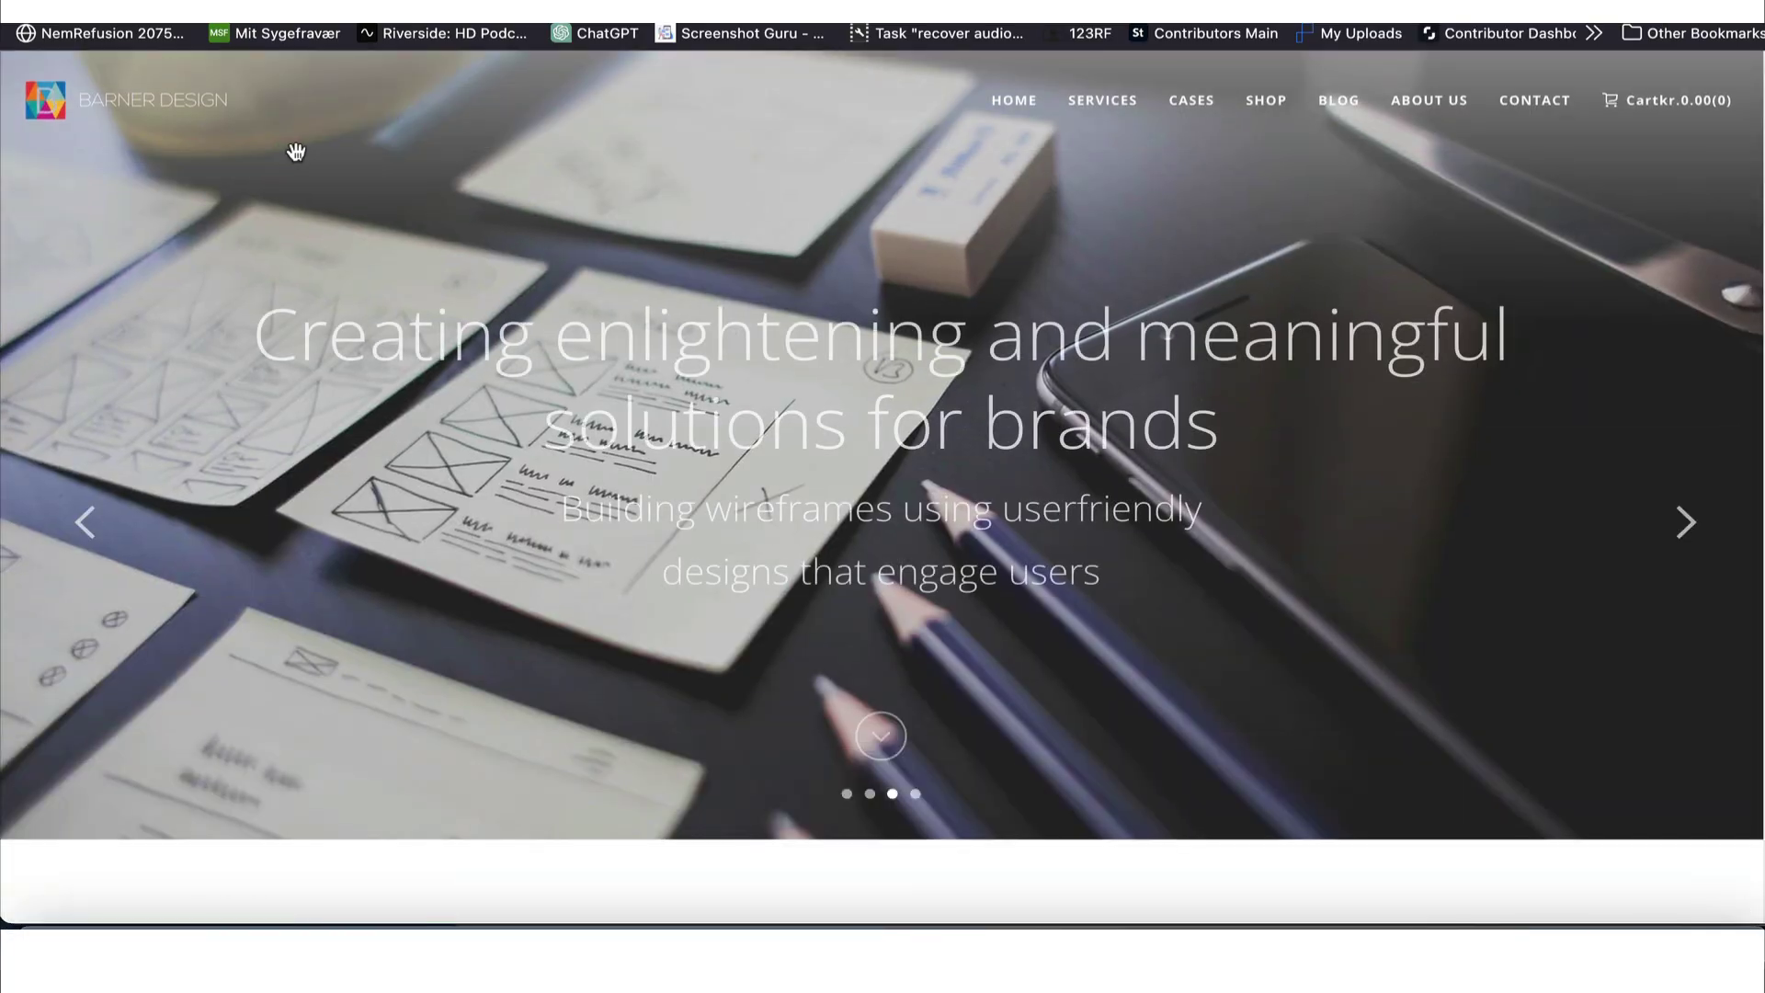